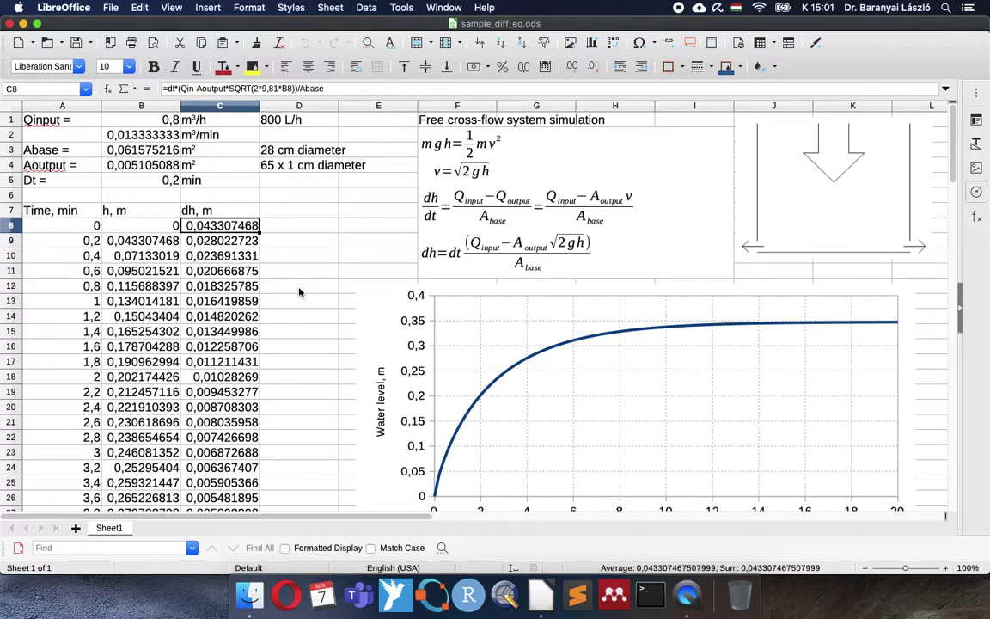
Step: Move the water-level chart slightly right and narrow it from its left edge
{"action": "left_click", "coordinate": [467, 336]}
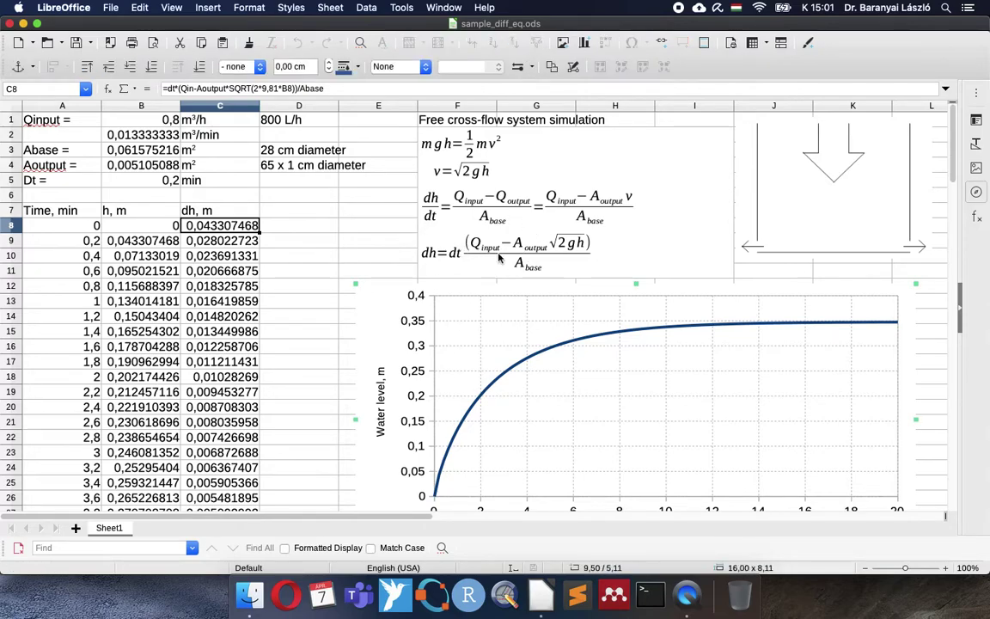
{"action": "left_click", "coordinate": [467, 330]}
{"action": "left_click_drag", "start_coordinate": [467, 331], "coordinate": [491, 328]}
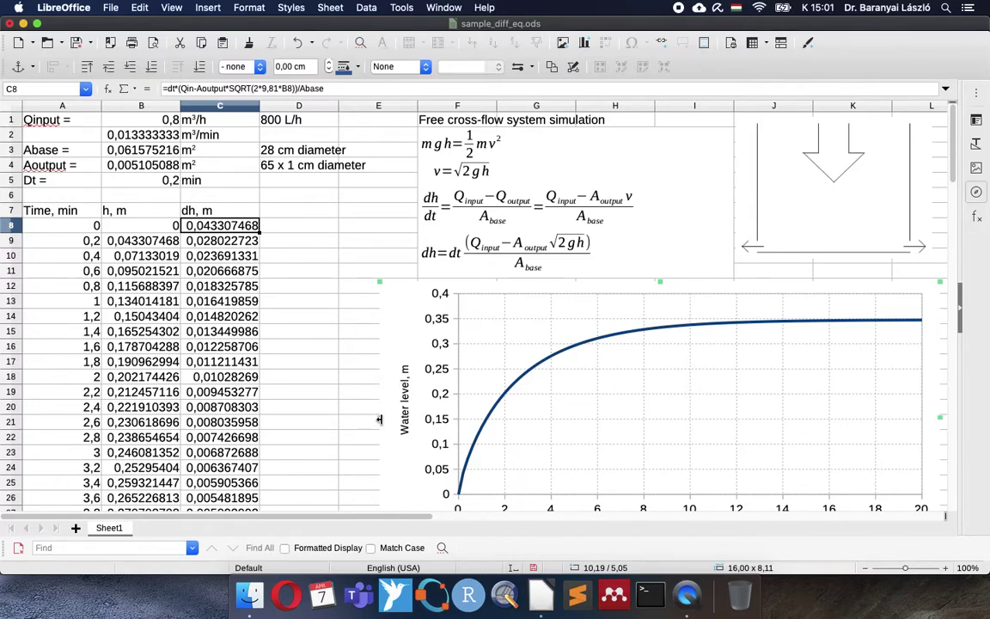
{"action": "left_click_drag", "start_coordinate": [379, 419], "coordinate": [425, 411]}
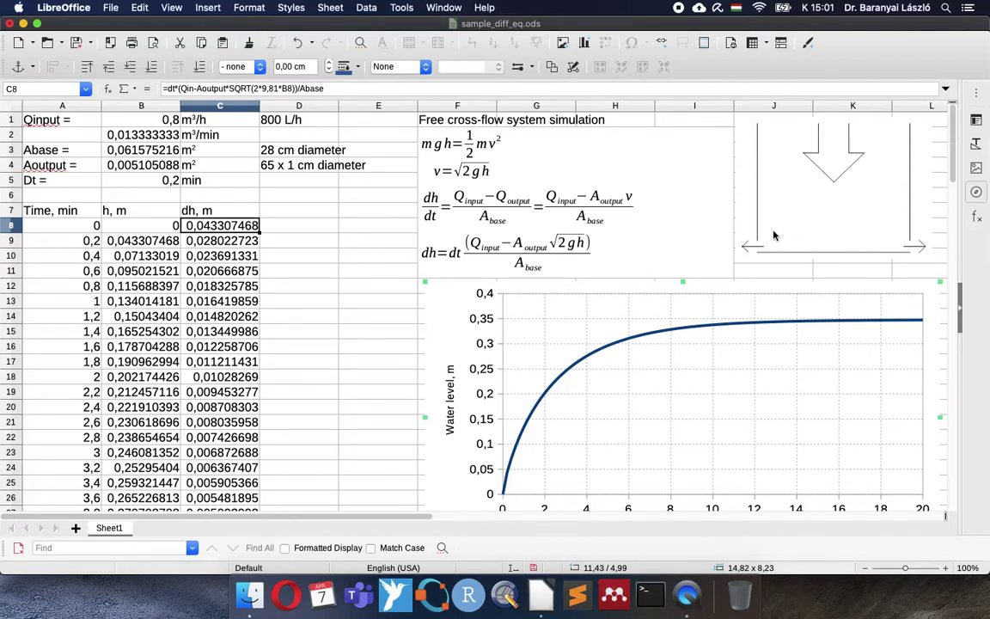
{"action": "left_click", "coordinate": [379, 290]}
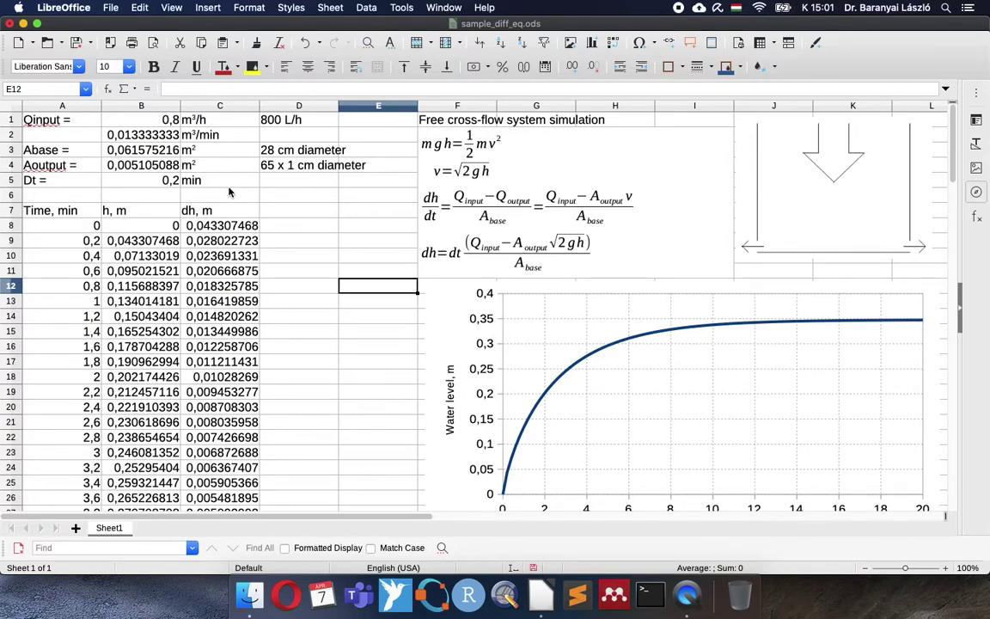
Step: Change the outlet description in D4 to '30 x 1 cm diameter'
{"action": "double_click", "coordinate": [271, 166]}
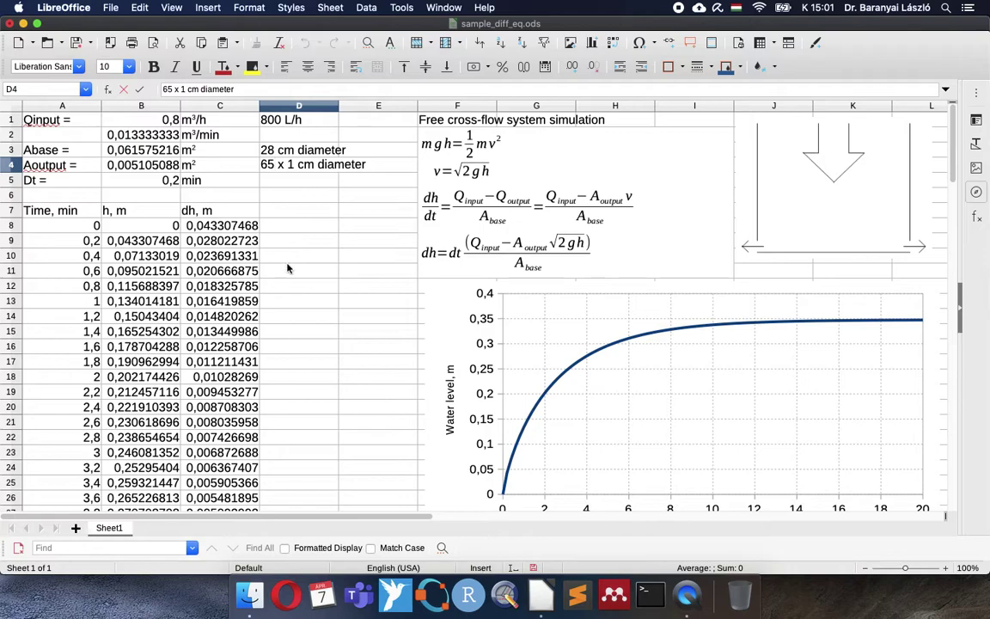
{"action": "key", "text": "BackSpace"}
{"action": "key", "text": "BackSpace"}
{"action": "type", "text": "30"}
{"action": "key", "text": "Return"}
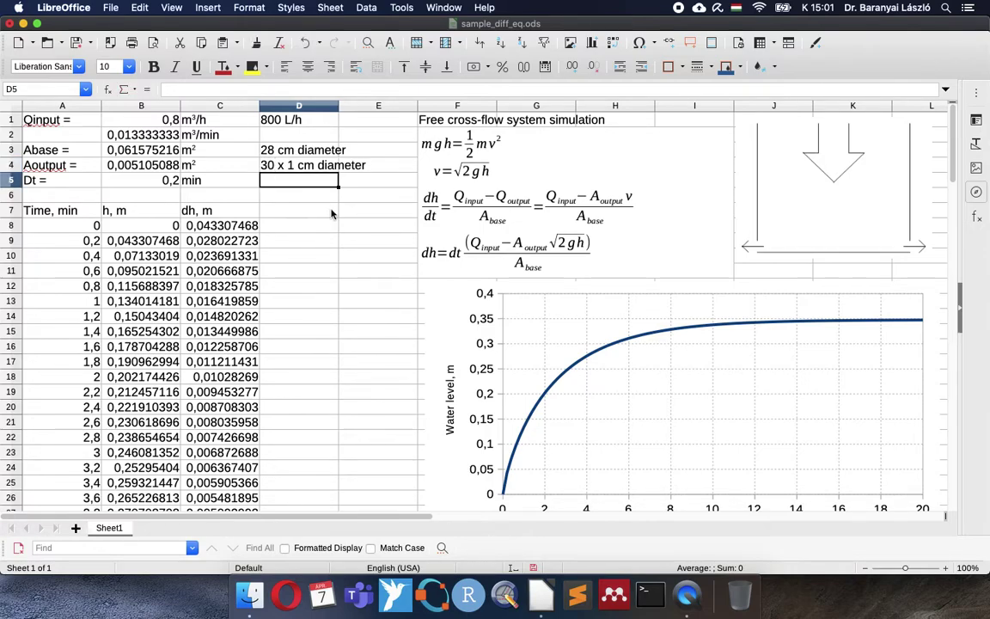
Step: Change B4's Aoutput formula to =30*0,25*PI()*0,01^2, giving 0,002356194
{"action": "left_click", "coordinate": [118, 164]}
{"action": "double_click", "coordinate": [117, 164]}
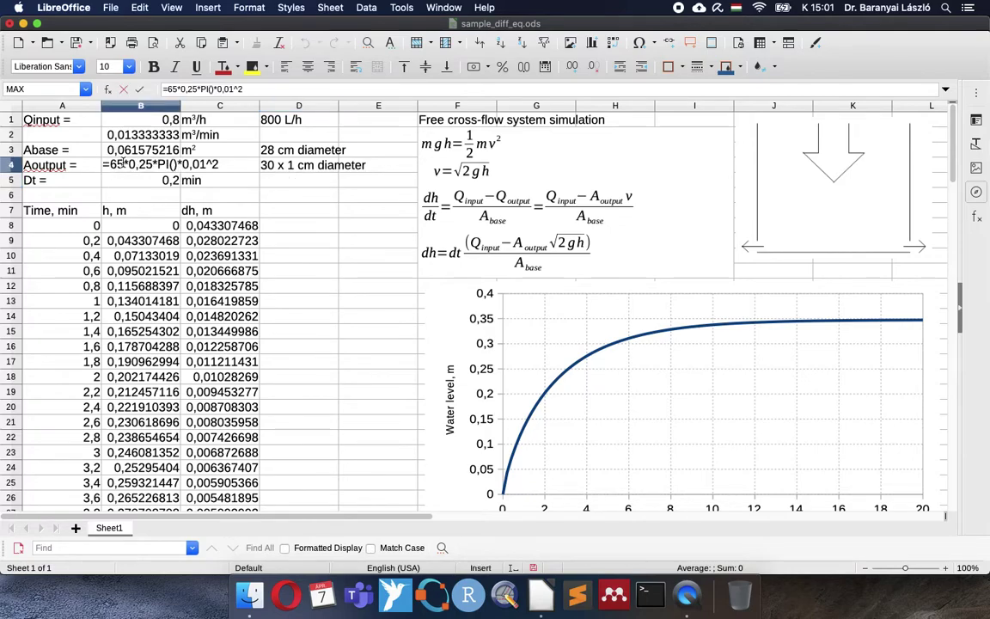
{"action": "key", "text": "BackSpace"}
{"action": "key", "text": "BackSpace"}
{"action": "type", "text": "30"}
{"action": "key", "text": "Return"}
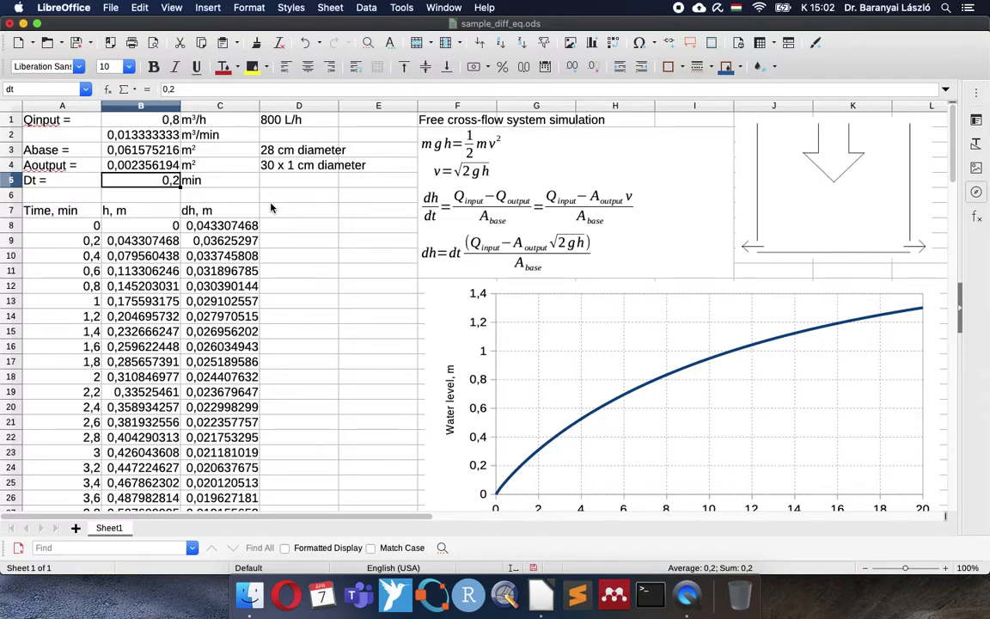
Step: Insert blank rows above the time table and enter 'Reference =', 0,4 and m in A7:C7
{"action": "left_click_drag", "start_coordinate": [10, 195], "coordinate": [12, 240]}
{"action": "right_click", "coordinate": [12, 240]}
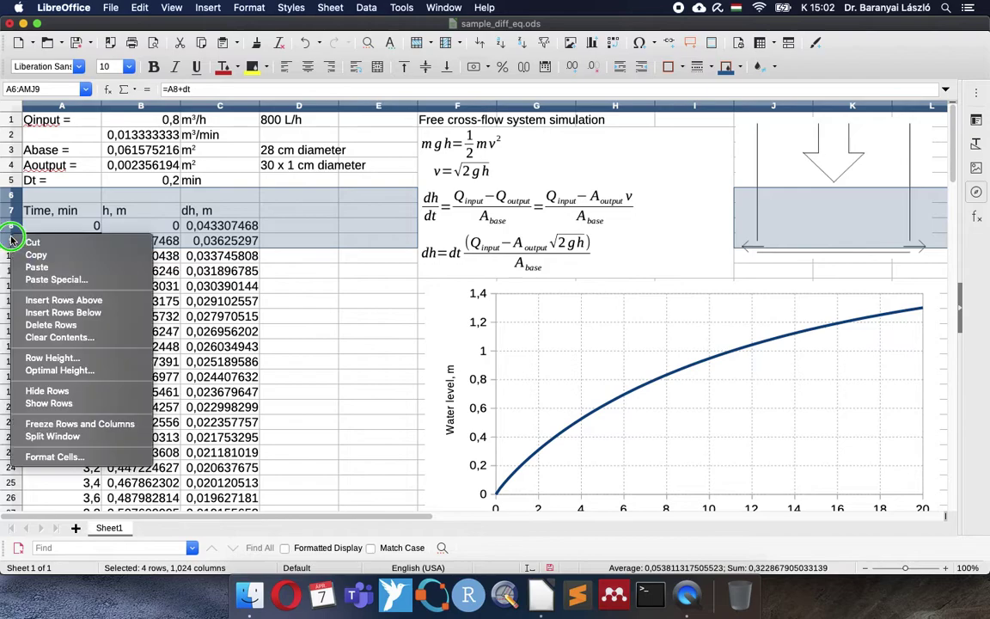
{"action": "left_click", "coordinate": [92, 302]}
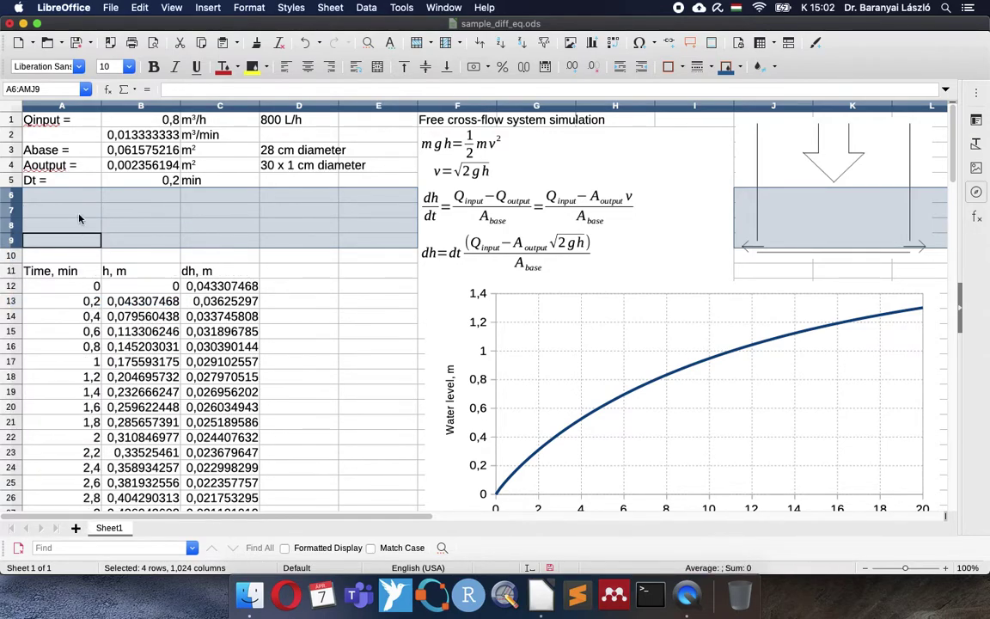
{"action": "left_click", "coordinate": [80, 215]}
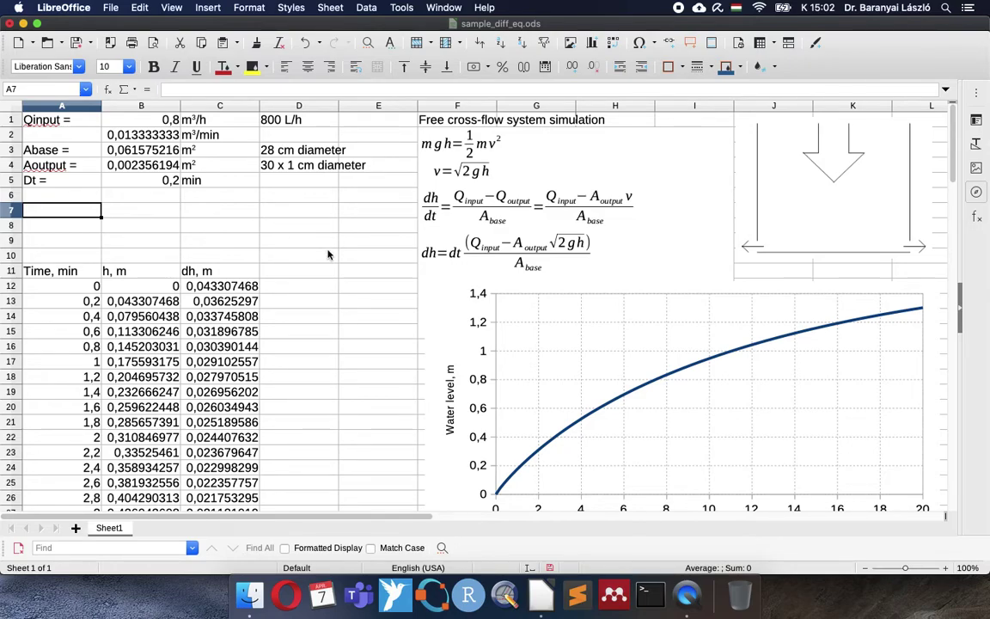
{"action": "type", "text": "reference ="}
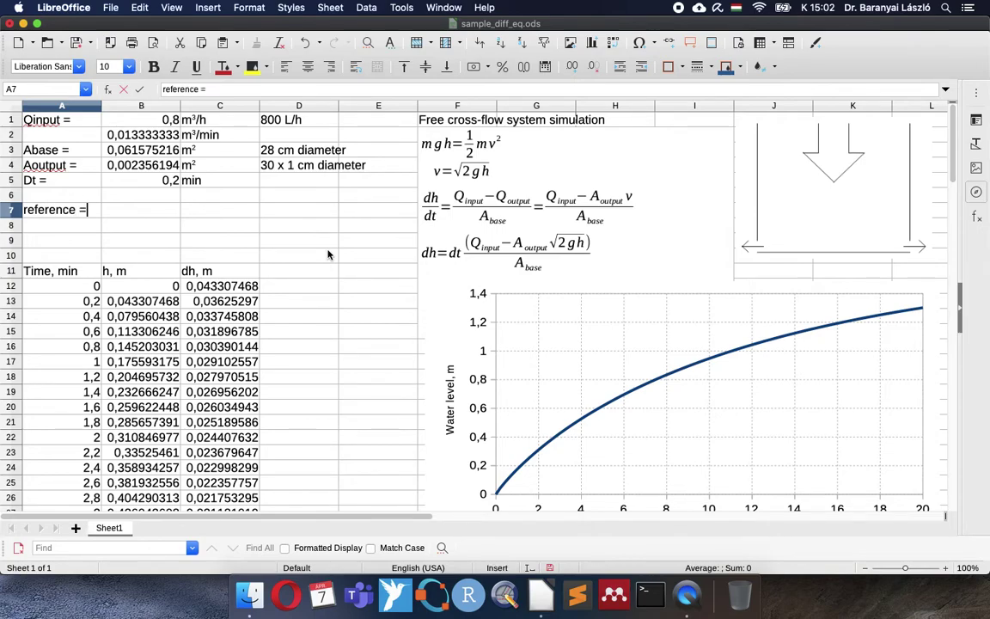
{"action": "key", "text": "Tab"}
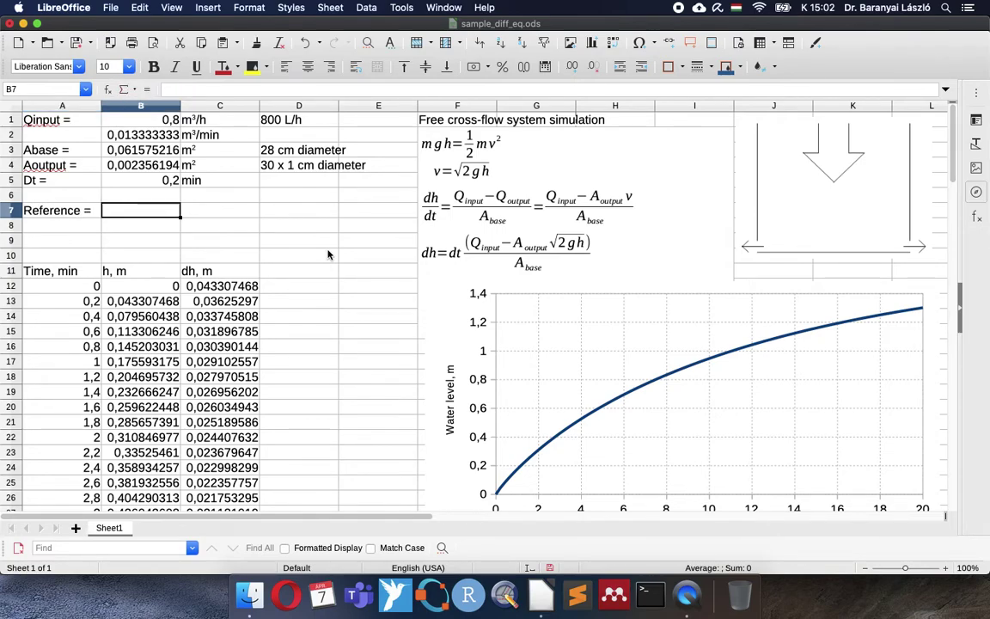
{"action": "type", "text": "0,4"}
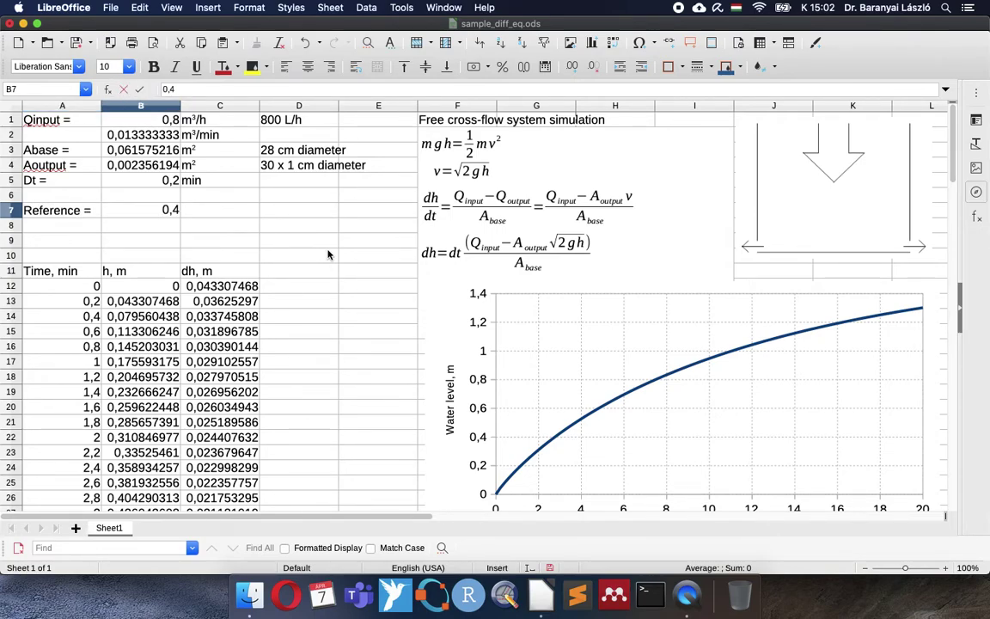
{"action": "key", "text": "Tab"}
{"action": "type", "text": "m"}
{"action": "key", "text": "Return"}
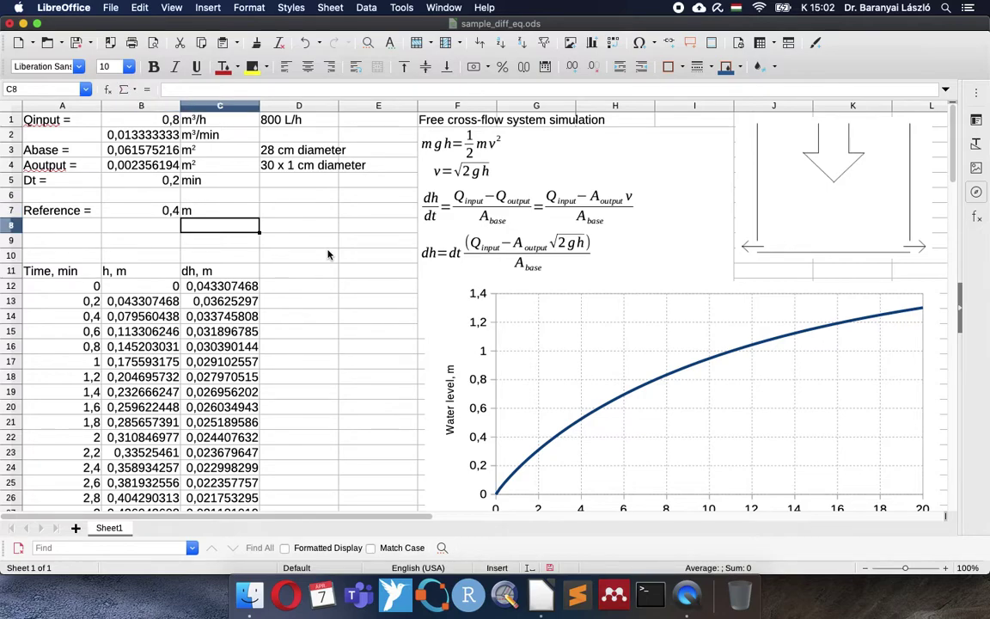
Step: Fill the 0,4 value cell B7 yellow-green and name it Ref
{"action": "key", "text": "Up"}
{"action": "key", "text": "Left"}
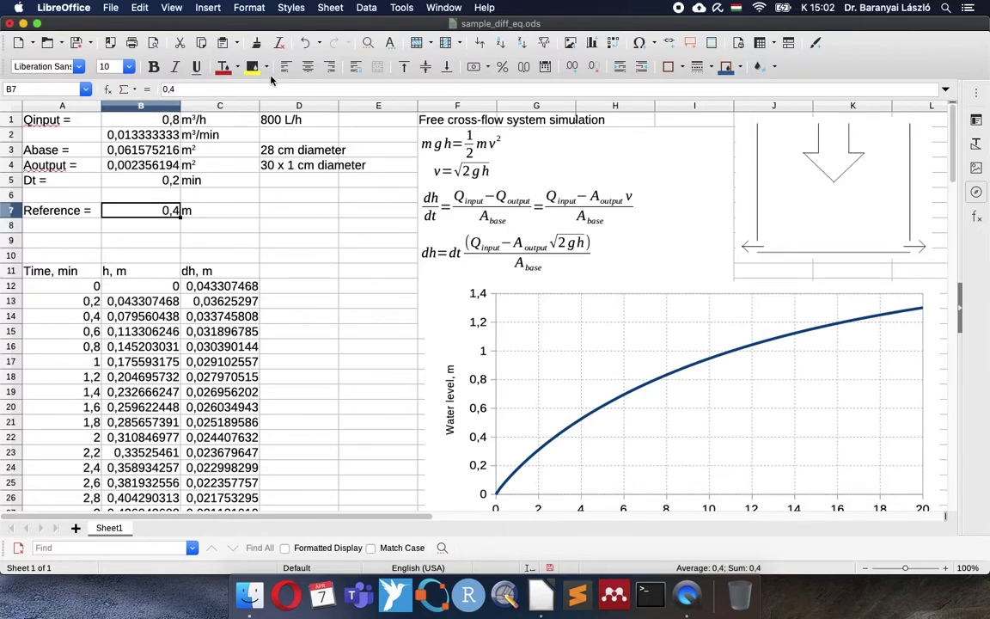
{"action": "left_click", "coordinate": [267, 69]}
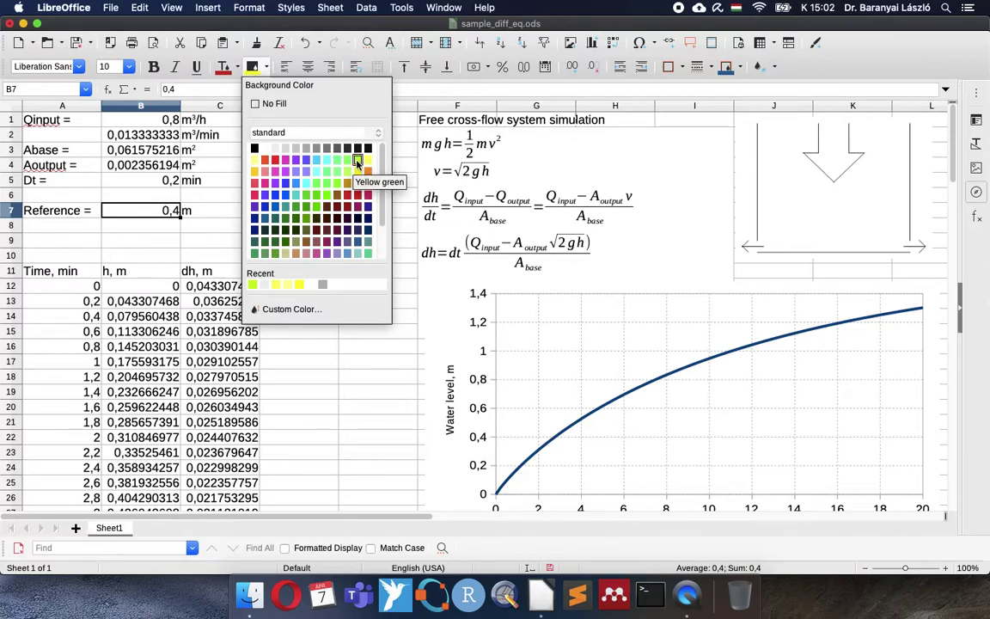
{"action": "left_click", "coordinate": [357, 163]}
{"action": "left_click", "coordinate": [31, 89]}
{"action": "type", "text": "Ref"}
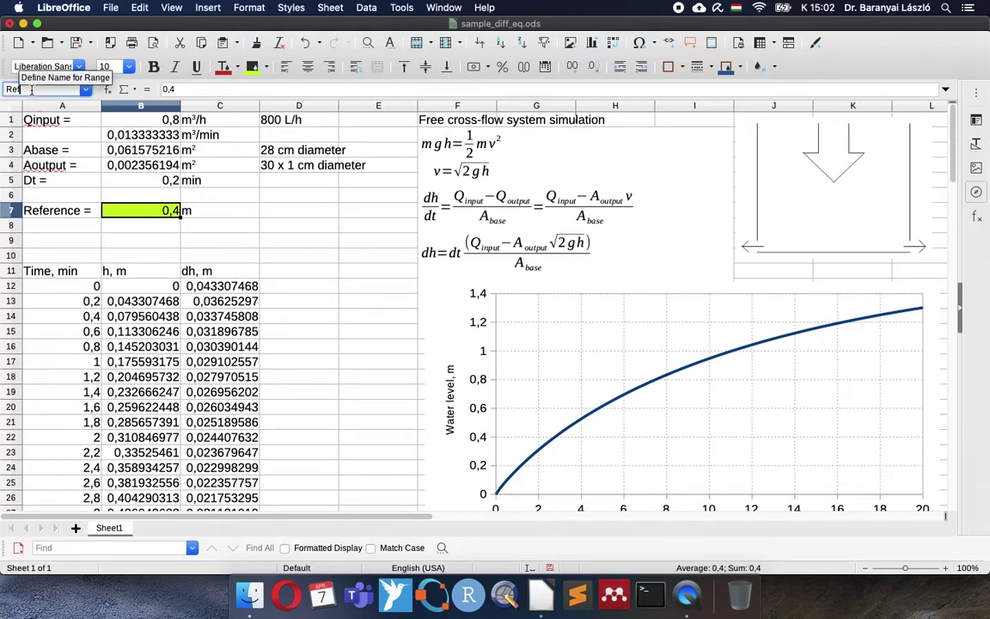
{"action": "key", "text": "Return"}
Step: Enter the PID header row in A8:D8 with centred P, I, D labels
{"action": "left_click", "coordinate": [85, 224]}
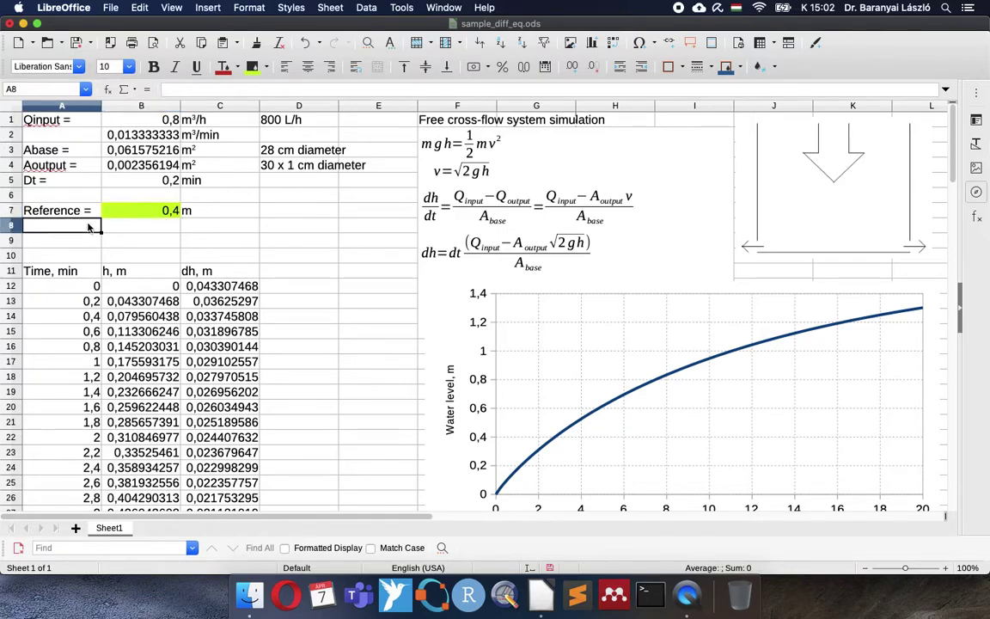
{"action": "type", "text": "PID"}
{"action": "key", "text": "Tab"}
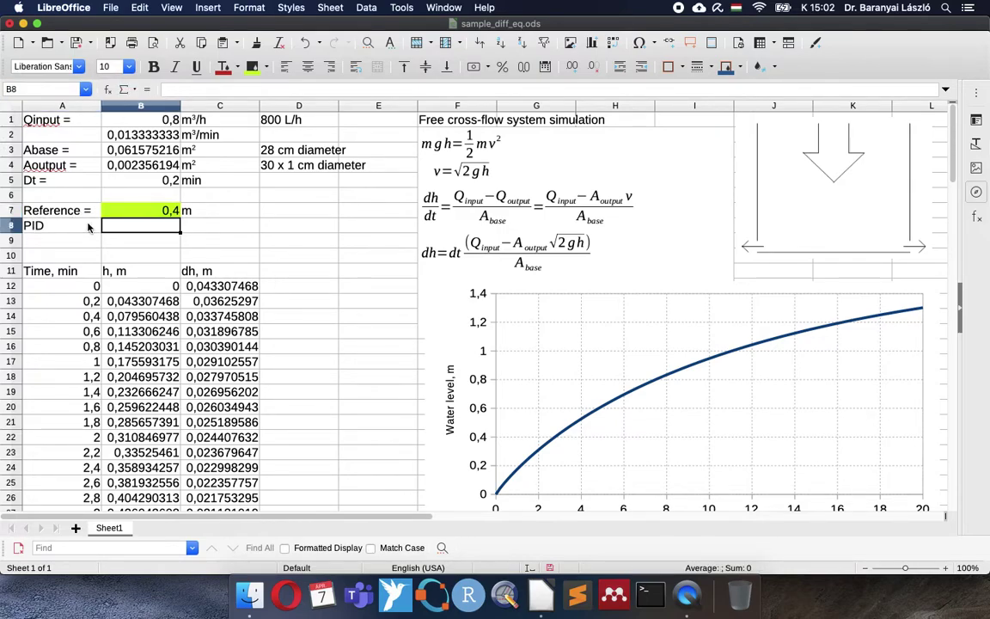
{"action": "type", "text": "P"}
{"action": "key", "text": "Tab"}
{"action": "type", "text": "I"}
{"action": "key", "text": "Tab"}
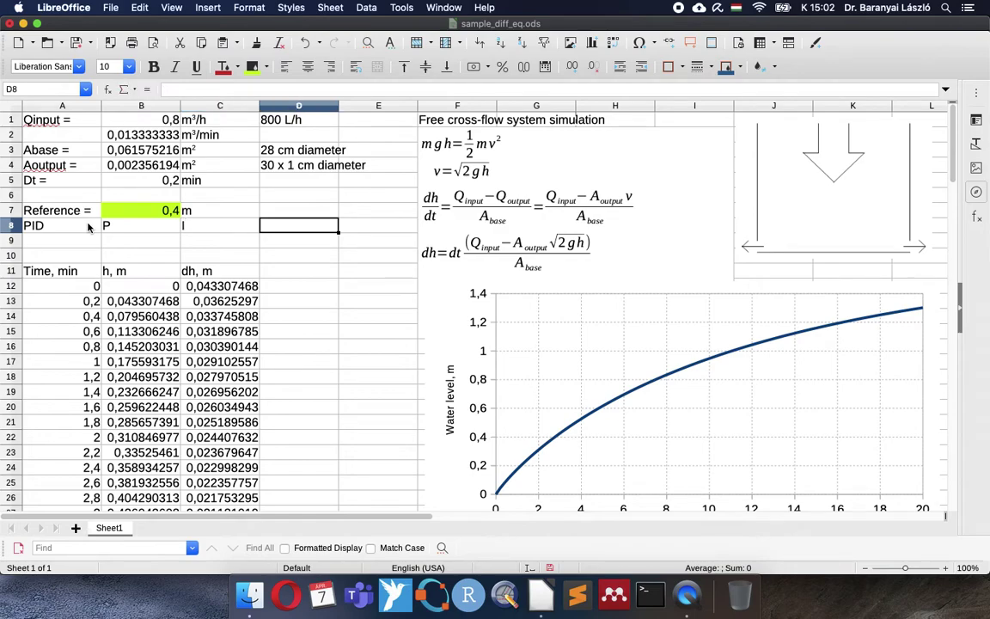
{"action": "type", "text": "D"}
{"action": "key", "text": "shift+Left"}
{"action": "key", "text": "shift+Left"}
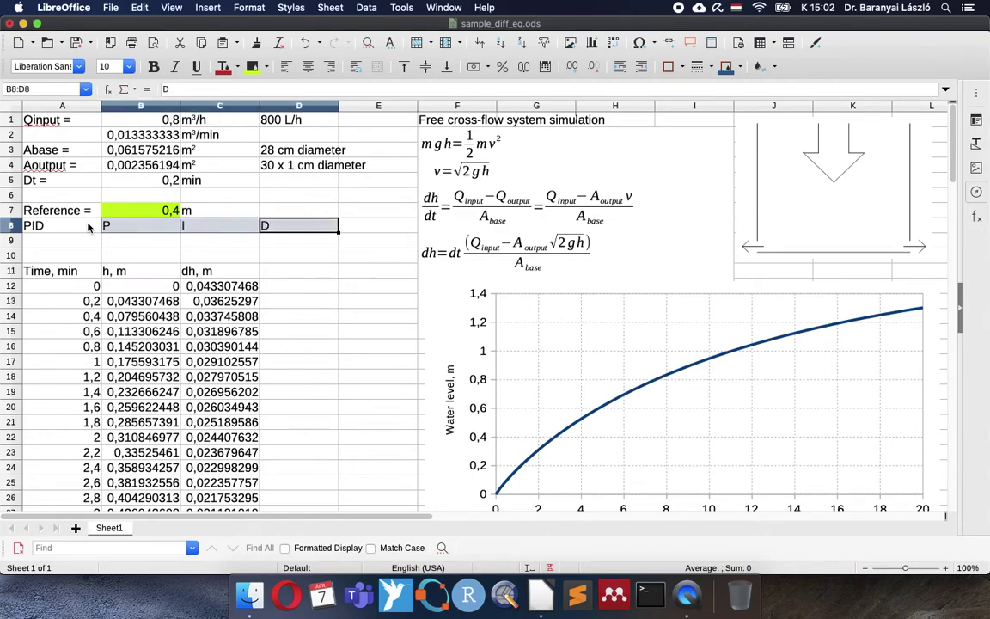
{"action": "key", "text": "super+e"}
Step: Add a 'Values =' row with gains 1, 1, 1 filled yellow-green
{"action": "key", "text": "Return"}
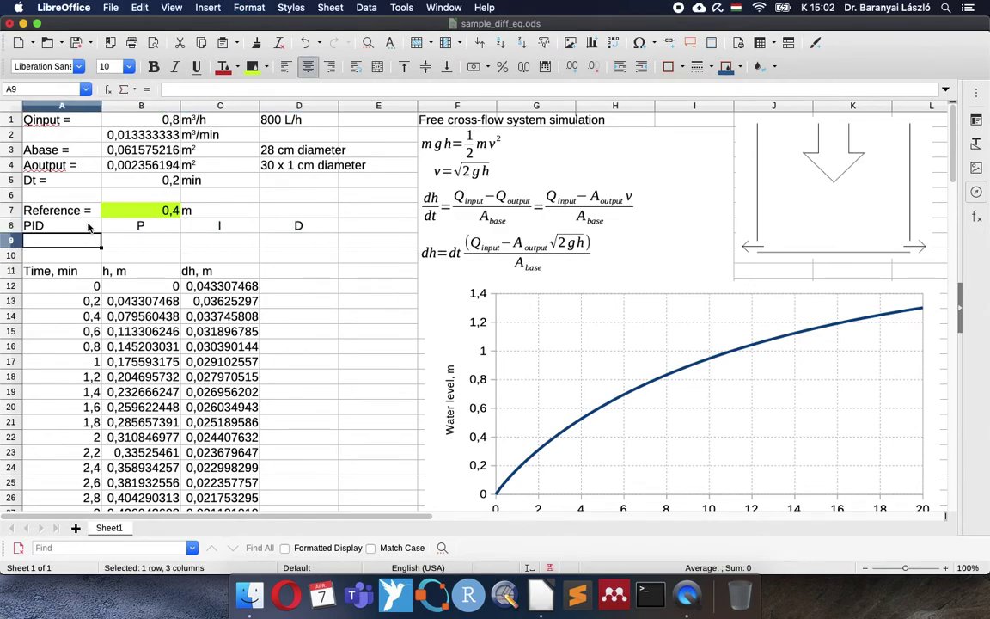
{"action": "type", "text": "Value"}
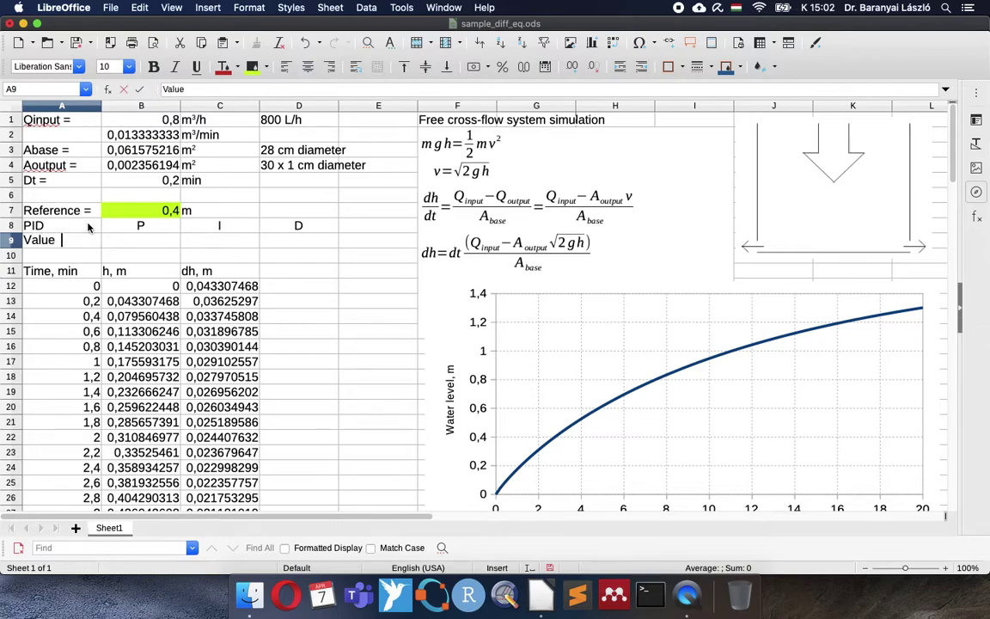
{"action": "type", "text": "s ="}
{"action": "key", "text": "Tab"}
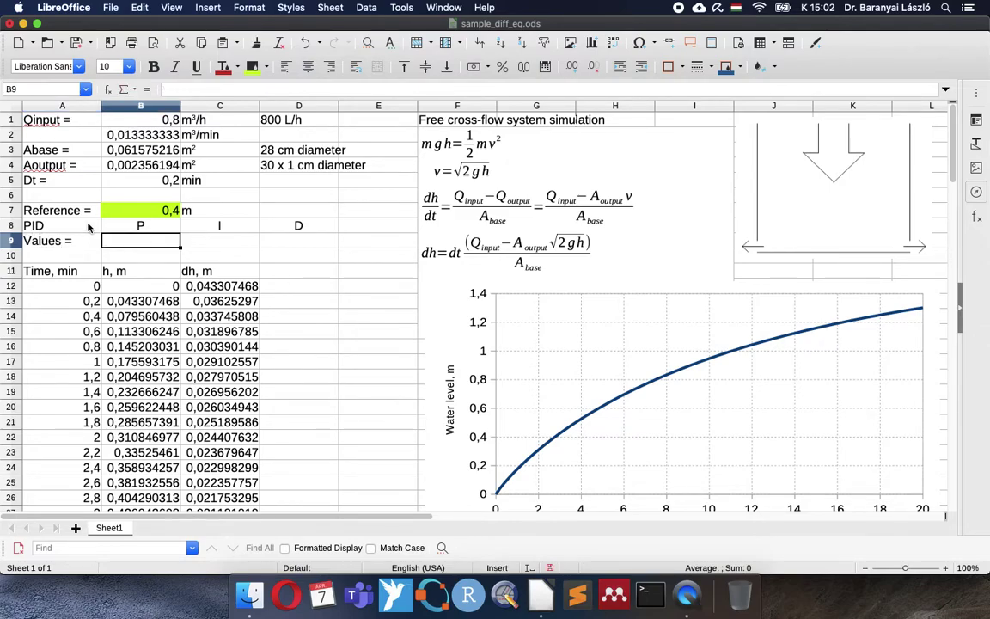
{"action": "type", "text": "1"}
{"action": "key", "text": "Tab"}
{"action": "type", "text": "1"}
{"action": "key", "text": "Tab"}
{"action": "type", "text": "1"}
{"action": "key", "text": "Return"}
{"action": "key", "text": "Up"}
{"action": "key", "text": "shift+Right"}
{"action": "key", "text": "shift+Right"}
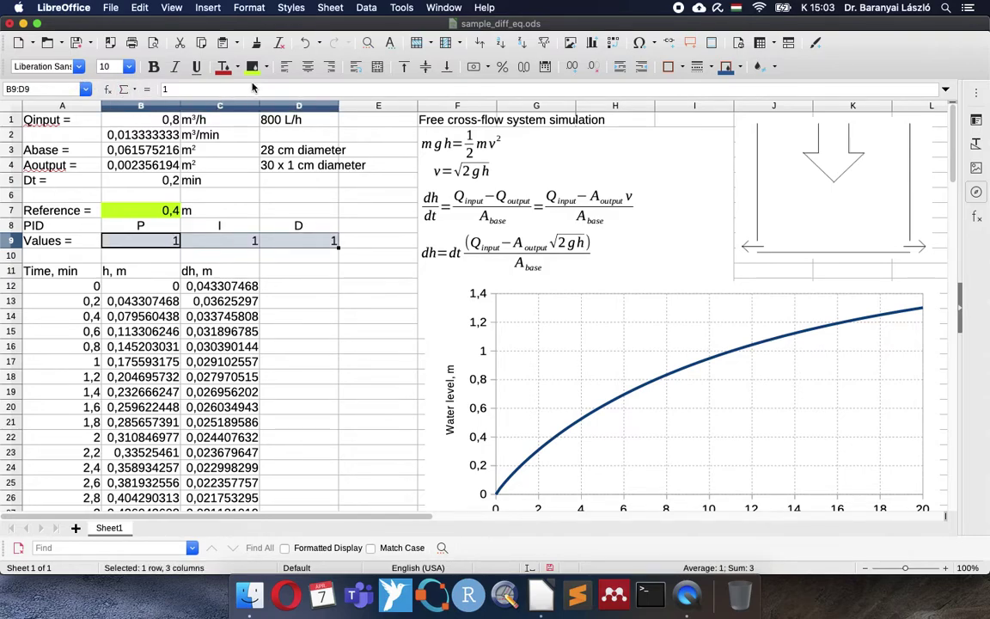
{"action": "left_click", "coordinate": [252, 66]}
Step: Shade the PID header row grey, then select the whole A7:D9 block
{"action": "key", "text": "Up"}
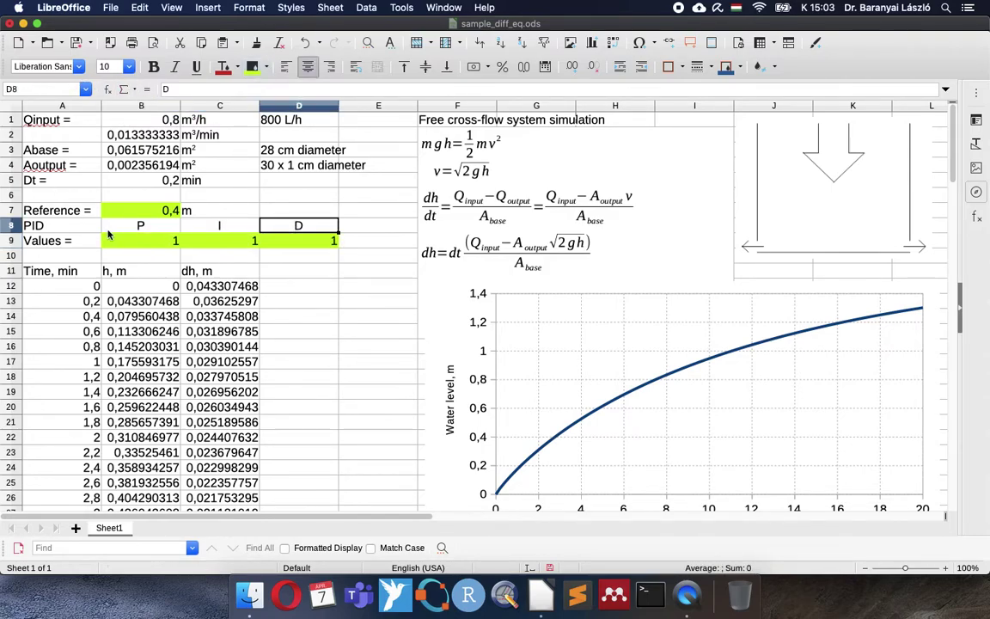
{"action": "left_click", "coordinate": [73, 224], "text": "shift"}
{"action": "left_click", "coordinate": [268, 67]}
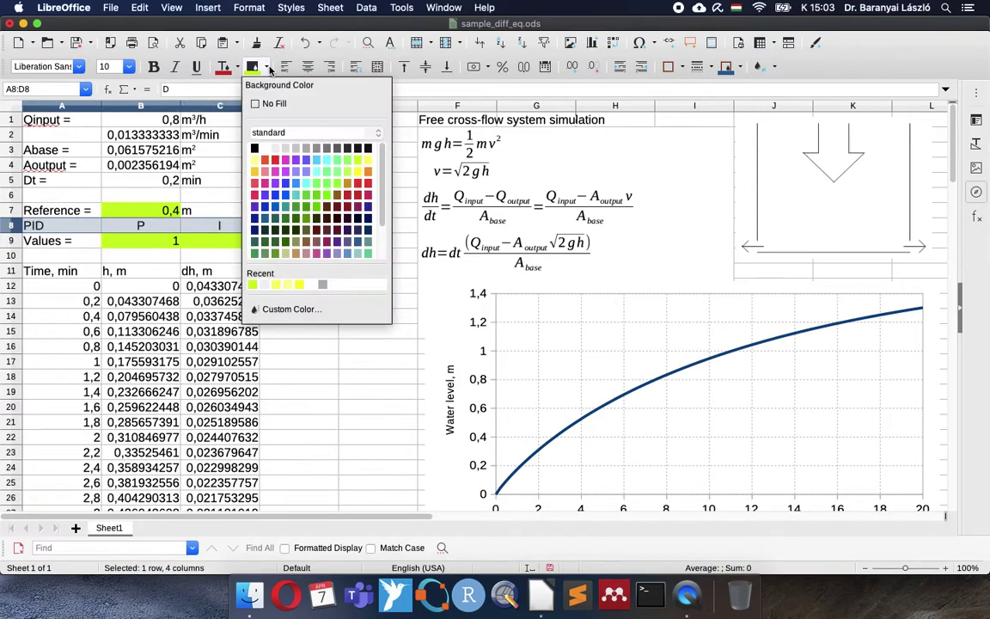
{"action": "left_click", "coordinate": [256, 148]}
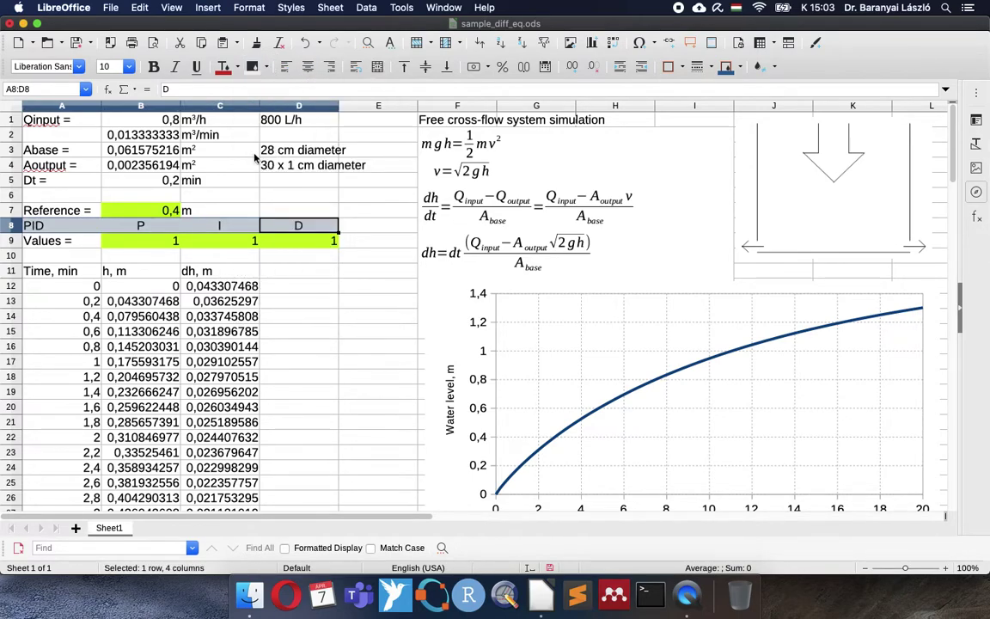
{"action": "left_click", "coordinate": [79, 241]}
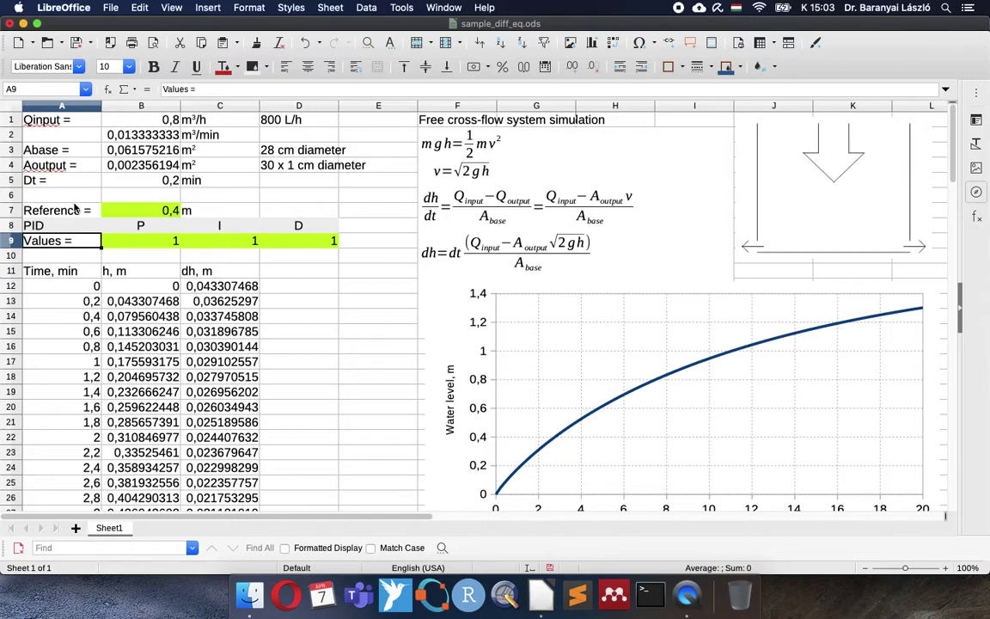
{"action": "left_click", "coordinate": [75, 209], "text": "ctrl"}
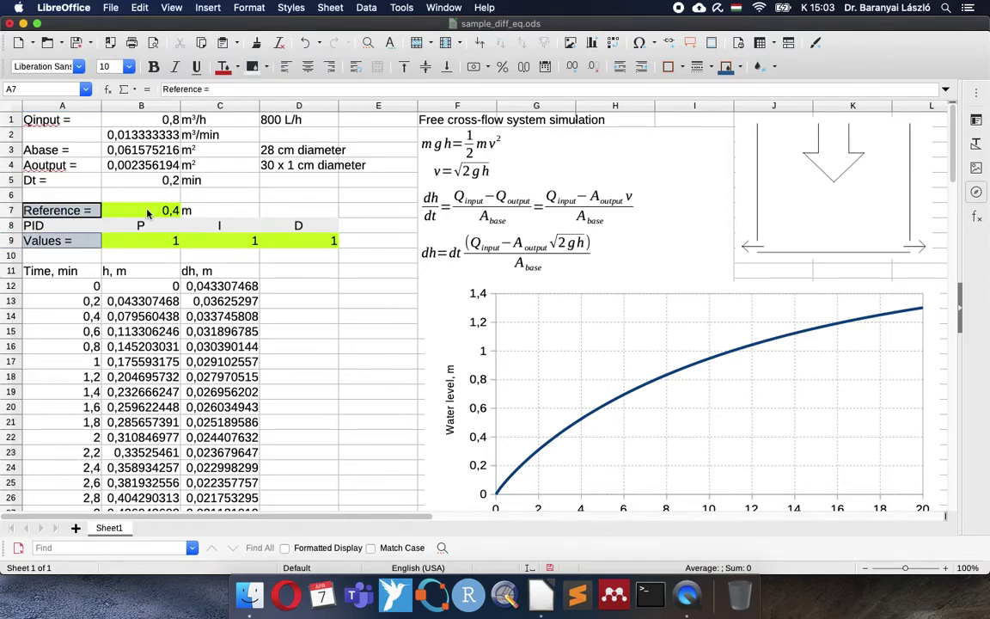
{"action": "left_click", "coordinate": [79, 210]}
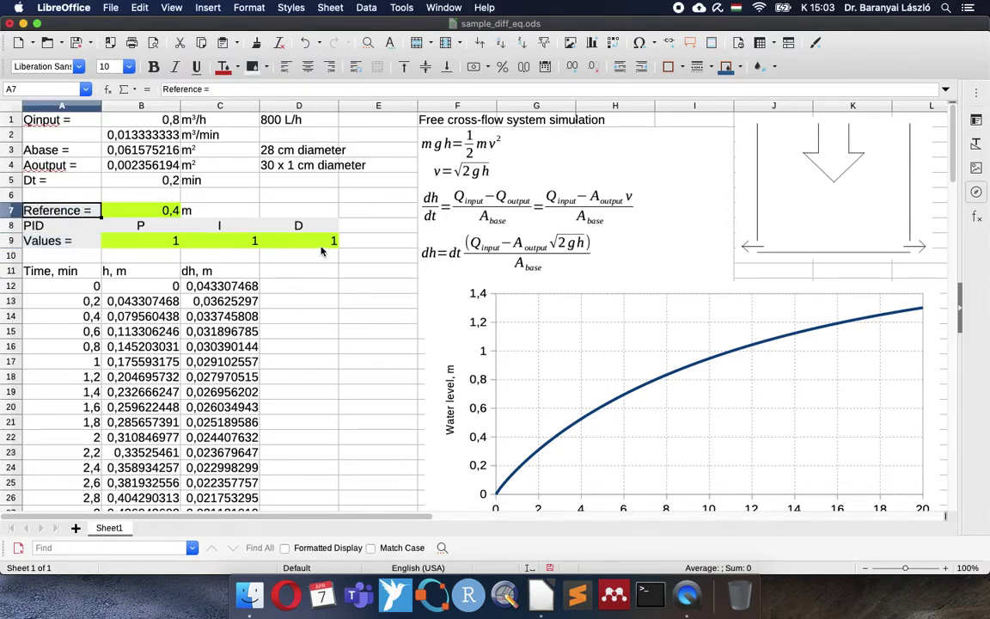
{"action": "left_click", "coordinate": [324, 246], "text": "shift"}
Step: Apply all borders to the Reference and PID block A7:D9
{"action": "left_click", "coordinate": [671, 67]}
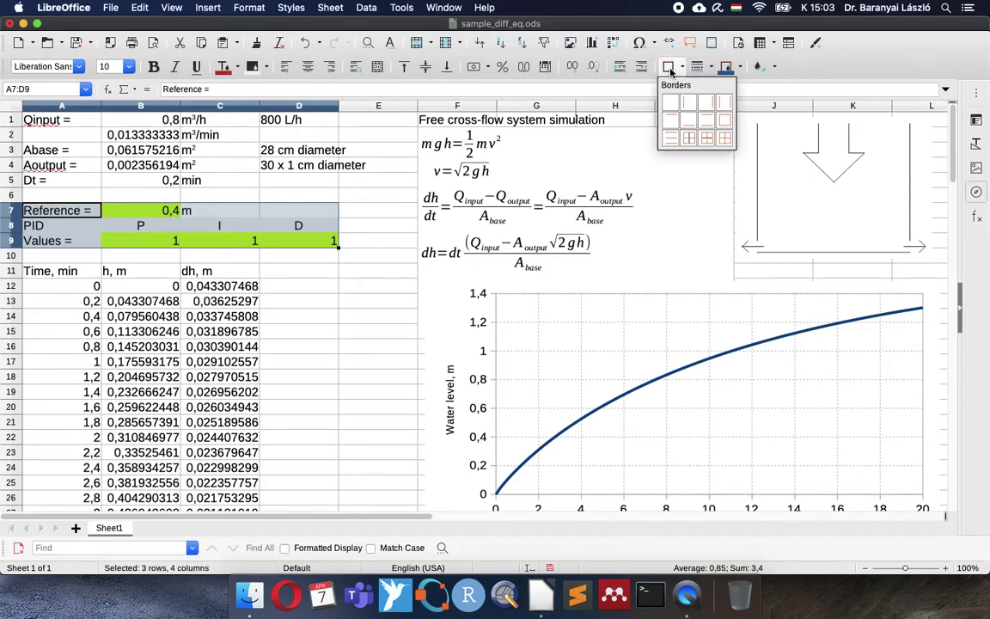
{"action": "left_click", "coordinate": [725, 138]}
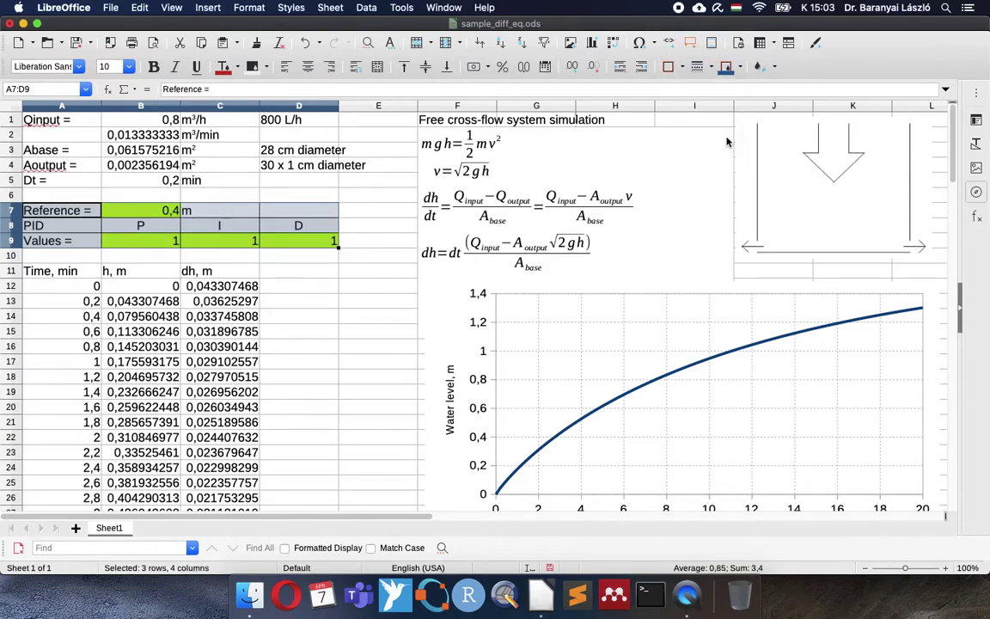
{"action": "left_click", "coordinate": [171, 213]}
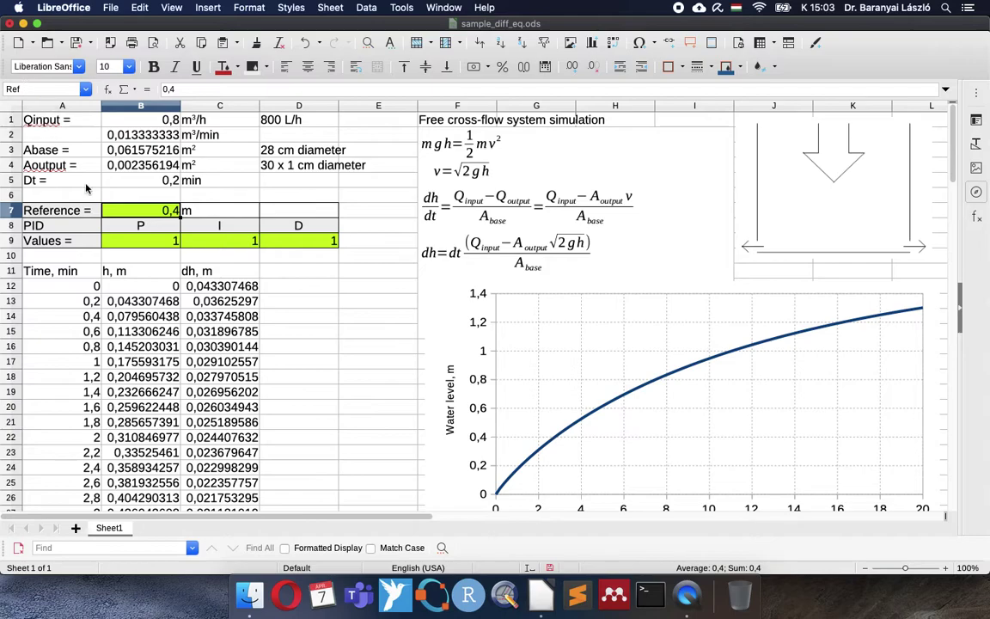
Step: Name the P gain cell B9 pidP and the I gain cell C9 pidI
{"action": "left_click", "coordinate": [142, 241]}
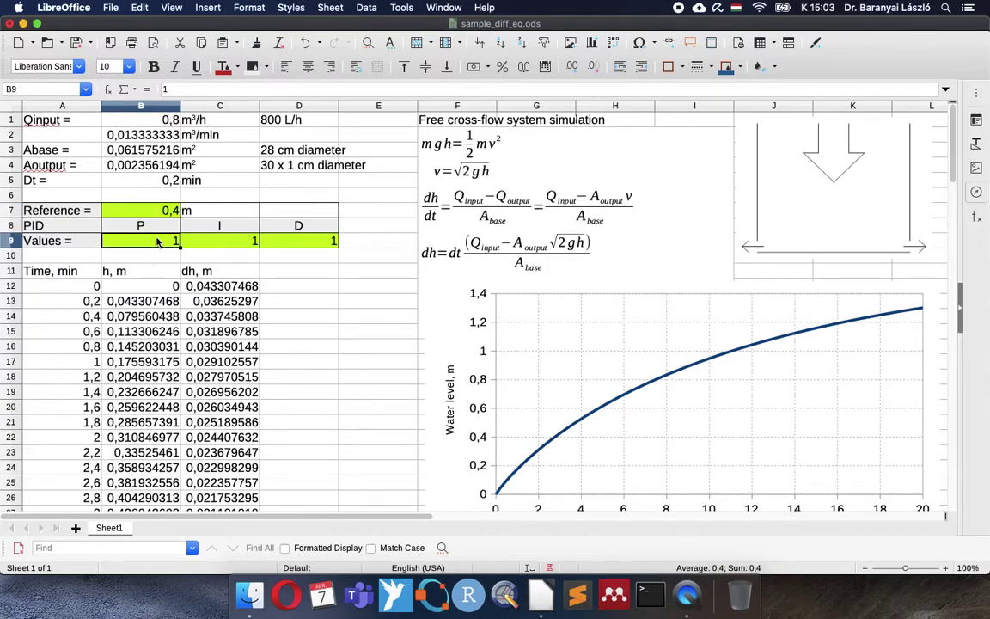
{"action": "left_click", "coordinate": [32, 88]}
{"action": "type", "text": "p"}
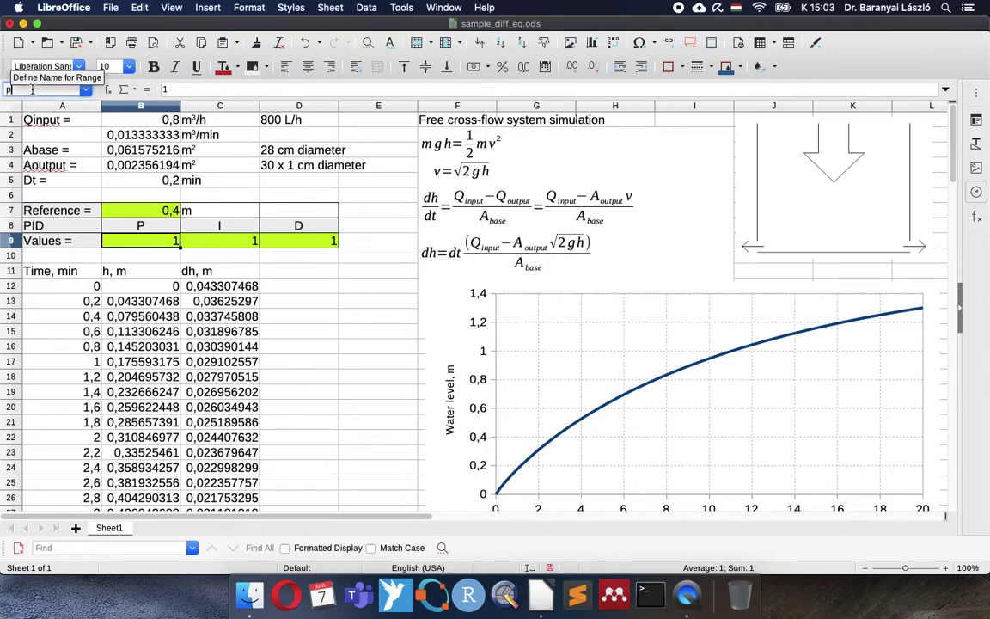
{"action": "type", "text": "idP"}
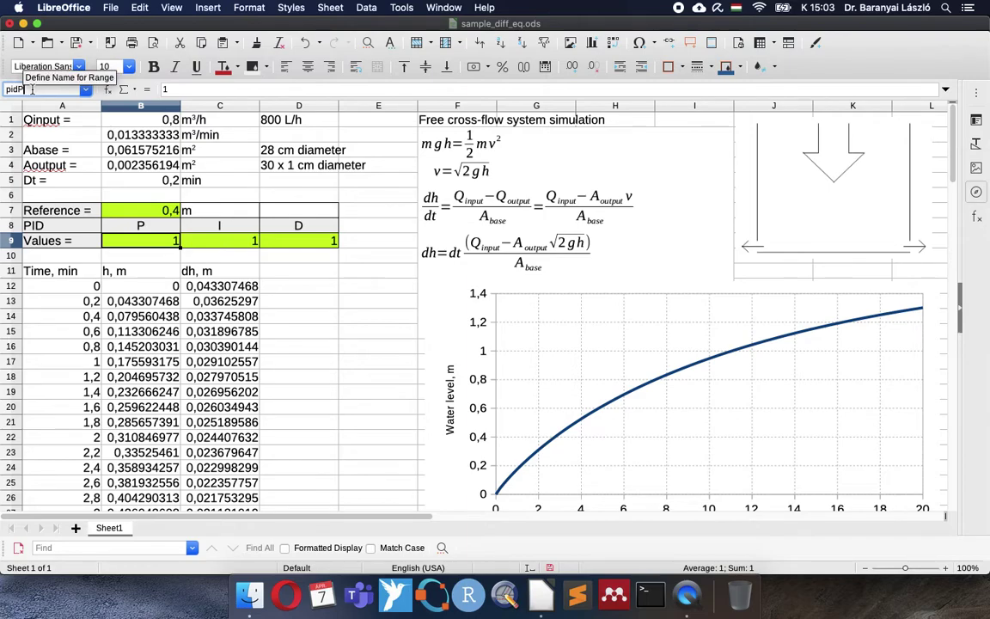
{"action": "key", "text": "Return"}
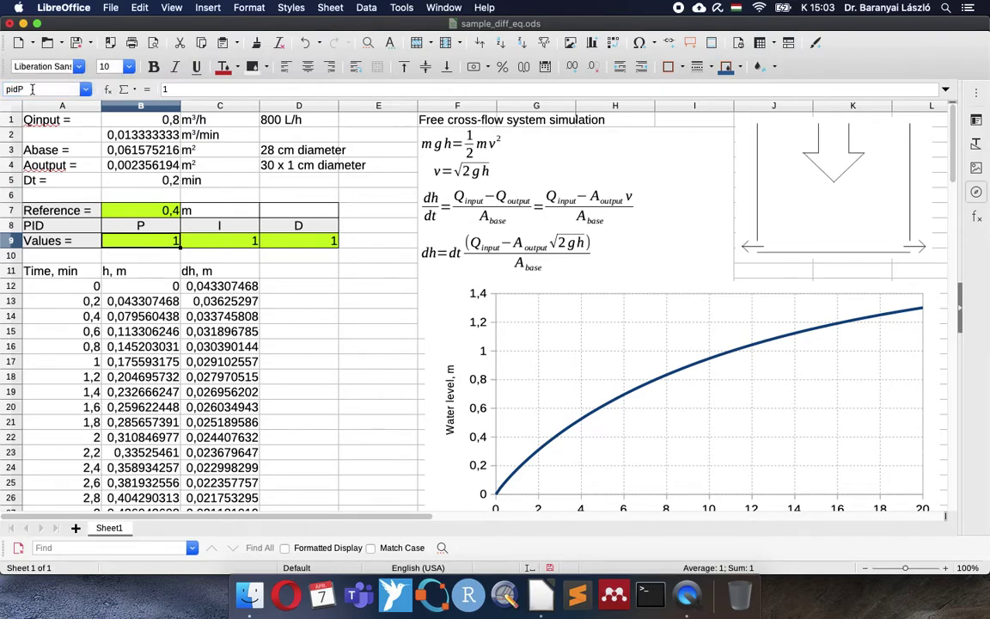
{"action": "left_click", "coordinate": [194, 244]}
{"action": "left_click", "coordinate": [35, 90]}
{"action": "type", "text": "pidI"}
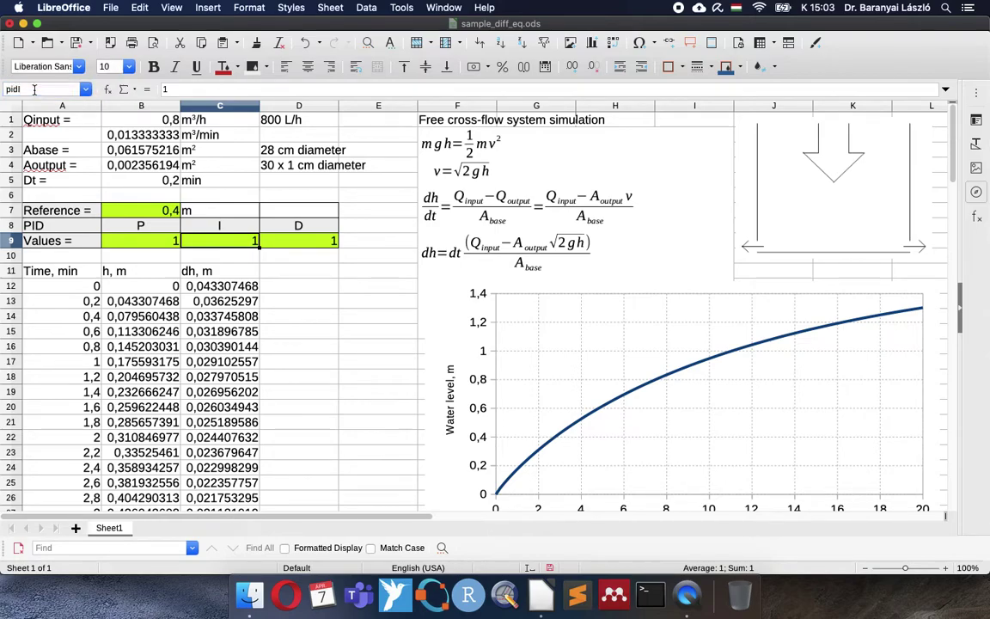
Step: Name the D gain cell D9 pidD and verify all three gain-cell names
{"action": "left_click", "coordinate": [310, 245]}
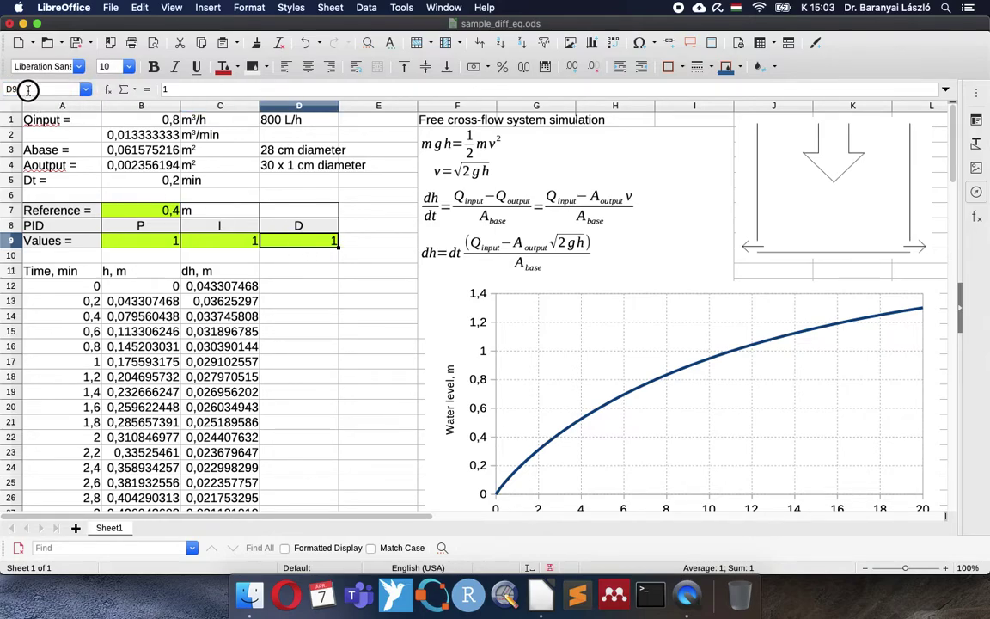
{"action": "left_click", "coordinate": [28, 89]}
{"action": "type", "text": "pidD"}
{"action": "key", "text": "Return"}
{"action": "left_click", "coordinate": [129, 245]}
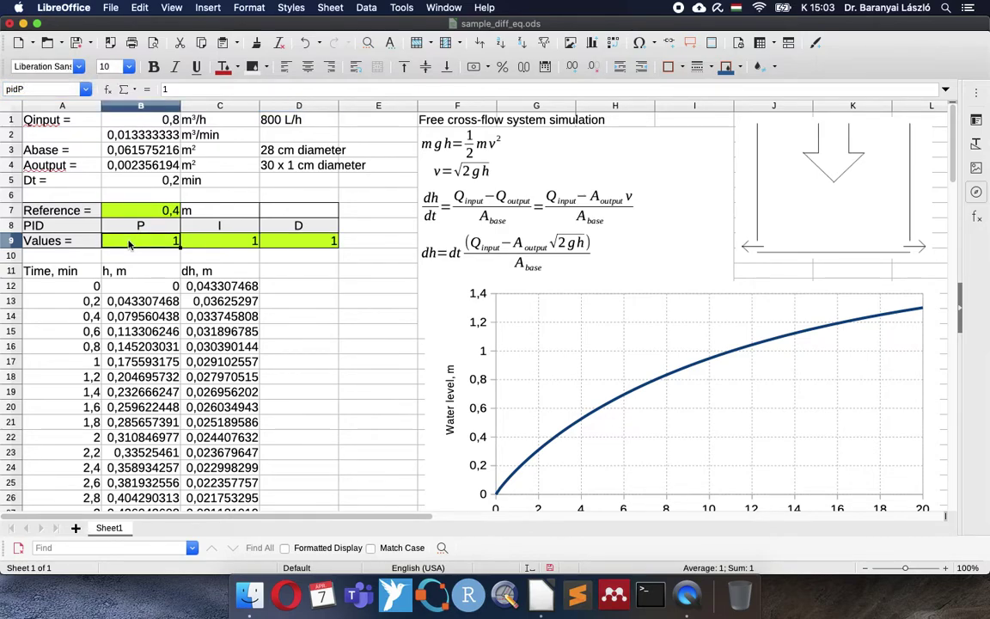
{"action": "left_click", "coordinate": [227, 243]}
{"action": "left_click", "coordinate": [291, 245]}
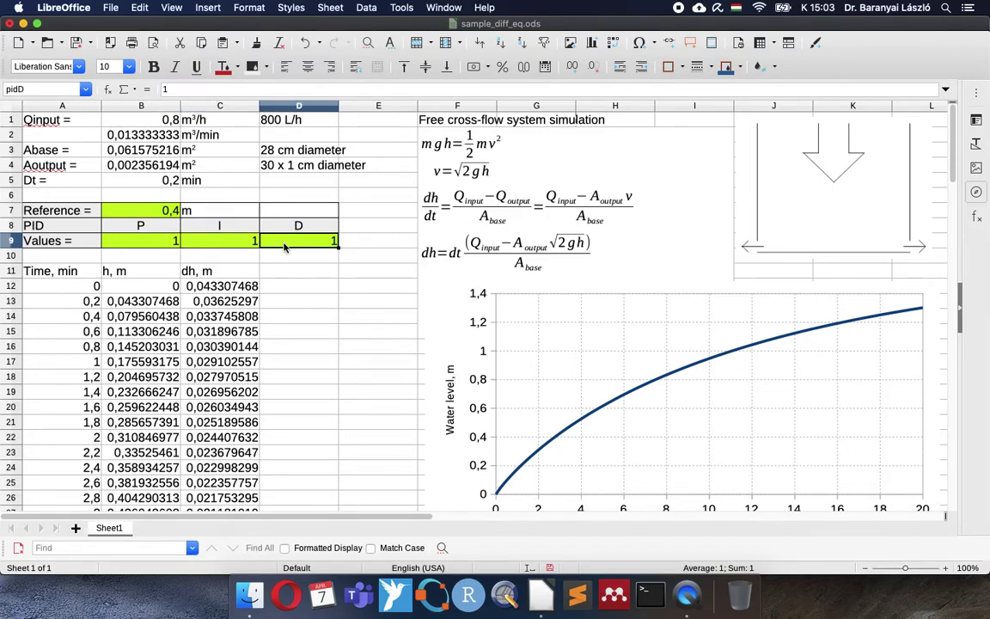
Step: Enter the header 'Qinput, m3/min' in D11 and make the 3 superscript
{"action": "double_click", "coordinate": [232, 291]}
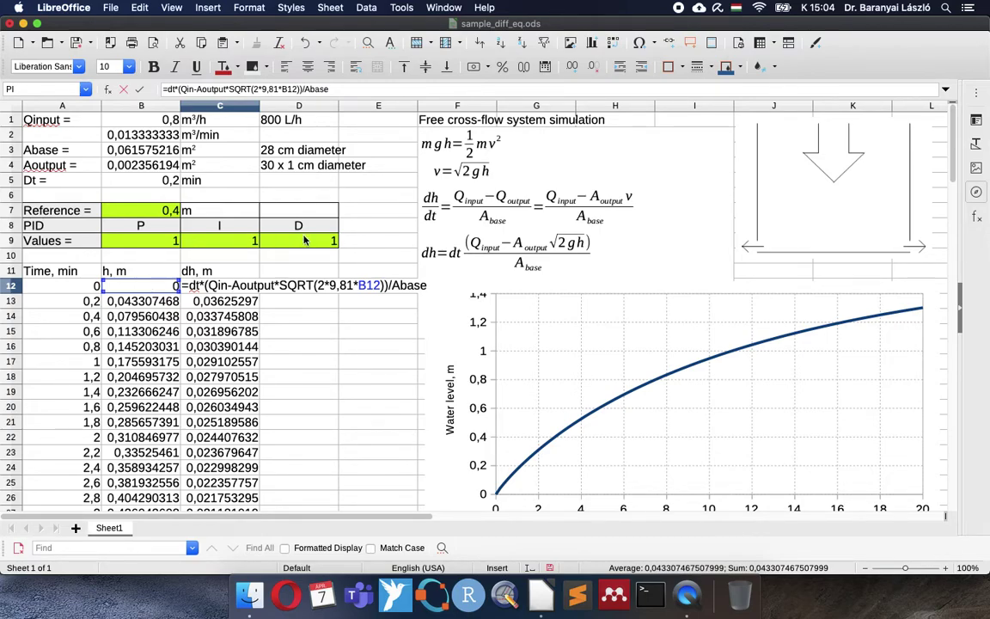
{"action": "key", "text": "Return"}
{"action": "left_click", "coordinate": [310, 271]}
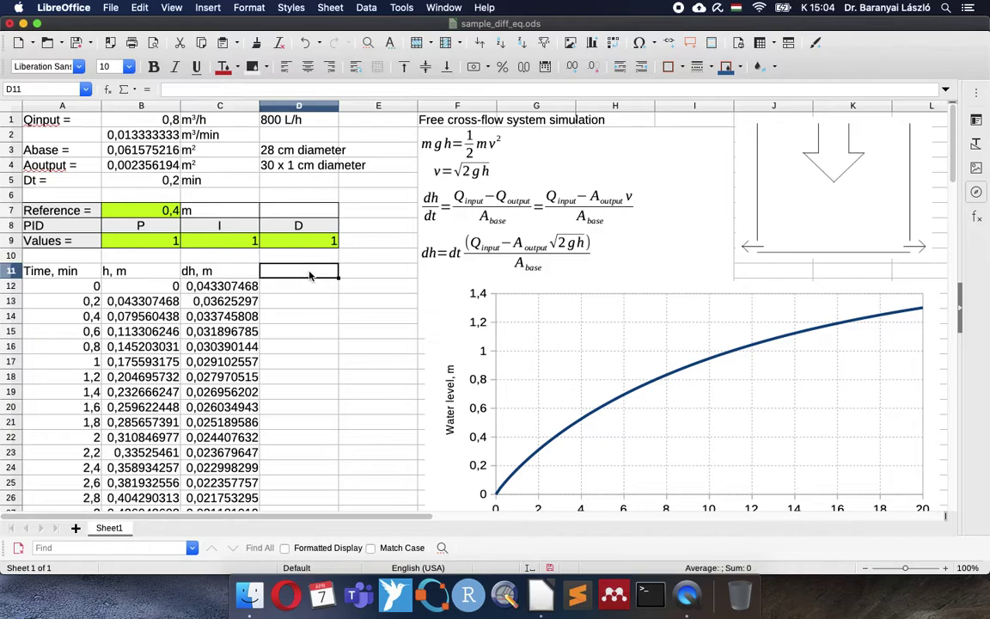
{"action": "type", "text": "Qinut"}
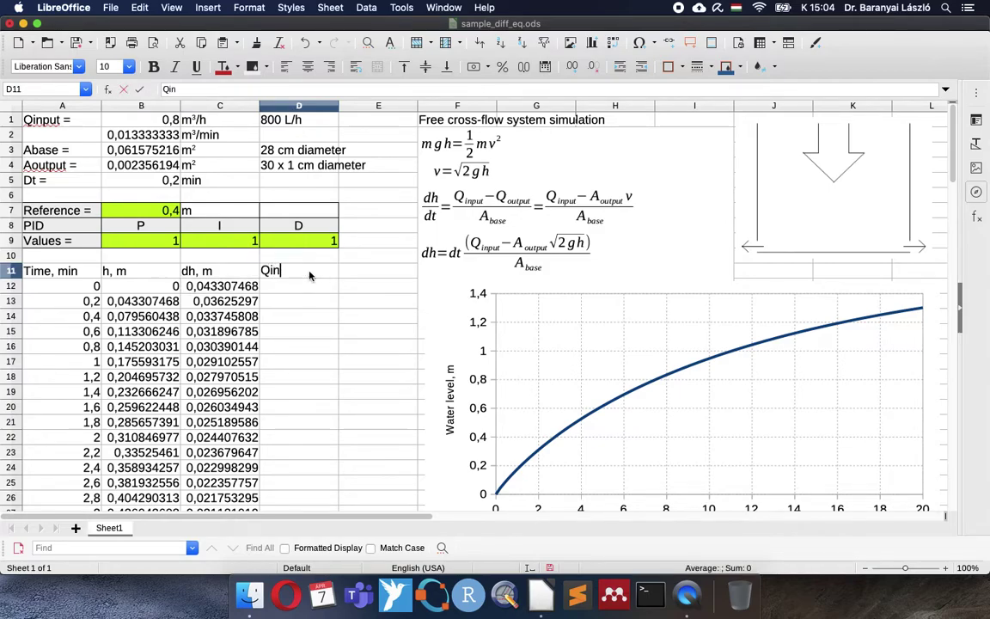
{"action": "key", "text": "BackSpace"}
{"action": "key", "text": "BackSpace"}
{"action": "type", "text": "p t, m3/min"}
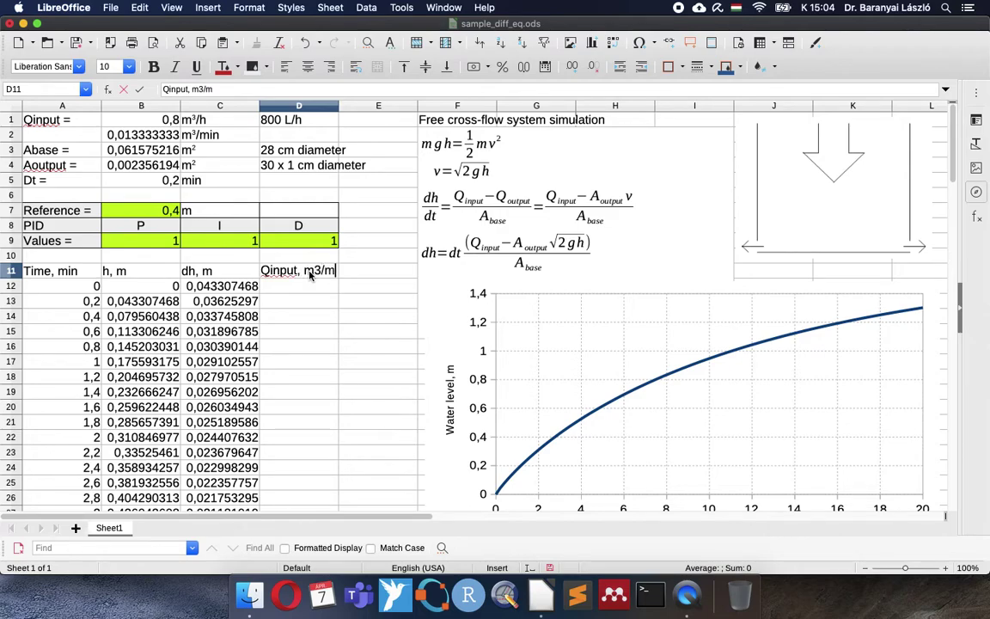
{"action": "key", "text": "Return"}
{"action": "key", "text": "Up"}
{"action": "double_click", "coordinate": [310, 273]}
{"action": "left_click_drag", "start_coordinate": [314, 271], "coordinate": [320, 272]}
{"action": "key", "text": "super+shift+p"}
{"action": "key", "text": "super+shift+p"}
Step: Type the column header Cumul.diff. in E11
{"action": "left_click", "coordinate": [372, 275]}
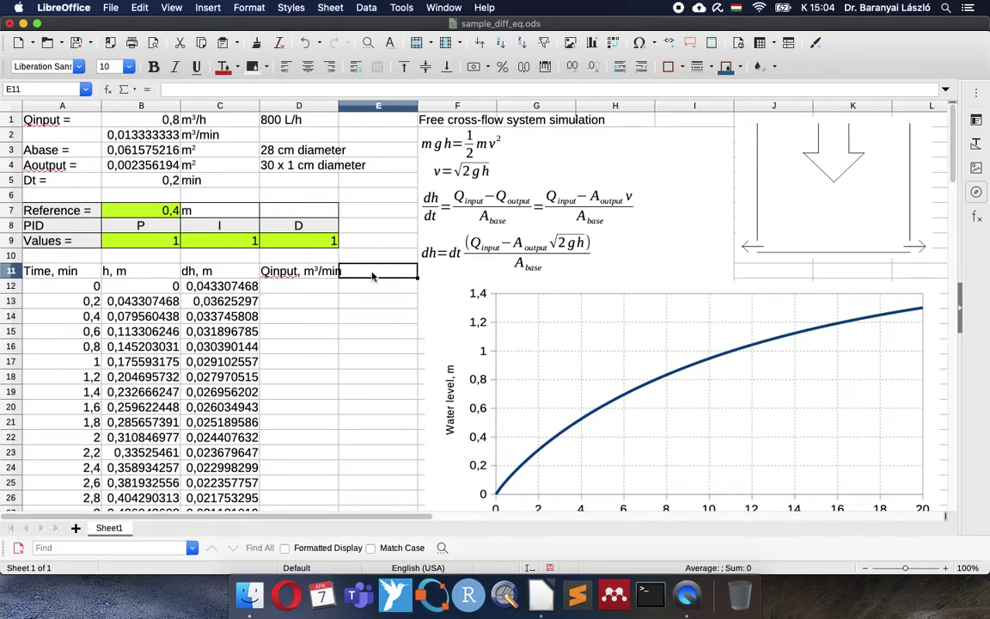
{"action": "type", "text": "Cum"}
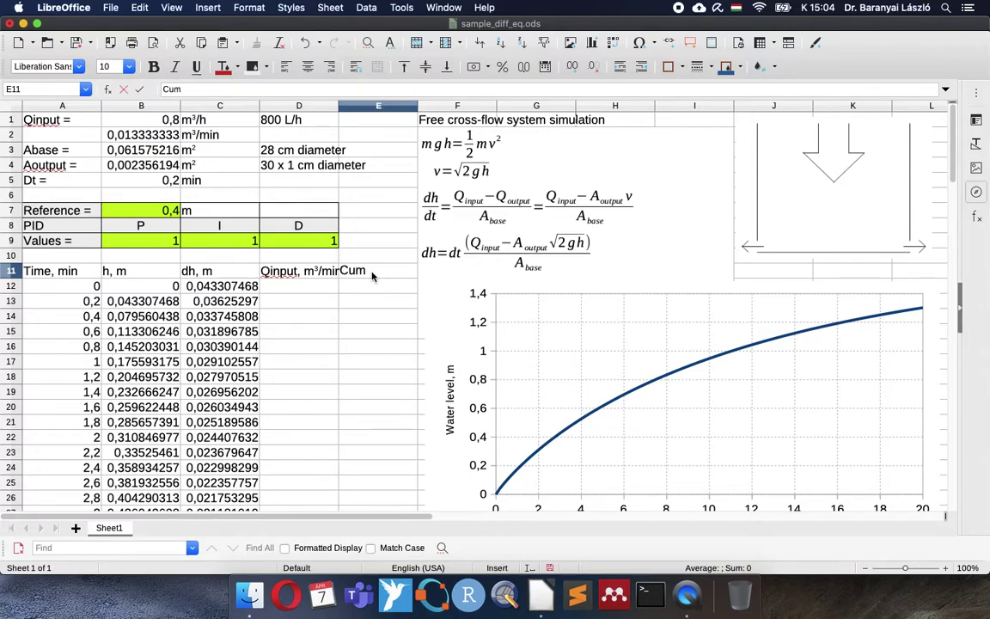
{"action": "type", "text": "ul.diff."}
{"action": "key", "text": "Return"}
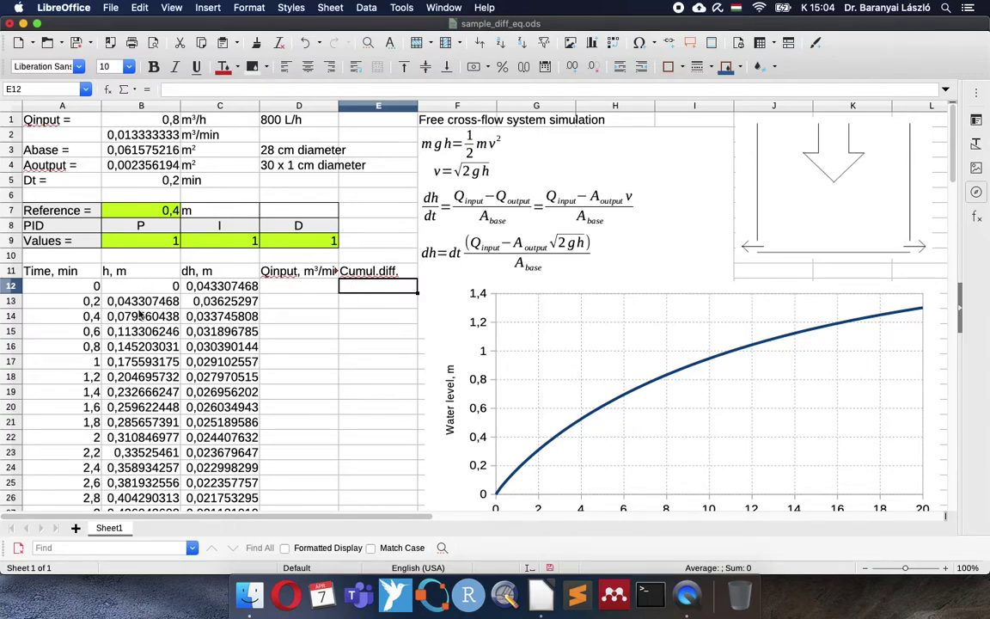
Step: Enter =(Ref-B12)*dt in E12, giving 0,08
{"action": "type", "text": "="}
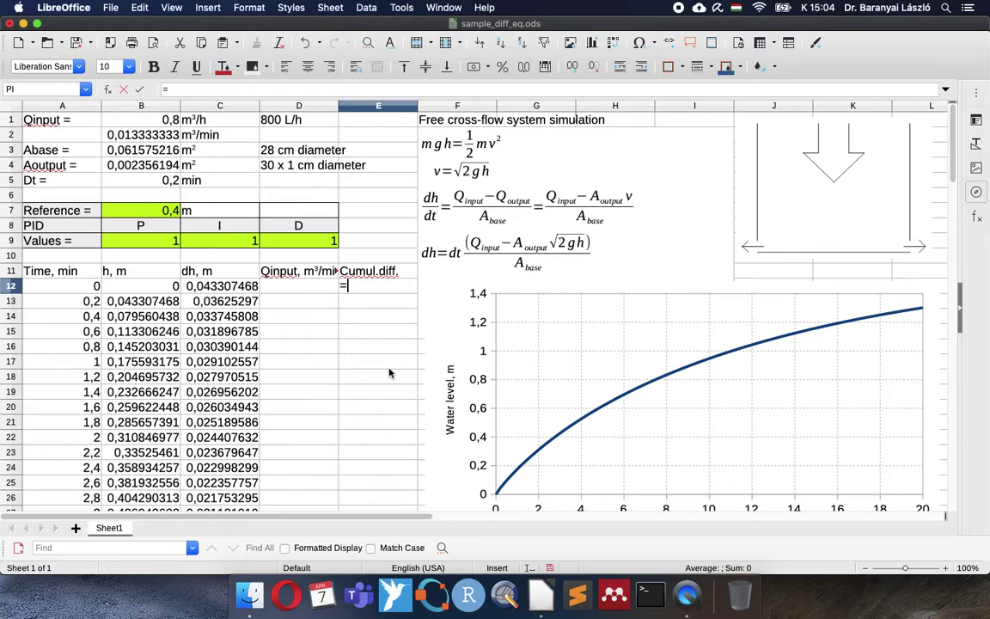
{"action": "type", "text": "(Ref"}
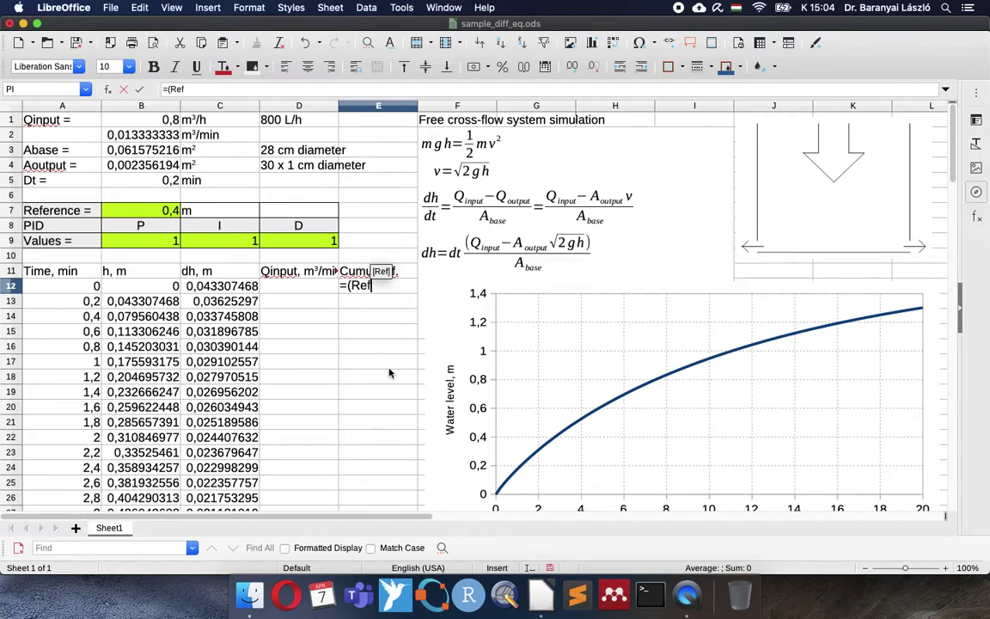
{"action": "type", "text": "-"}
{"action": "left_click", "coordinate": [155, 292]}
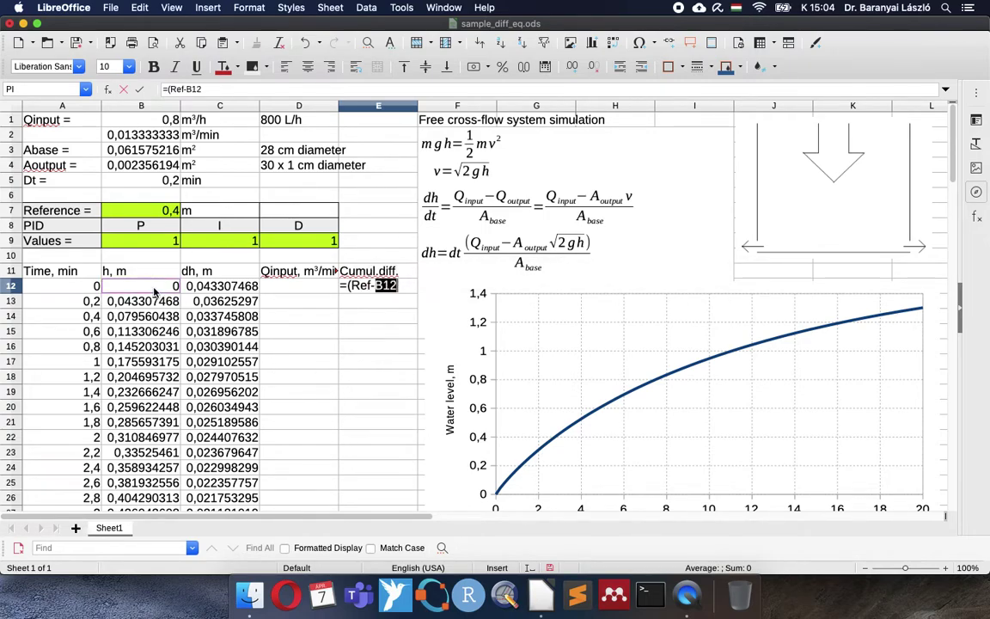
{"action": "type", "text": ")*dt"}
{"action": "key", "text": "Return"}
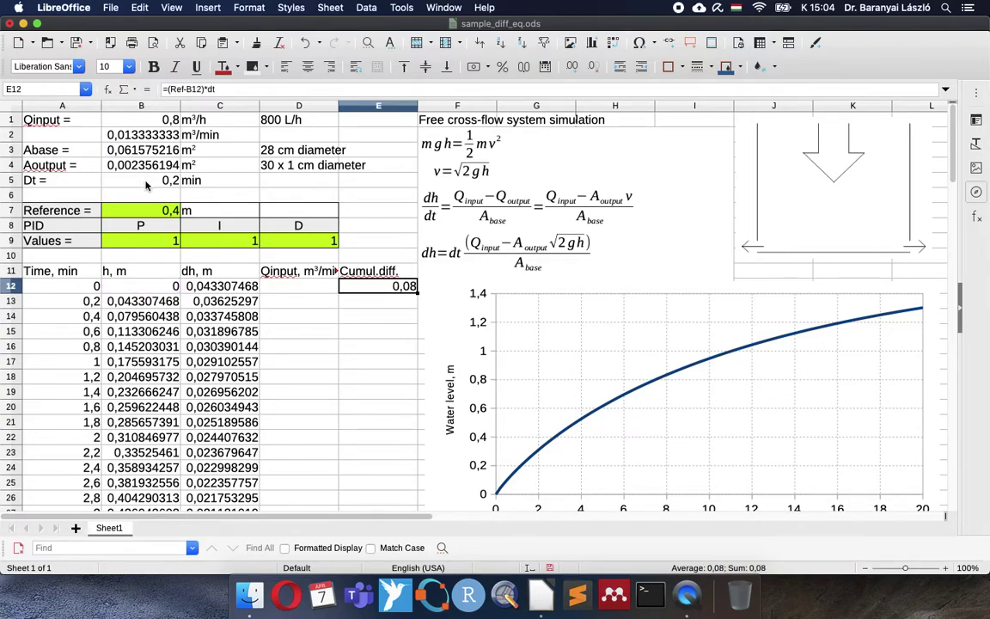
{"action": "double_click", "coordinate": [367, 287]}
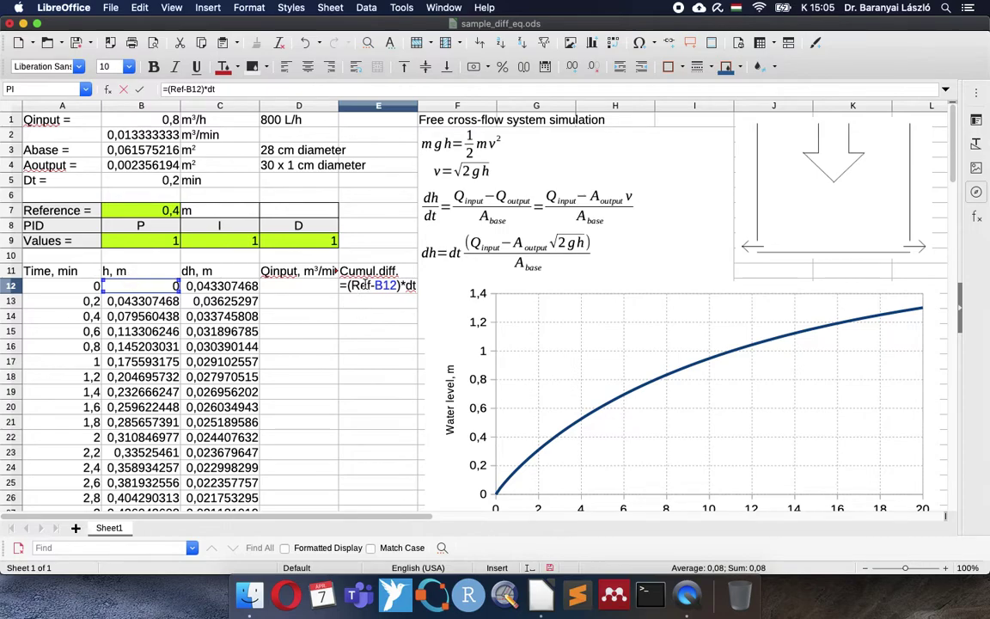
{"action": "left_click", "coordinate": [368, 285]}
Step: Enter the running cumulative formula =E12+(Ref-B13)*dt in E13
{"action": "left_click", "coordinate": [368, 307]}
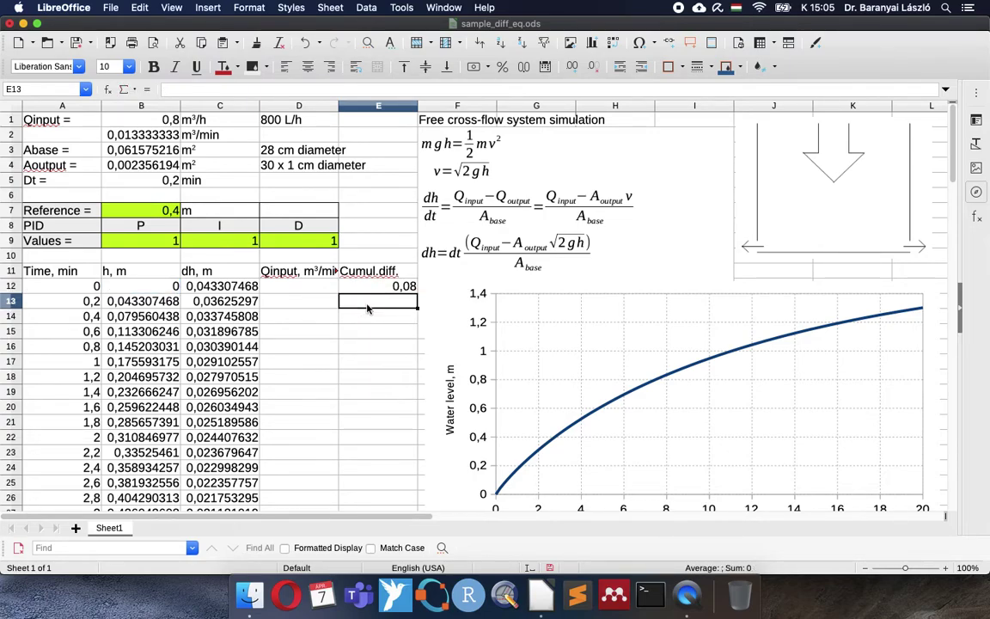
{"action": "type", "text": "="}
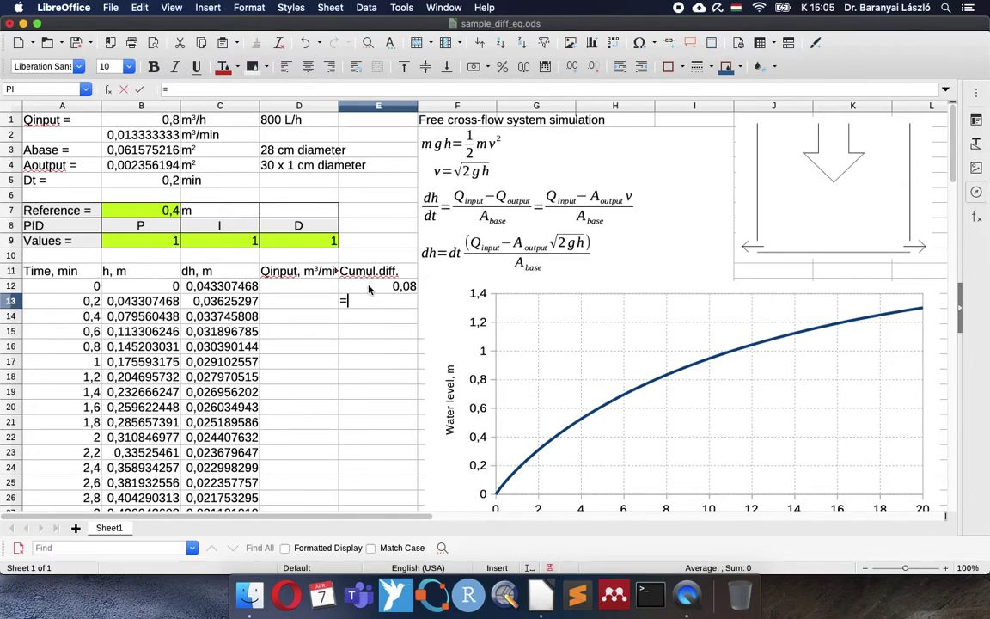
{"action": "left_click", "coordinate": [370, 289]}
{"action": "type", "text": "+(Ref-"}
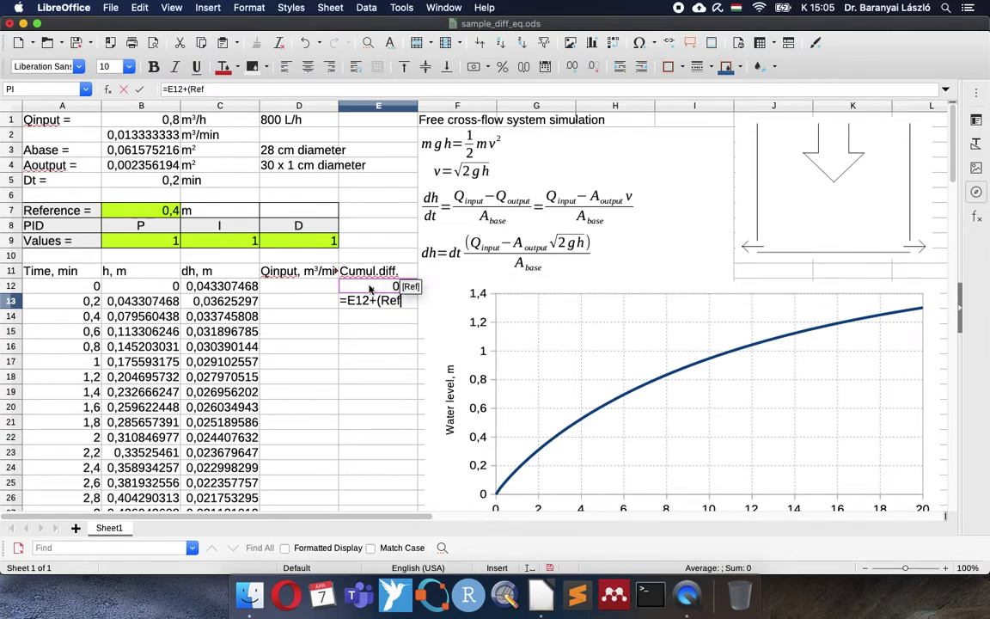
{"action": "left_click", "coordinate": [169, 303]}
{"action": "type", "text": ")*"}
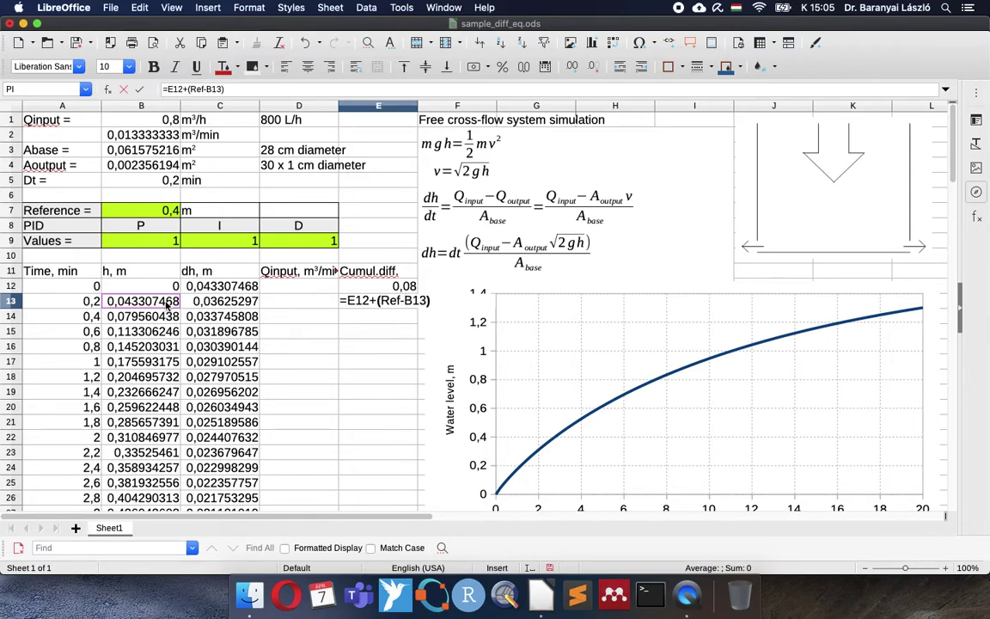
{"action": "type", "text": "dt"}
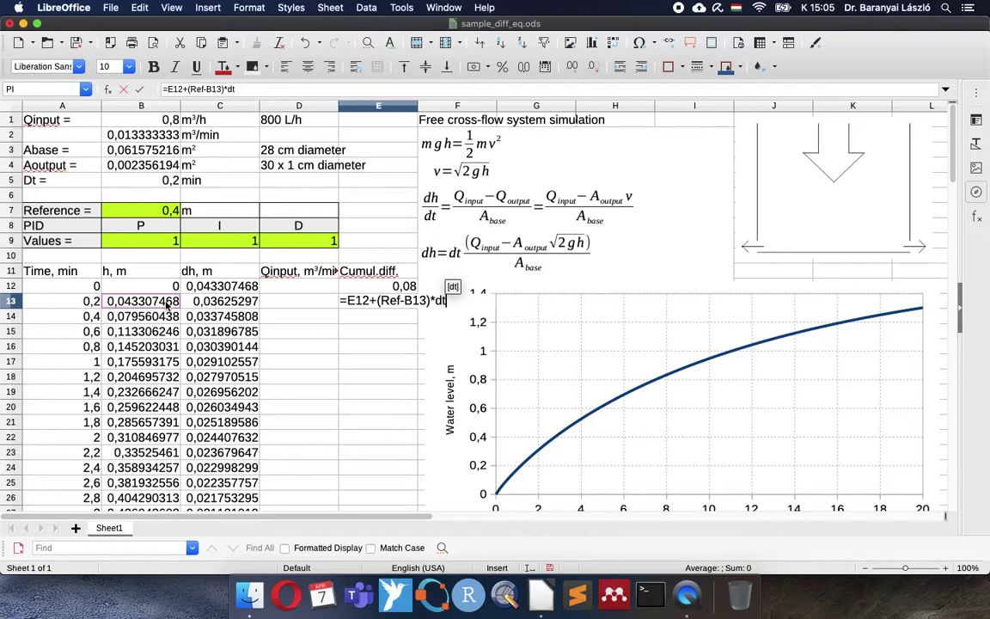
{"action": "key", "text": "Return"}
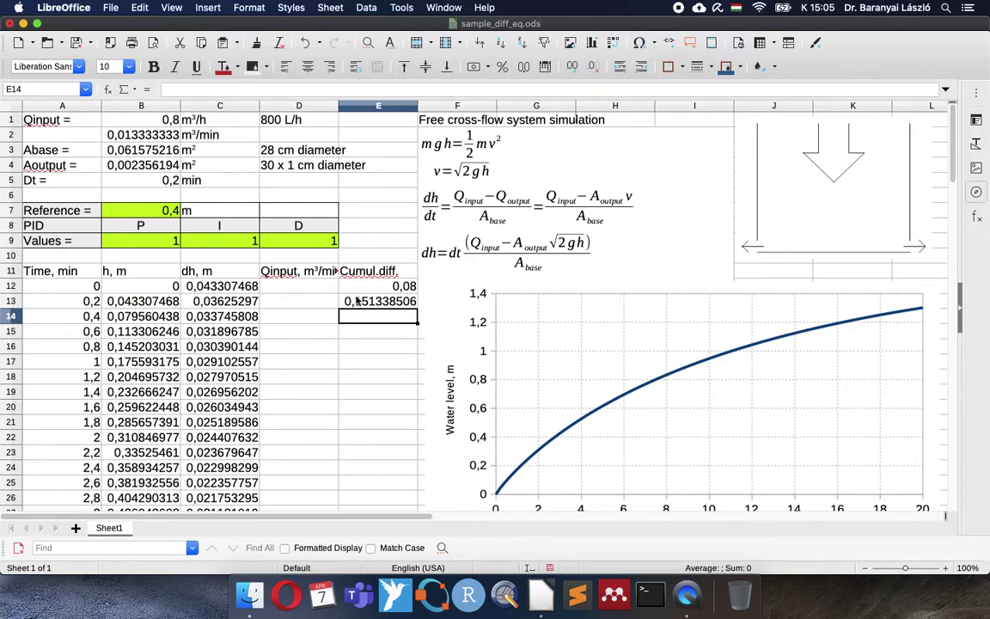
{"action": "left_click", "coordinate": [361, 302]}
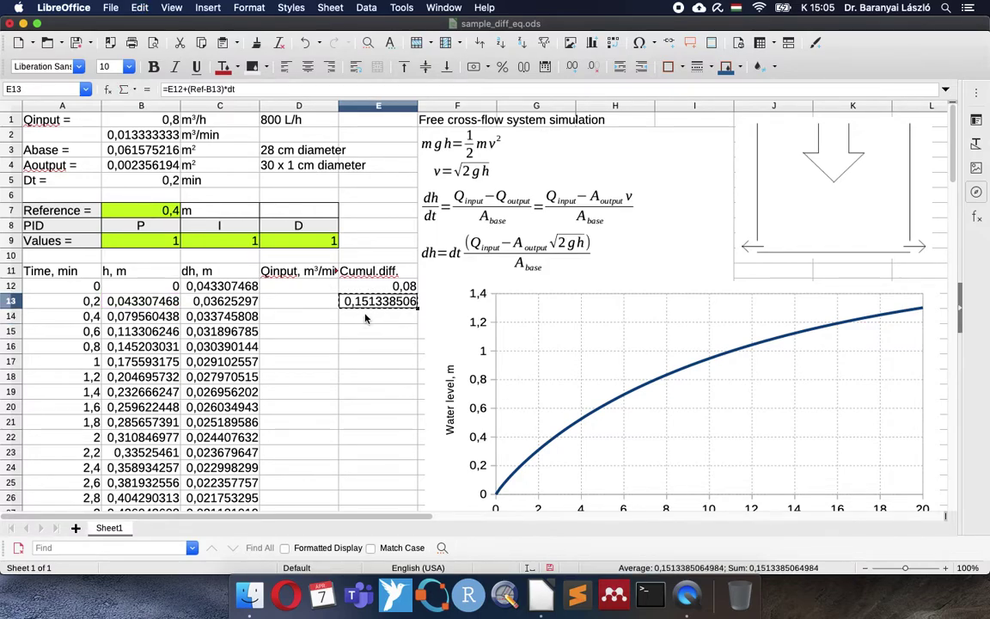
Step: Fill the E13 formula down through E112 with Ctrl+D
{"action": "key", "text": "Down"}
{"action": "scroll", "coordinate": [376, 400], "scroll_direction": "down", "scroll_amount": 20}
{"action": "scroll", "coordinate": [377, 399], "scroll_direction": "down", "scroll_amount": 2}
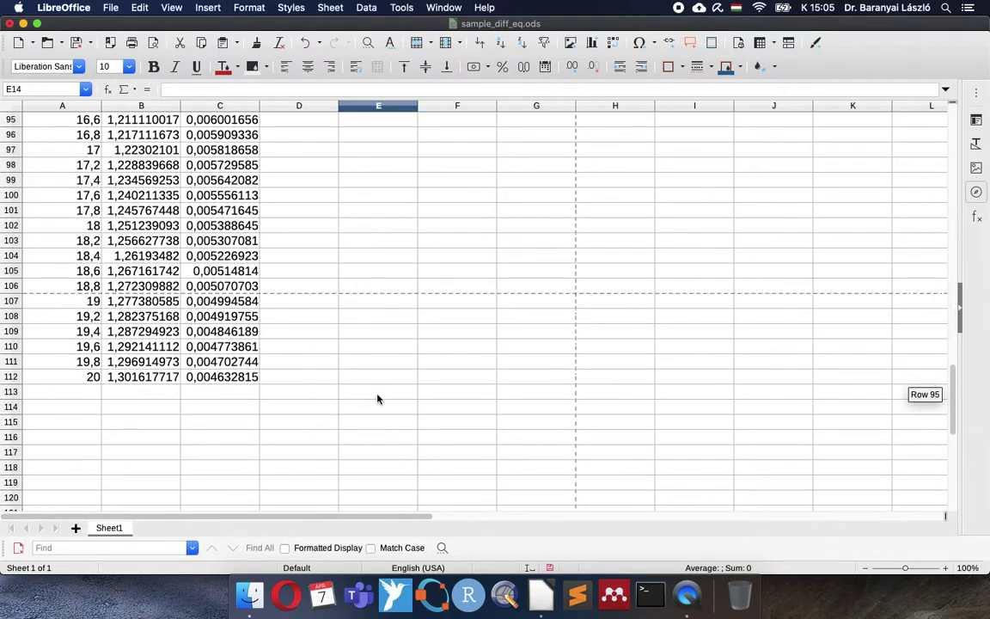
{"action": "left_click", "coordinate": [381, 383], "text": "shift"}
{"action": "key", "text": "ctrl+d"}
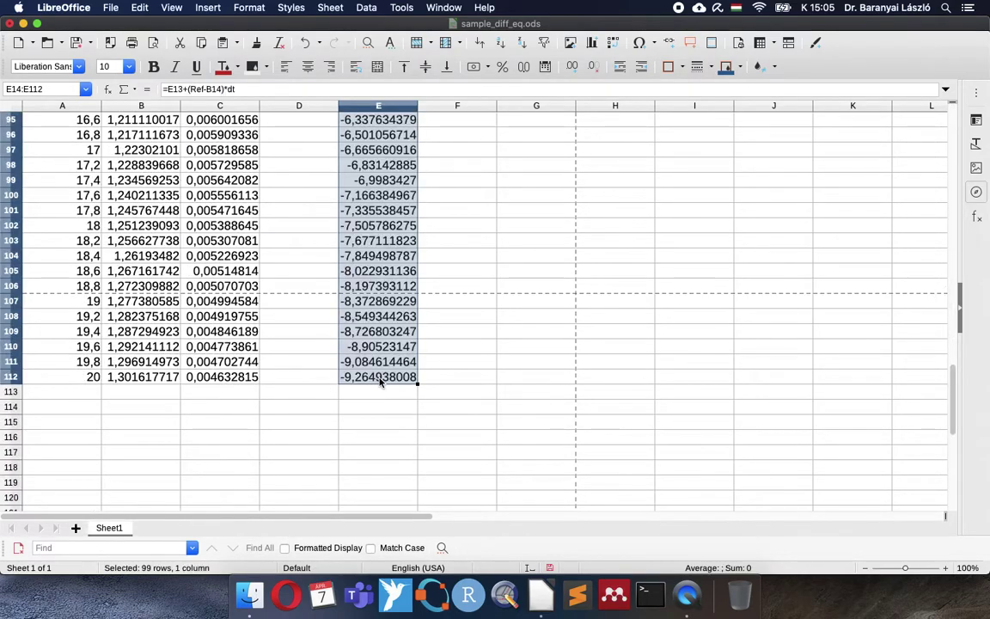
{"action": "left_click", "coordinate": [361, 346]}
{"action": "scroll", "coordinate": [381, 347], "scroll_direction": "up", "scroll_amount": 20}
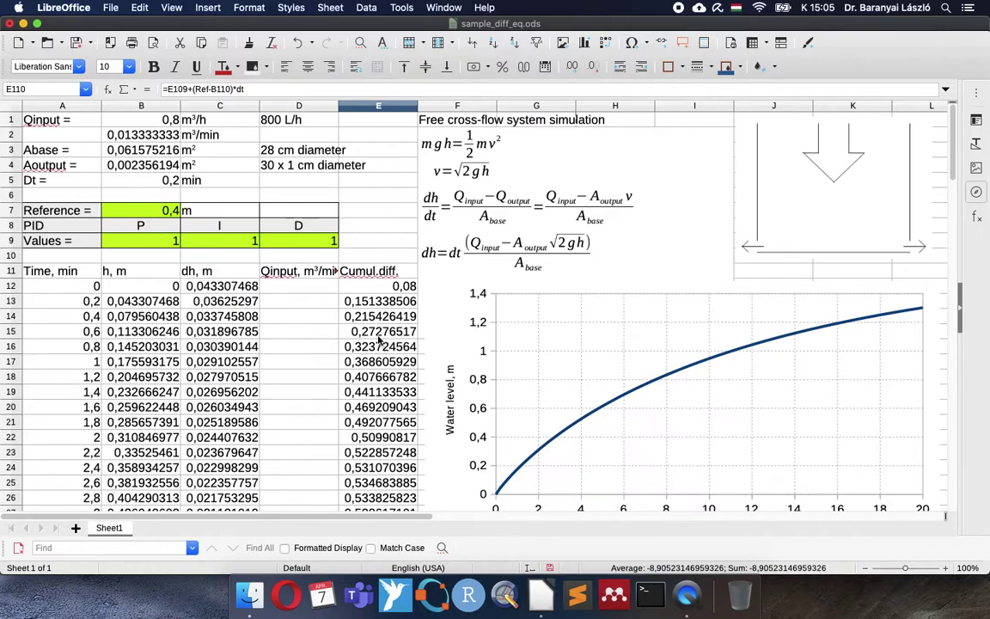
{"action": "left_click", "coordinate": [292, 287]}
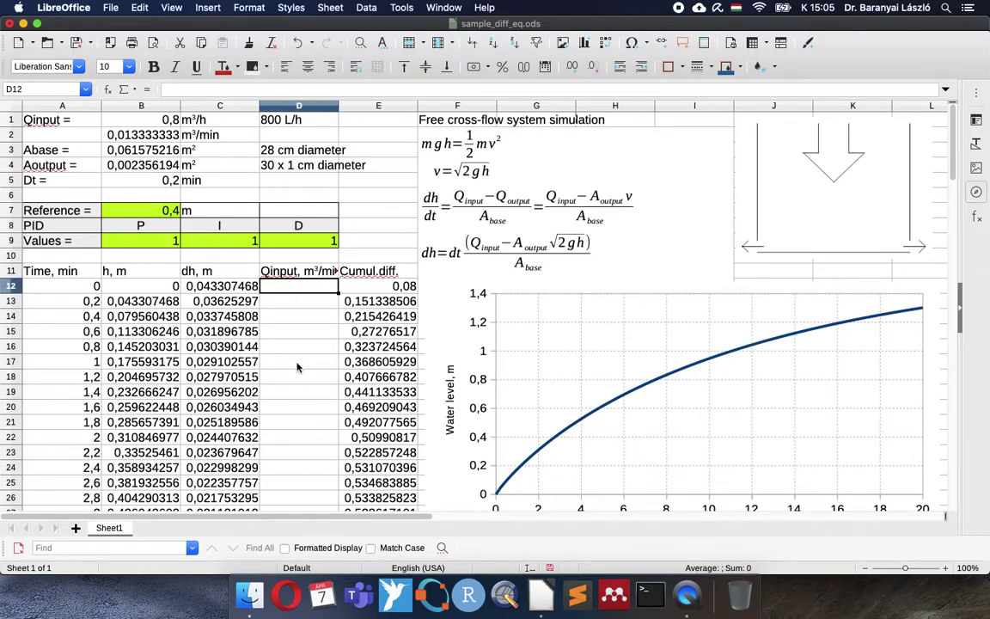
Step: Enter the PI Qinput formula =pidP*(Ref-B12)+pidI*E11 in D12
{"action": "type", "text": "=pi"}
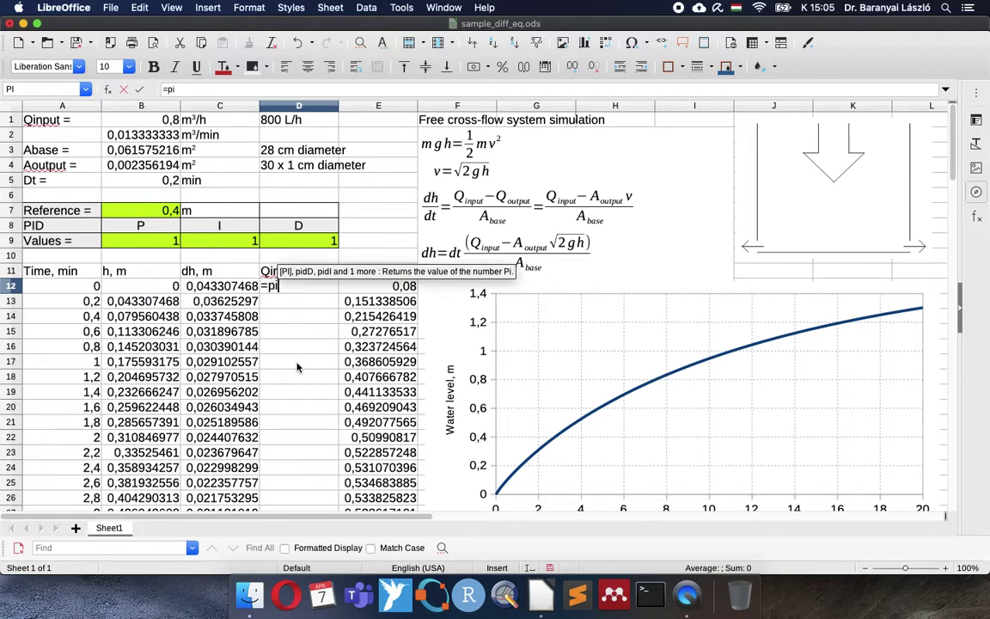
{"action": "type", "text": "dP"}
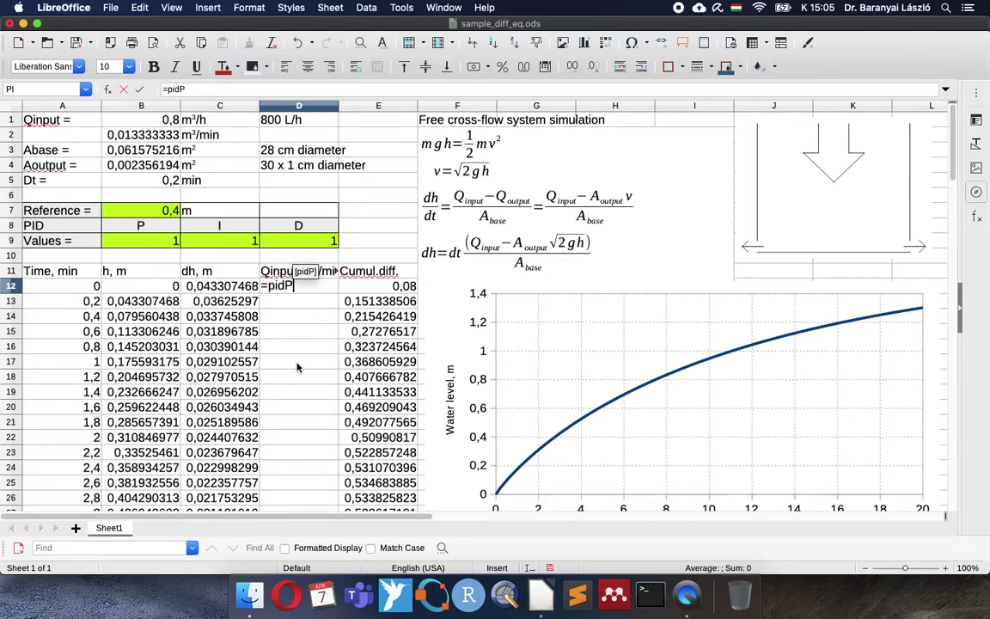
{"action": "type", "text": "*("}
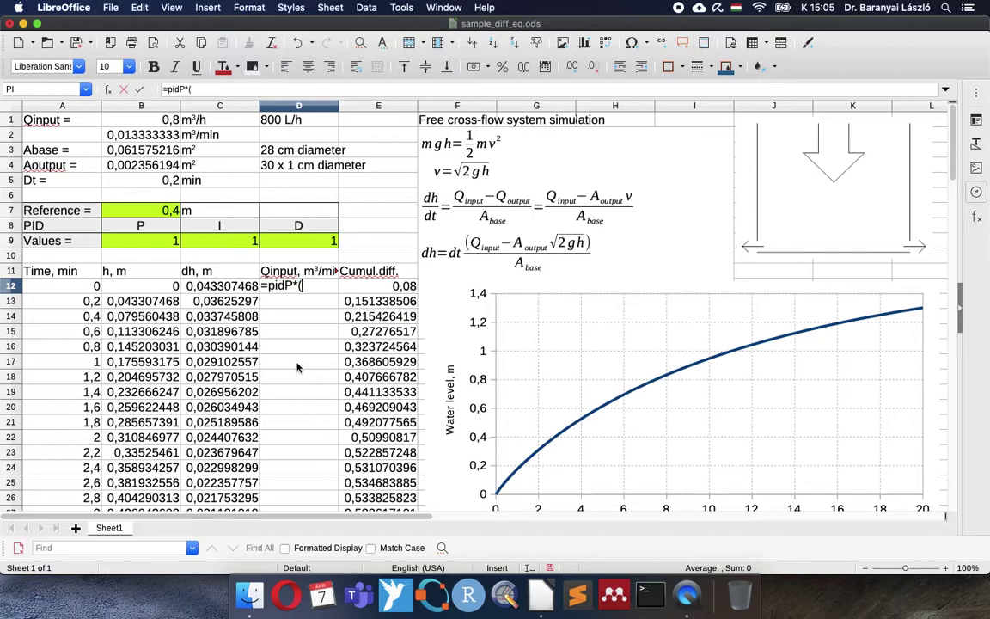
{"action": "type", "text": "Ref-"}
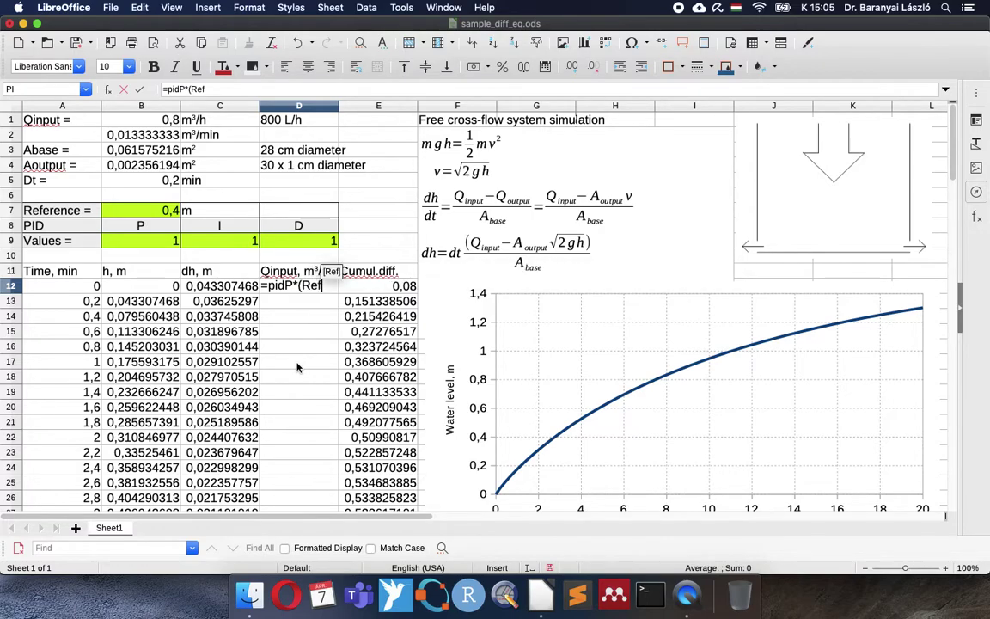
{"action": "left_click", "coordinate": [156, 291]}
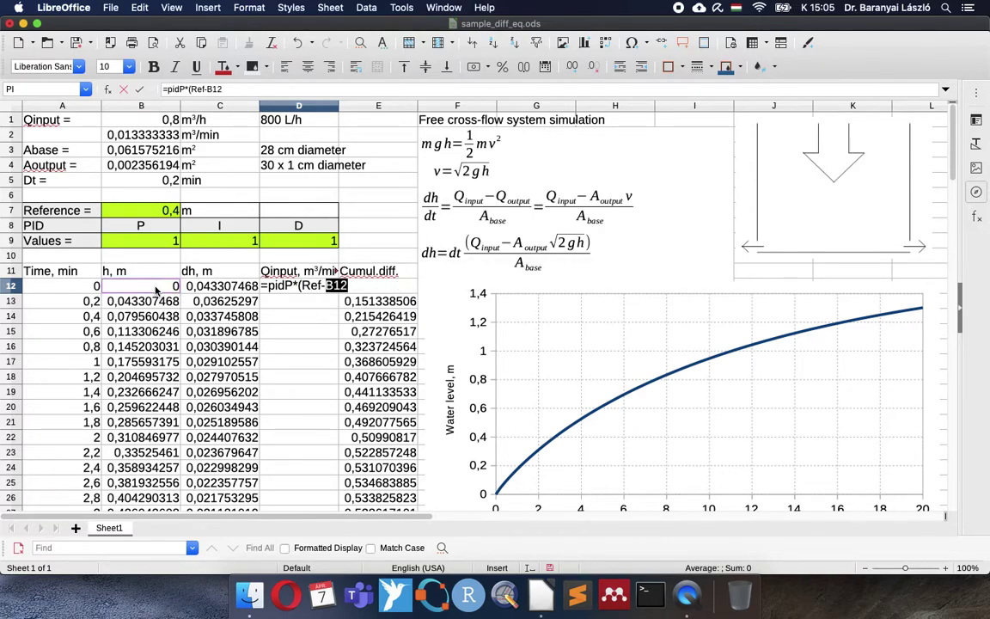
{"action": "type", "text": ")+pidI"}
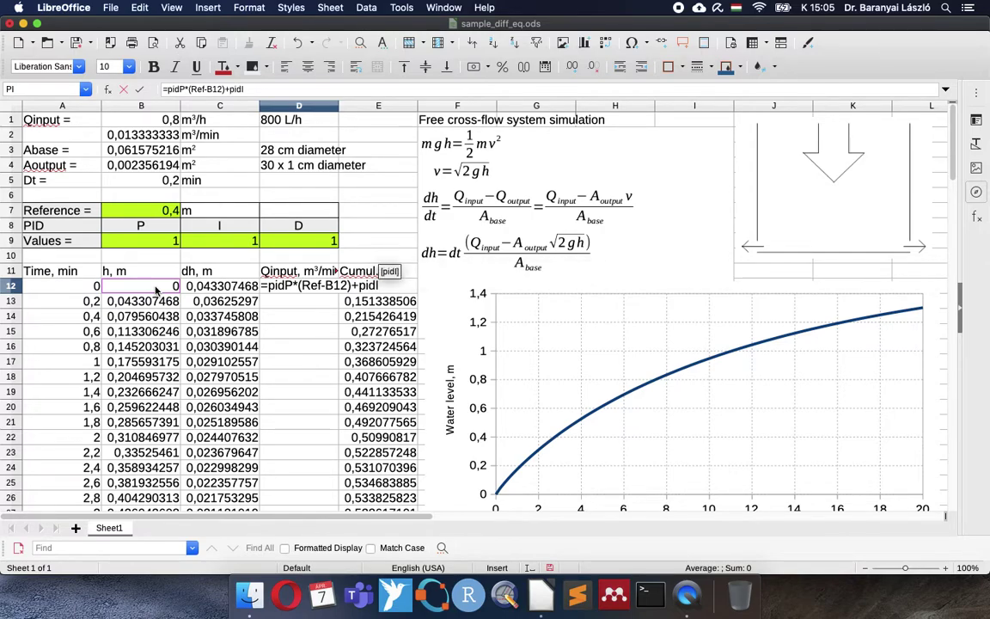
{"action": "type", "text": "*"}
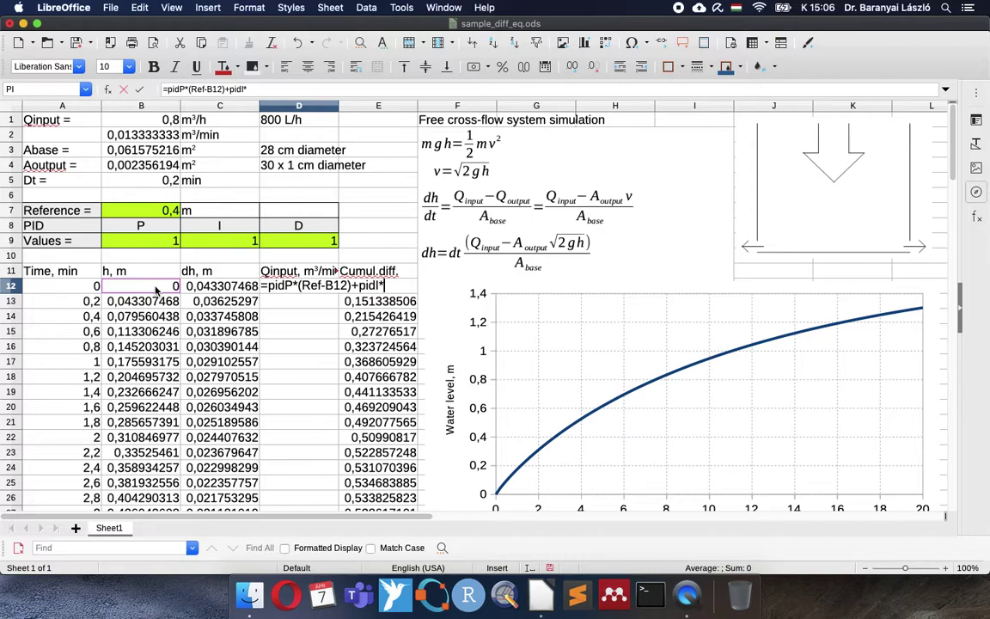
{"action": "left_click", "coordinate": [405, 286]}
{"action": "key", "text": "Return"}
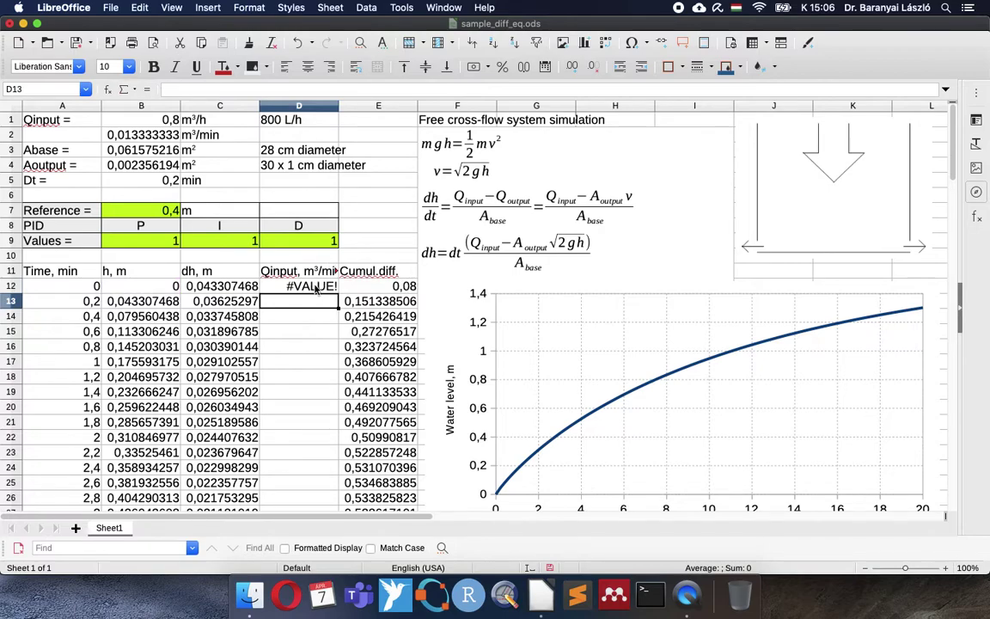
Step: Correct D12's E11 reference to E12 so Qinput returns 0,48
{"action": "left_click", "coordinate": [317, 289]}
{"action": "double_click", "coordinate": [316, 289]}
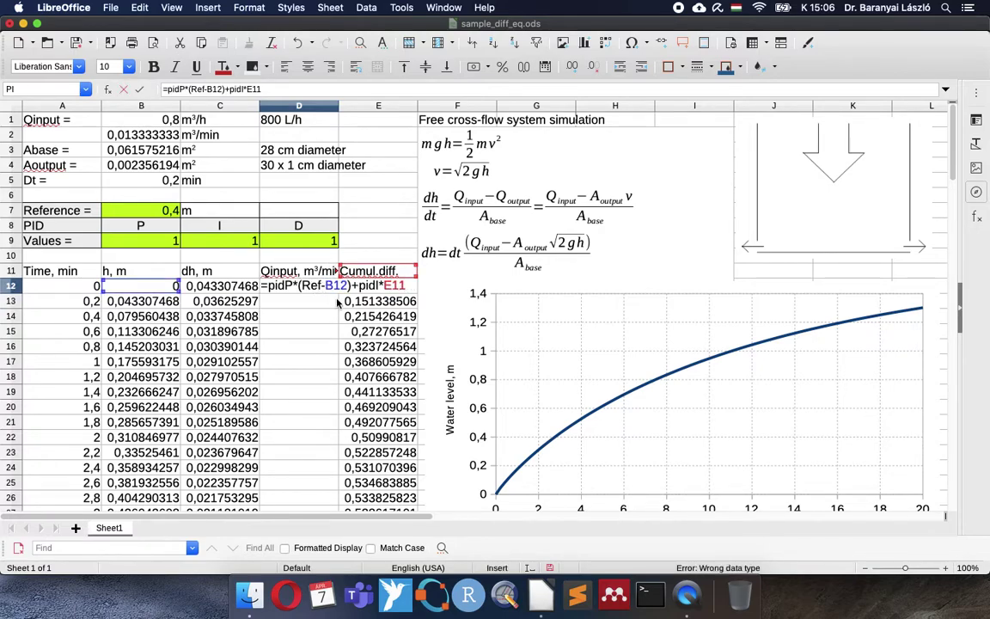
{"action": "key", "text": "Right"}
{"action": "key", "text": "Right"}
{"action": "key", "text": "Right"}
{"action": "key", "text": "Right"}
{"action": "key", "text": "Right"}
{"action": "key", "text": "Right"}
{"action": "key", "text": "Right"}
{"action": "key", "text": "Right"}
{"action": "key", "text": "Right"}
{"action": "key", "text": "Right"}
{"action": "key", "text": "Right"}
{"action": "key", "text": "Right"}
{"action": "key", "text": "Right"}
{"action": "key", "text": "Right"}
{"action": "key", "text": "Right"}
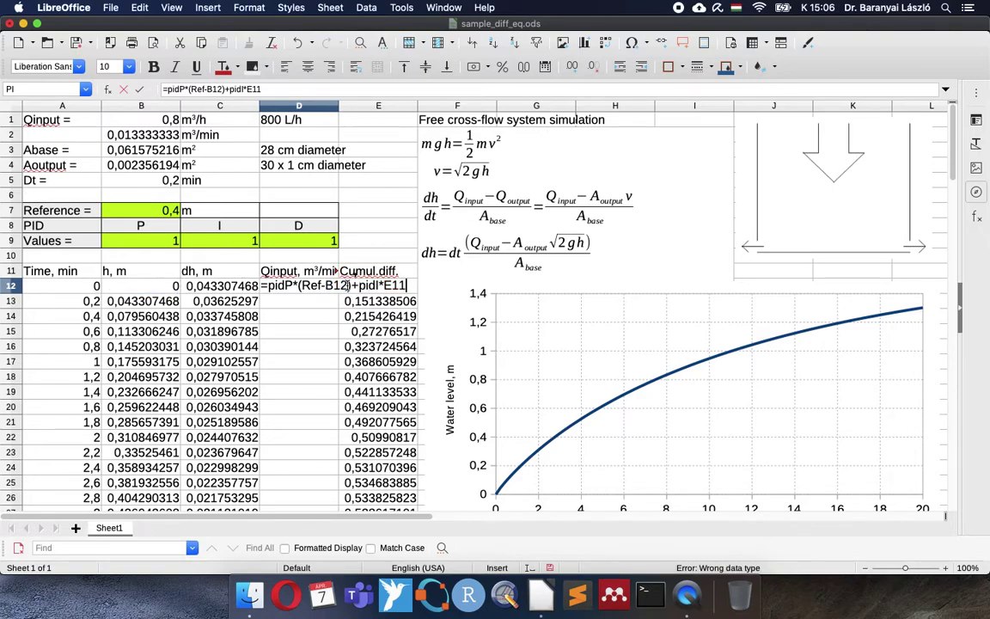
{"action": "key", "text": "BackSpace"}
{"action": "type", "text": "2"}
{"action": "key", "text": "Return"}
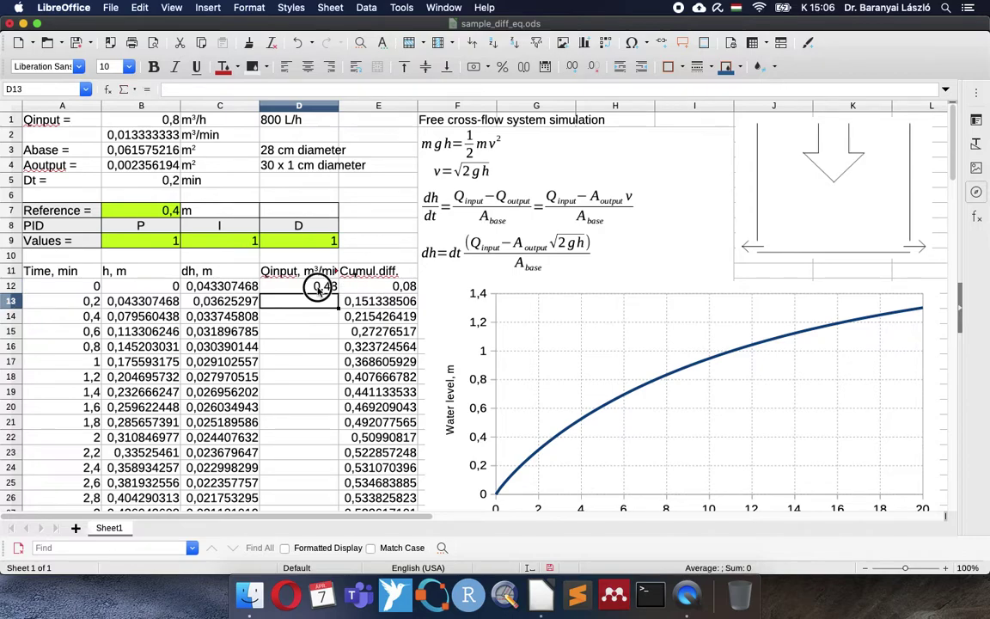
{"action": "double_click", "coordinate": [318, 287]}
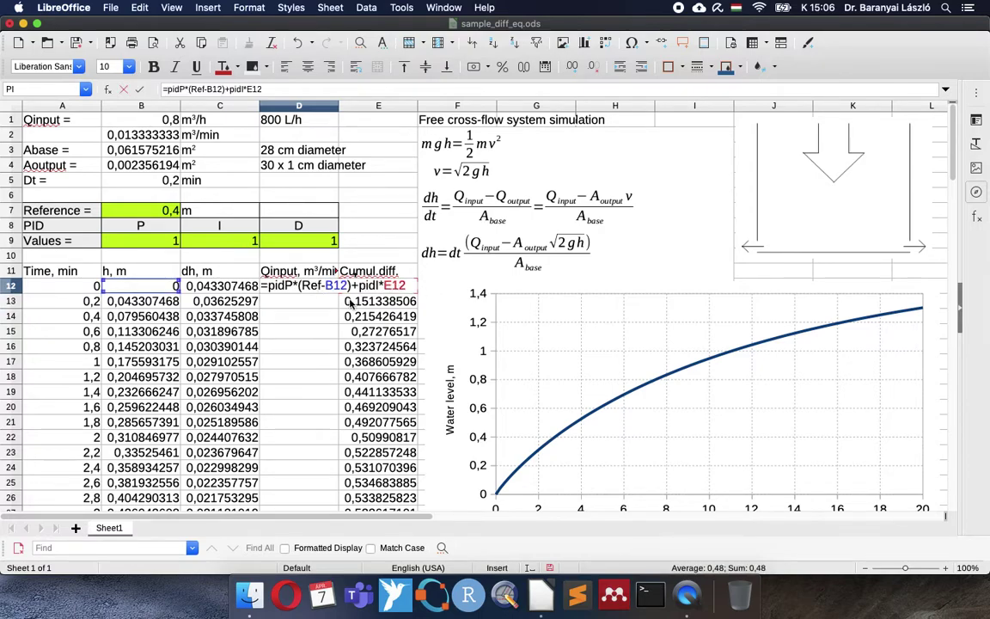
{"action": "key", "text": "Escape"}
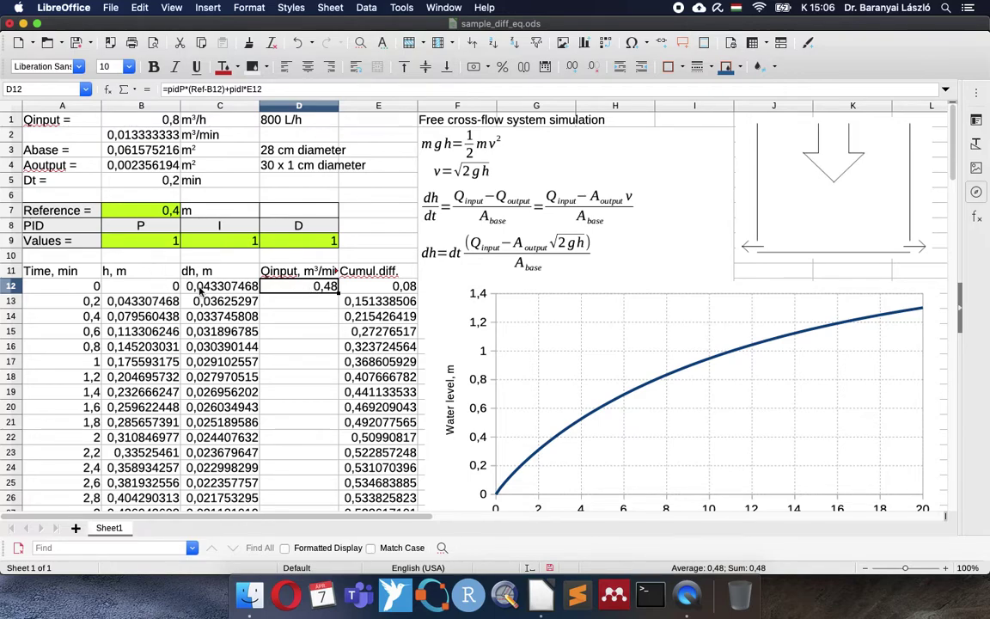
Step: Paste the Qinput formula into D13 and append +pidD*(B13-B12)/dt, giving 0,724568377
{"action": "left_click", "coordinate": [293, 302]}
{"action": "key", "text": "ctrl+v"}
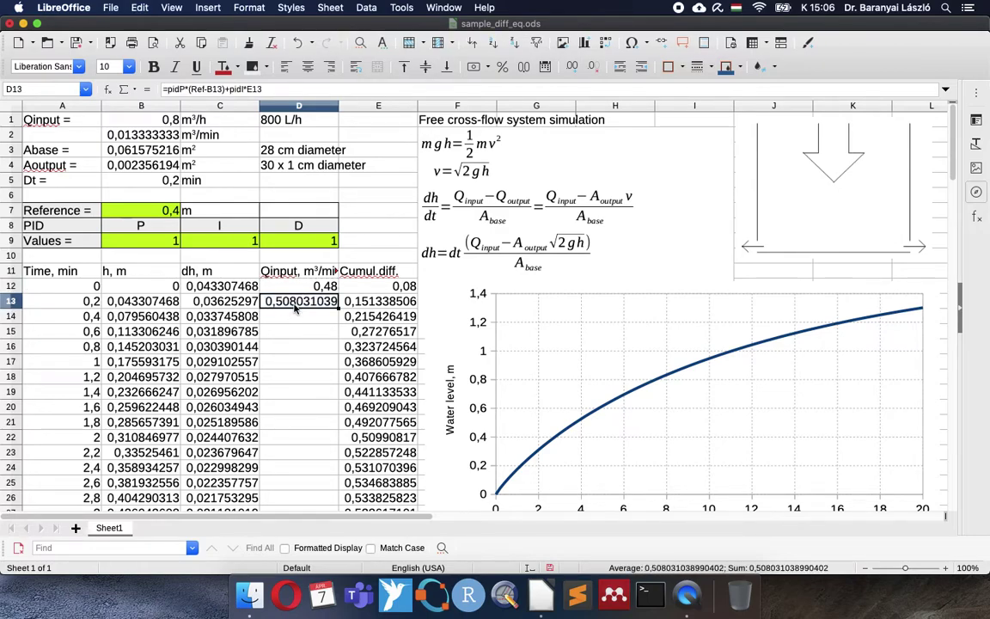
{"action": "double_click", "coordinate": [293, 303]}
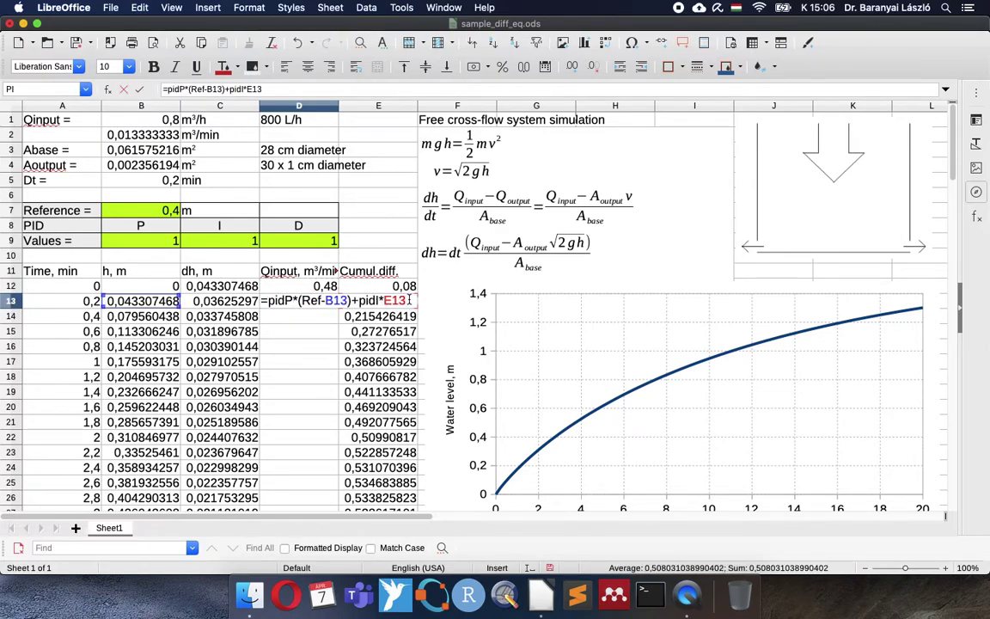
{"action": "type", "text": "+pid"}
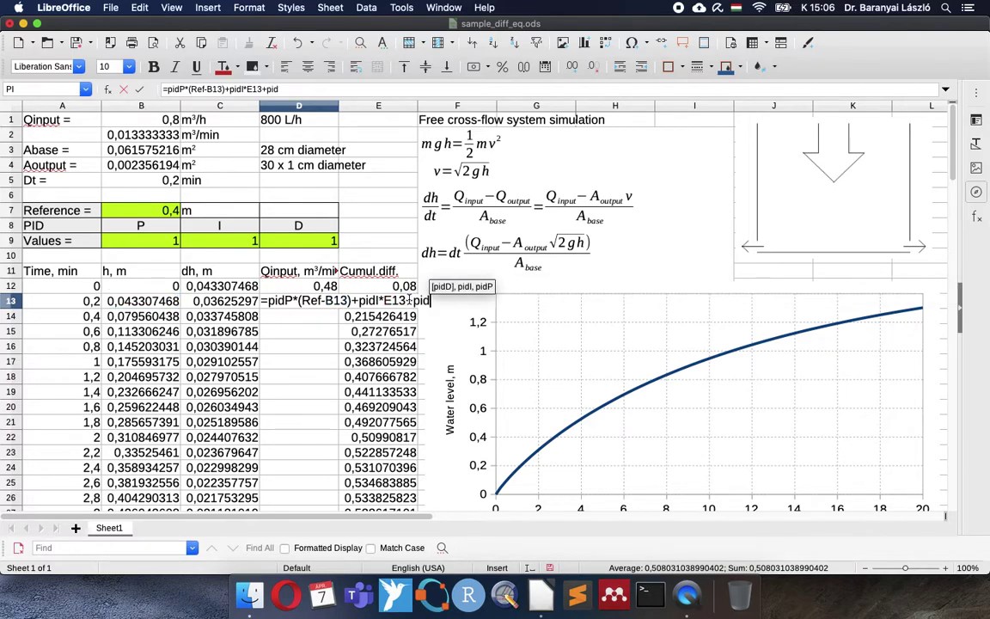
{"action": "type", "text": "D*"}
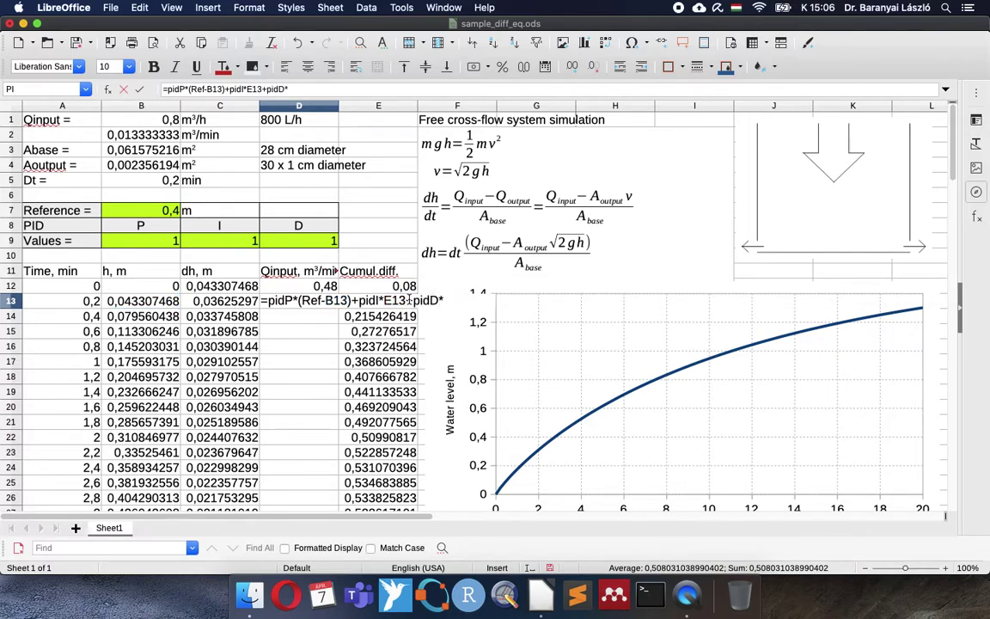
{"action": "type", "text": "("}
{"action": "left_click", "coordinate": [133, 301]}
{"action": "type", "text": "-"}
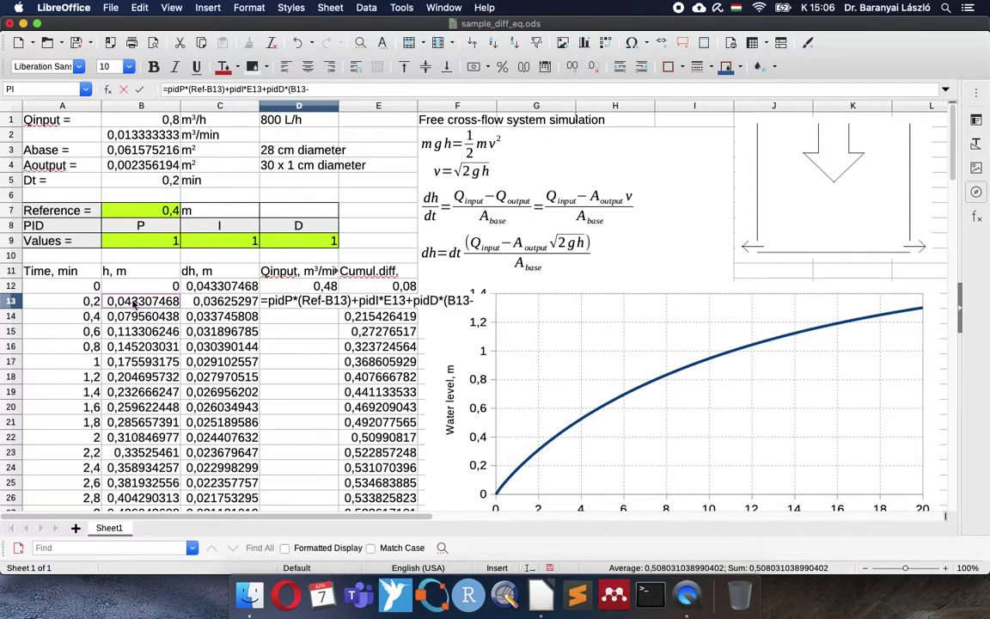
{"action": "left_click", "coordinate": [133, 289]}
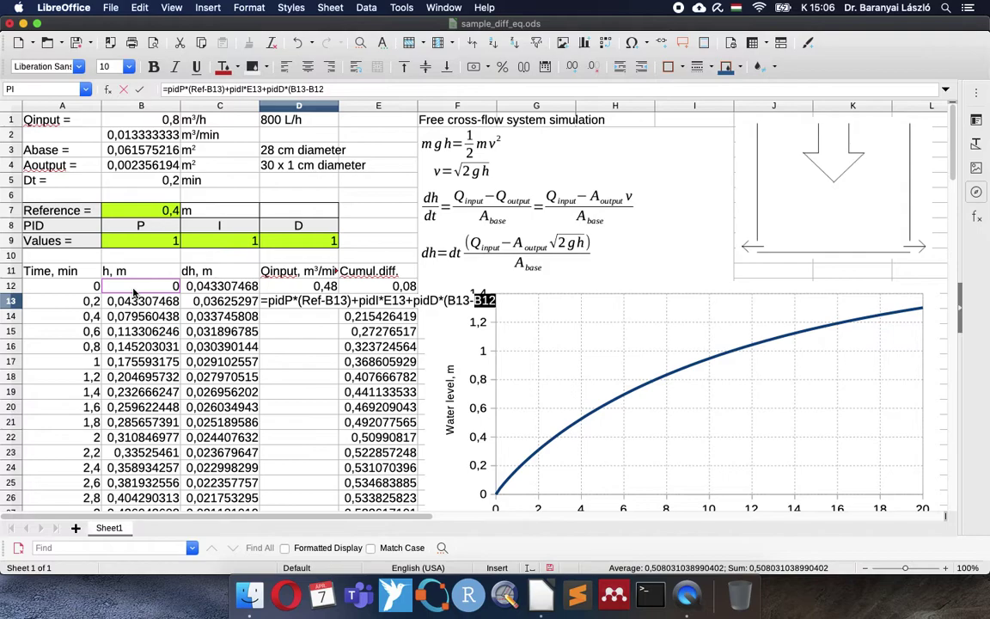
{"action": "type", "text": ")/dt"}
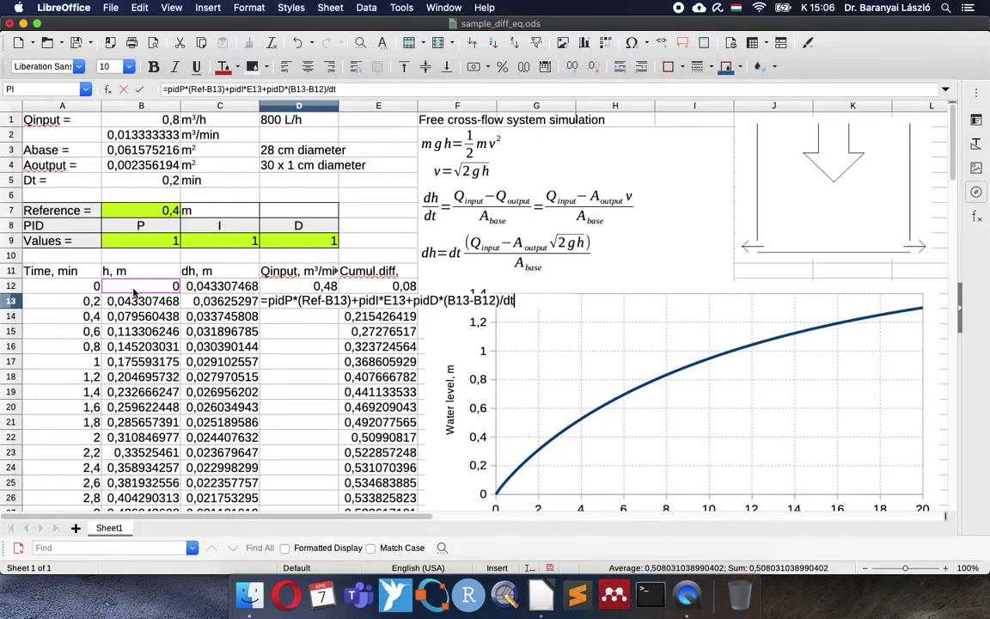
{"action": "key", "text": "Return"}
{"action": "key", "text": "Up"}
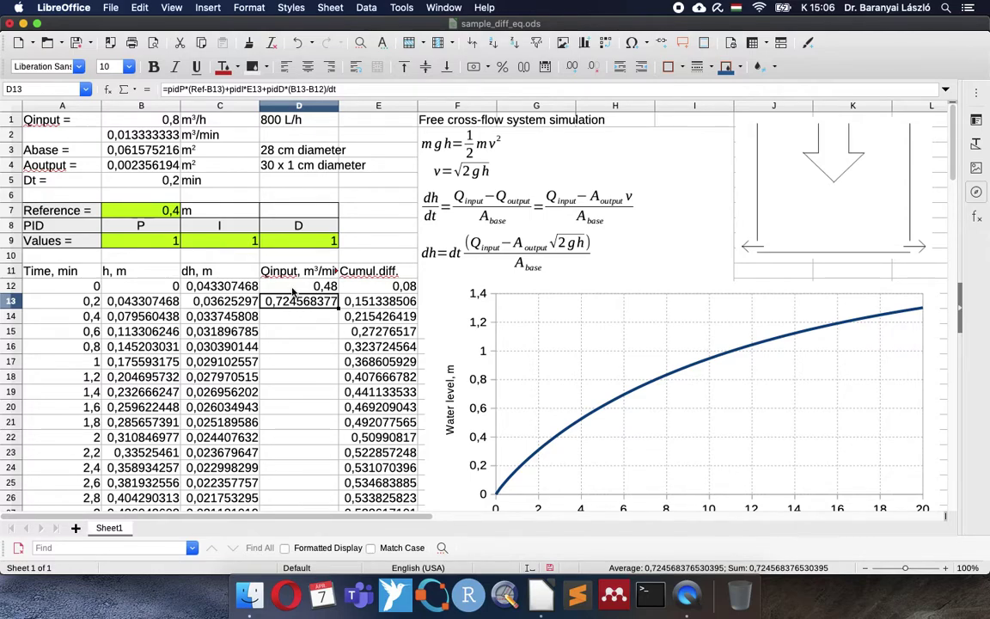
{"action": "left_click", "coordinate": [138, 137]}
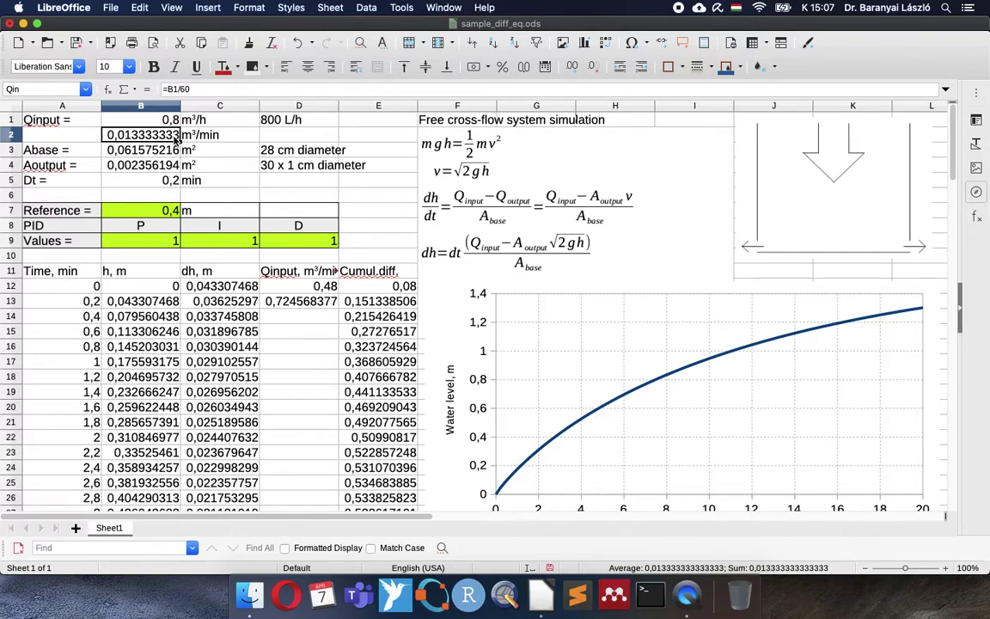
Step: Wrap D12's Qinput formula in MAX(0;…) so it never goes below zero
{"action": "left_click", "coordinate": [315, 290]}
{"action": "double_click", "coordinate": [312, 286]}
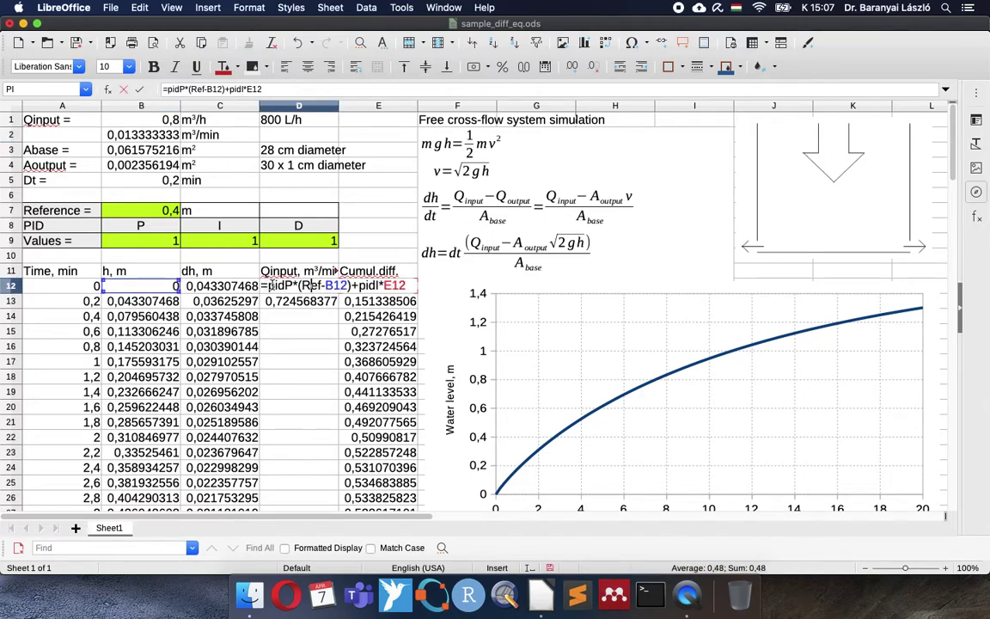
{"action": "type", "text": "max("}
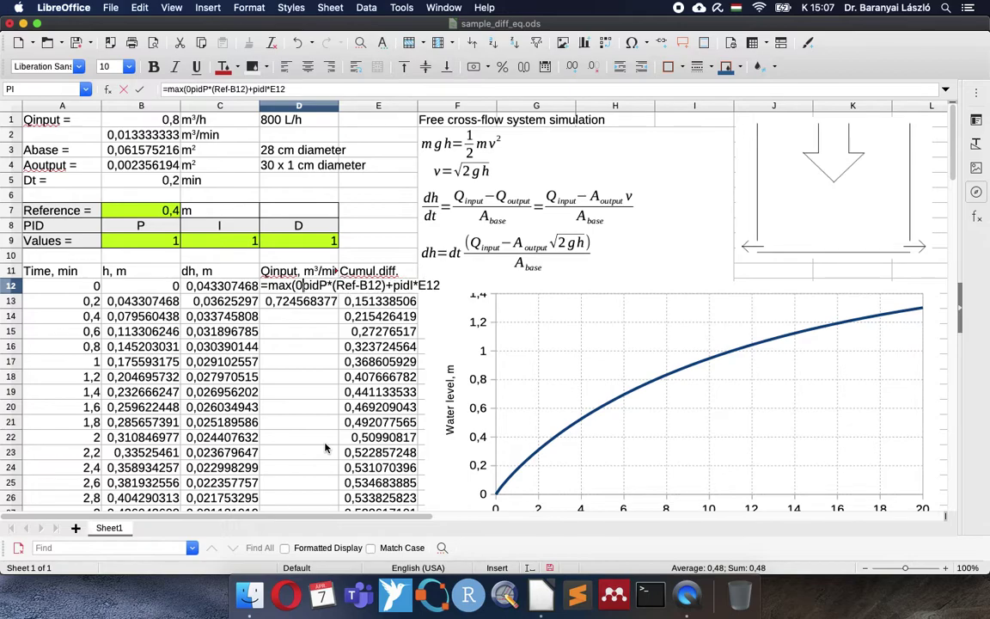
{"action": "type", "text": "0;"}
{"action": "key", "text": "Right"}
{"action": "key", "text": "Right"}
{"action": "key", "text": "Right"}
{"action": "key", "text": "Right"}
{"action": "key", "text": "Right"}
{"action": "key", "text": "Right"}
{"action": "key", "text": "Right"}
{"action": "key", "text": "Right"}
{"action": "key", "text": "Right"}
{"action": "key", "text": "Right"}
{"action": "key", "text": "Right"}
{"action": "key", "text": "Right"}
{"action": "key", "text": "Right"}
{"action": "key", "text": "Right"}
{"action": "key", "text": "Right"}
{"action": "key", "text": "Right"}
{"action": "key", "text": "Right"}
{"action": "key", "text": "Right"}
{"action": "key", "text": "Right"}
{"action": "key", "text": "Right"}
{"action": "type", "text": ")"}
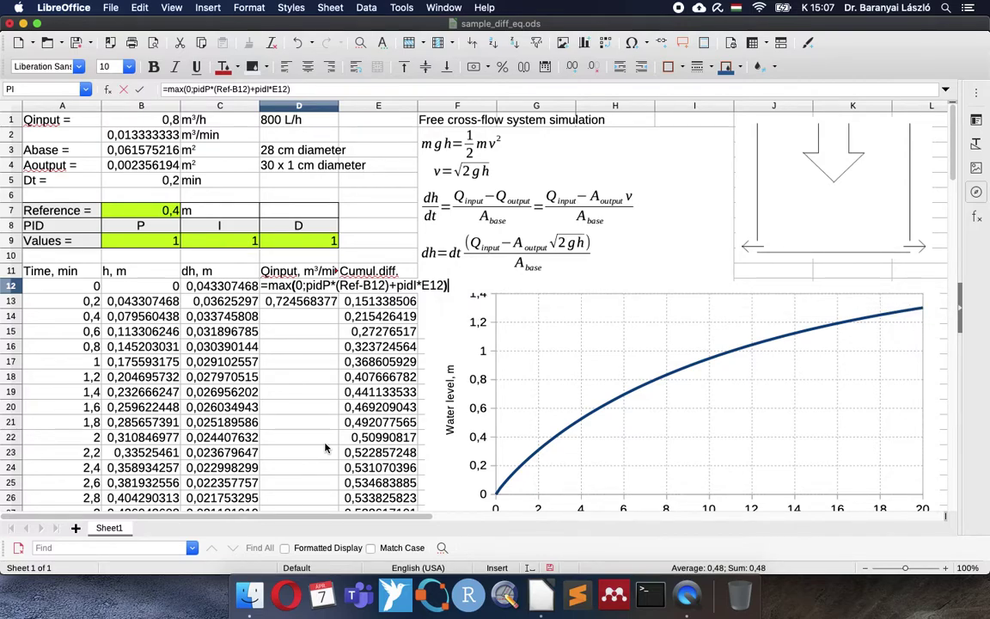
{"action": "key", "text": "Return"}
Step: Cap D12 with MIN(Qin;…) and check that it shows 0,013333333
{"action": "left_click", "coordinate": [325, 288]}
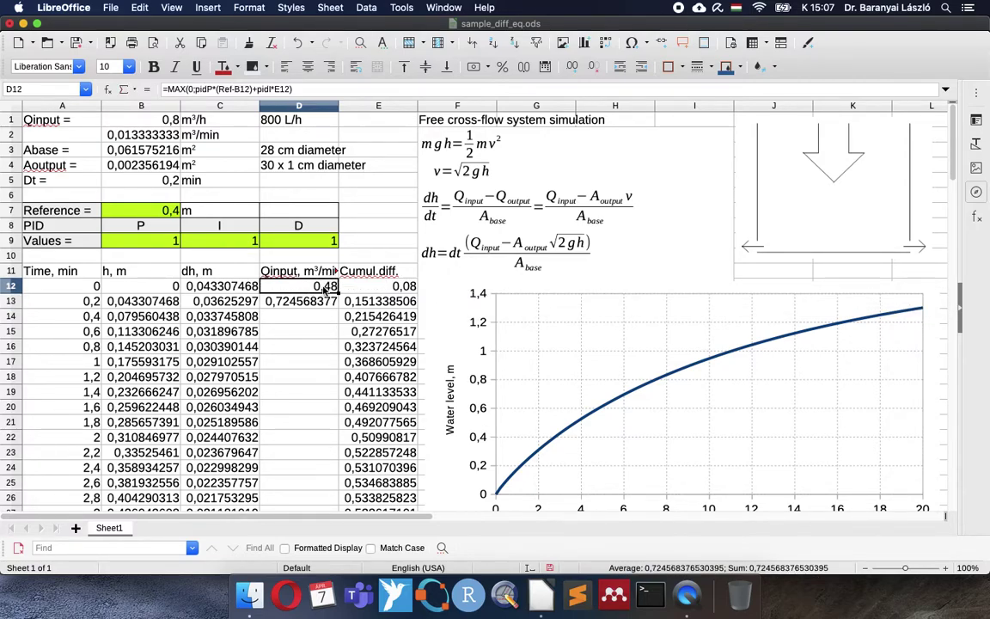
{"action": "double_click", "coordinate": [325, 288]}
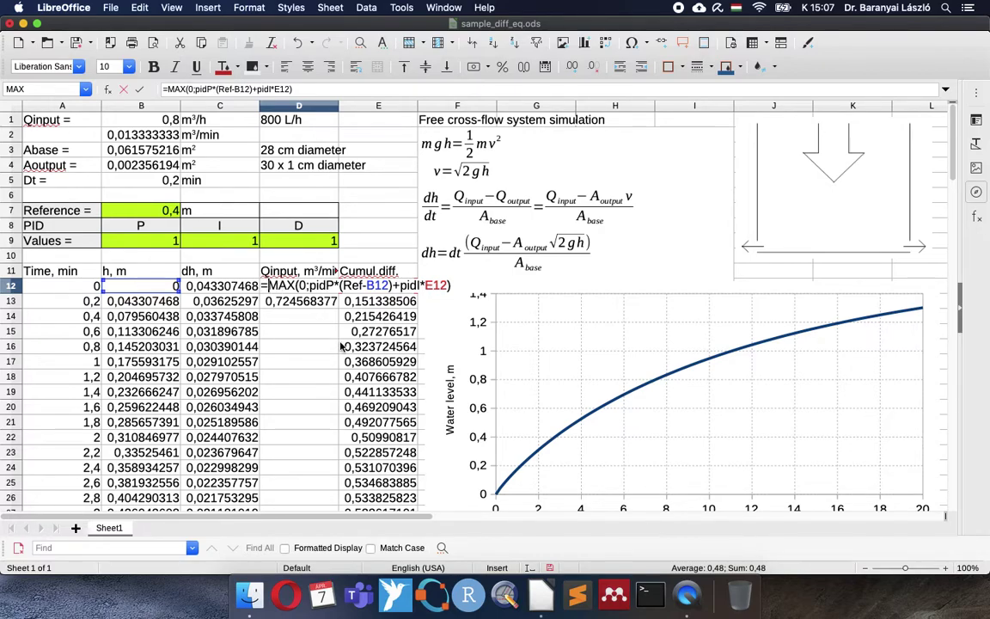
{"action": "type", "text": "min("}
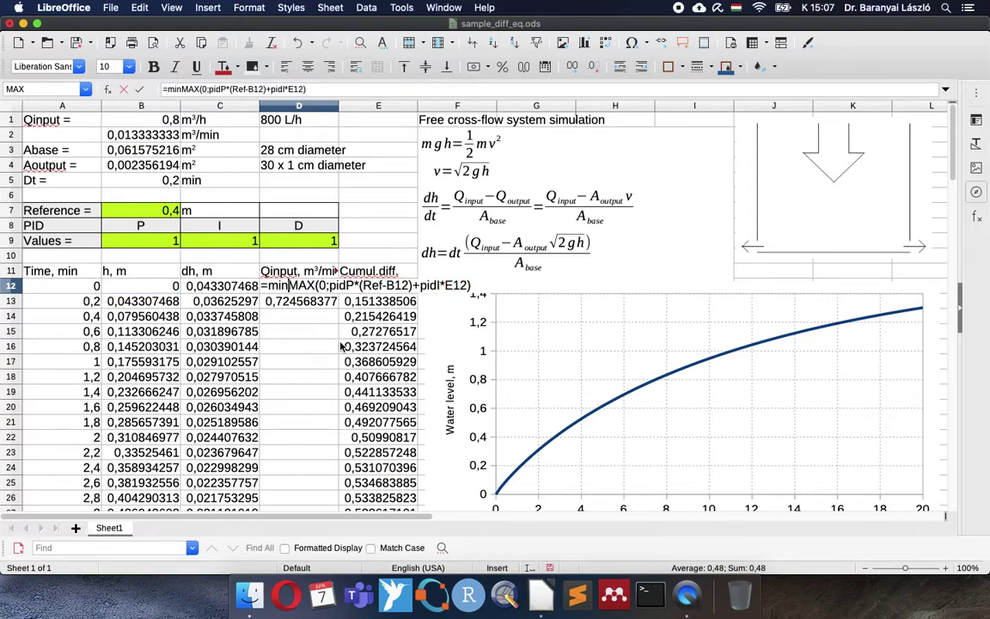
{"action": "type", "text": "Qin;"}
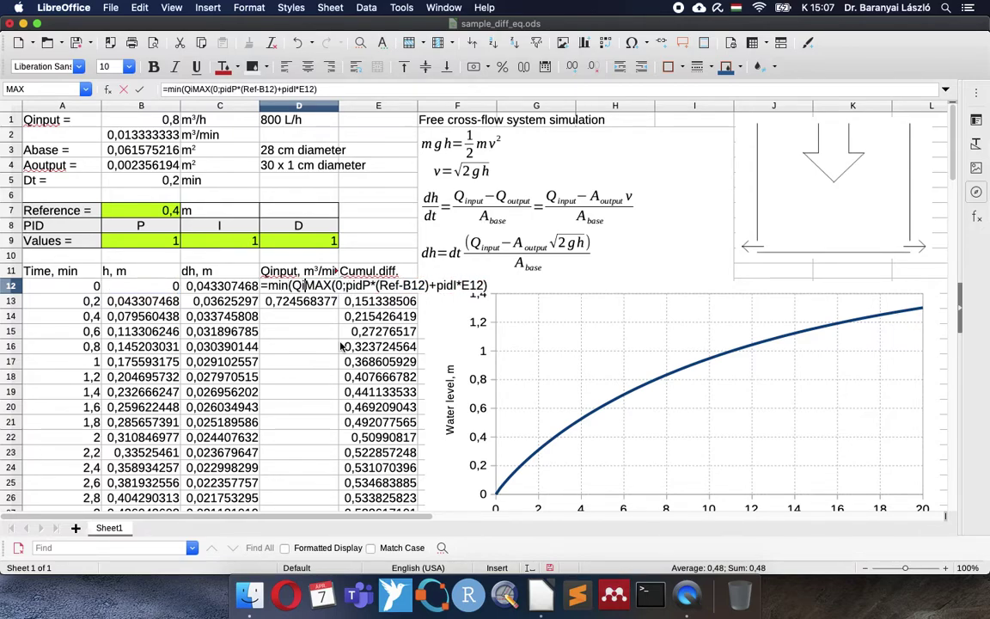
{"action": "key", "text": "Right"}
{"action": "key", "text": "Right"}
{"action": "key", "text": "Right"}
{"action": "key", "text": "Right"}
{"action": "key", "text": "Right"}
{"action": "key", "text": "Right"}
{"action": "key", "text": "Right"}
{"action": "key", "text": "Right"}
{"action": "key", "text": "Right"}
{"action": "key", "text": "Right"}
{"action": "key", "text": "Right"}
{"action": "key", "text": "Right"}
{"action": "key", "text": "Right"}
{"action": "key", "text": "Right"}
{"action": "key", "text": "Right"}
{"action": "key", "text": "Right"}
{"action": "key", "text": "Right"}
{"action": "key", "text": "Right"}
{"action": "key", "text": "Right"}
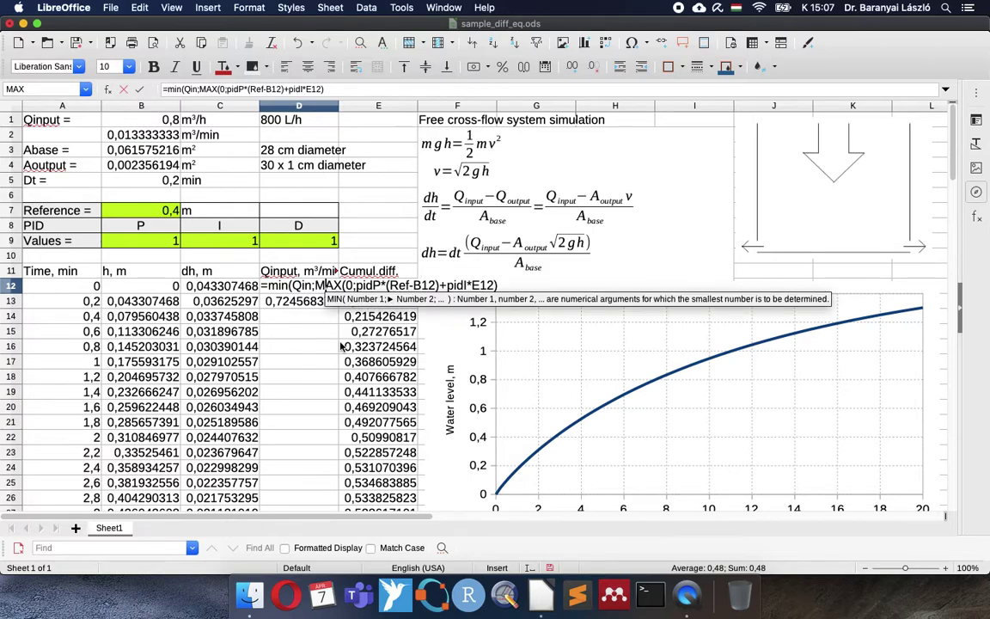
{"action": "key", "text": "Right"}
{"action": "key", "text": "Right"}
{"action": "key", "text": "Right"}
{"action": "key", "text": "Right"}
{"action": "key", "text": "Right"}
{"action": "key", "text": "Right"}
{"action": "key", "text": "Right"}
{"action": "key", "text": "Right"}
{"action": "key", "text": "Right"}
{"action": "key", "text": "Right"}
{"action": "key", "text": "Right"}
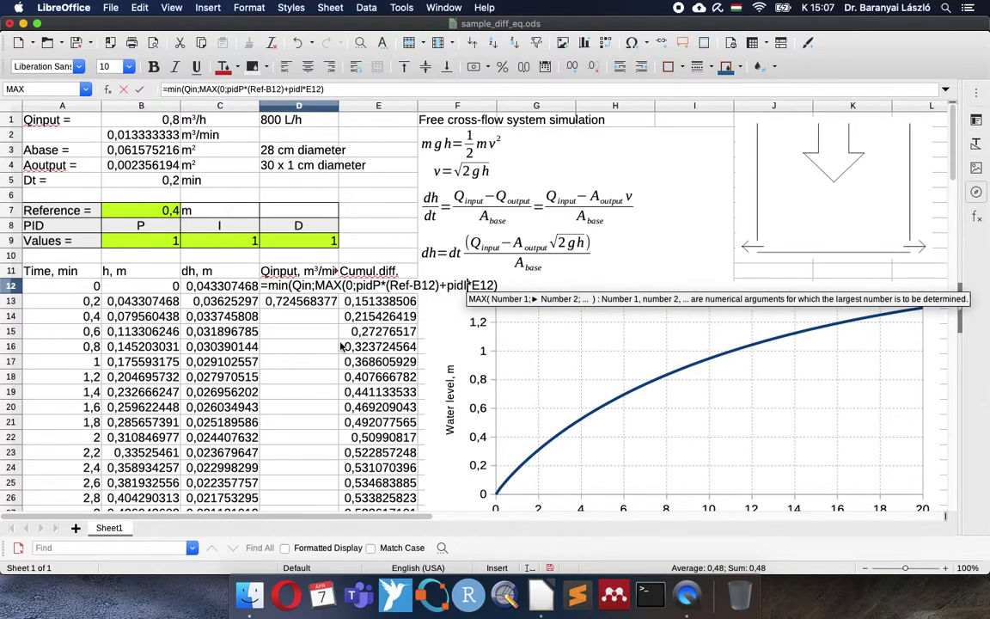
{"action": "type", "text": ")"}
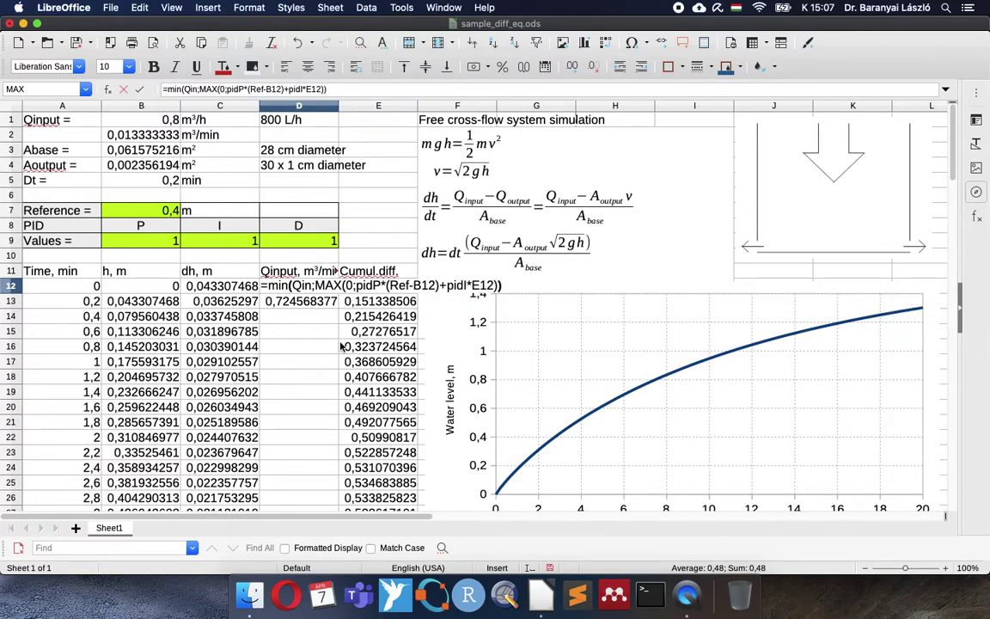
{"action": "key", "text": "Return"}
{"action": "key", "text": "Up"}
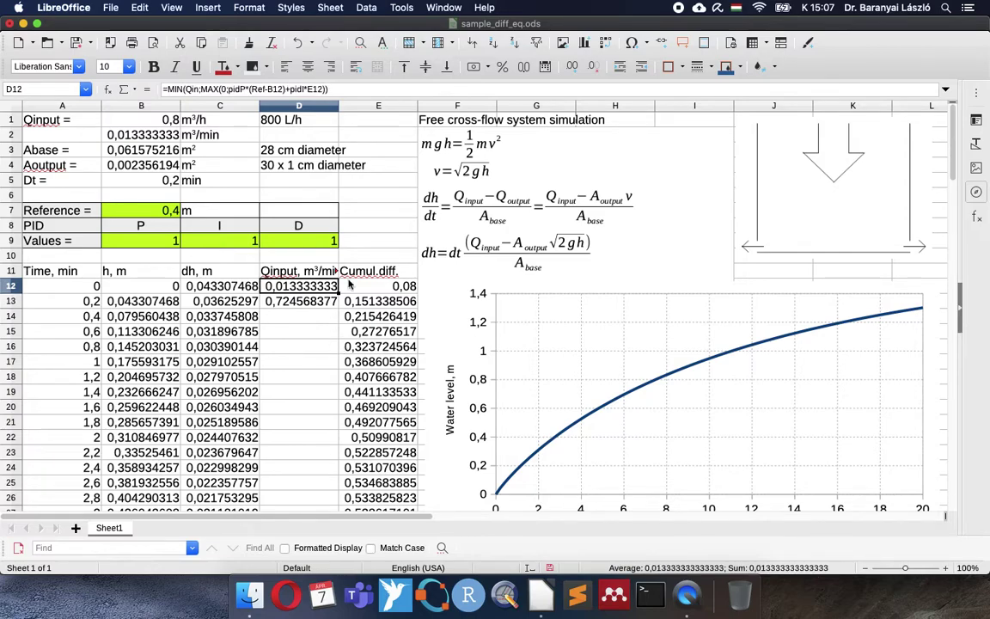
{"action": "double_click", "coordinate": [333, 289]}
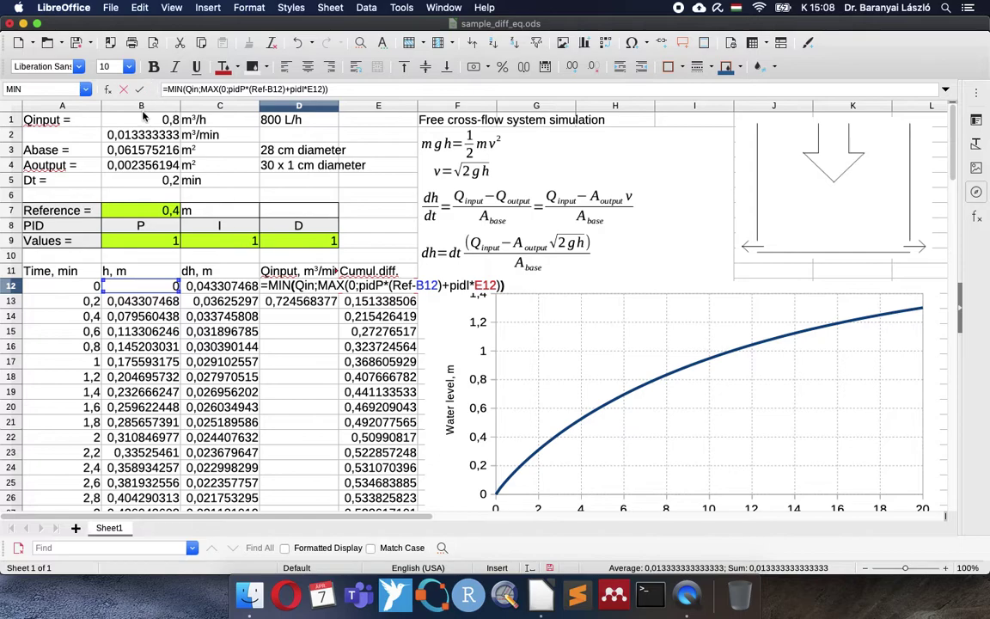
Step: Wrap D13's PID formula in MAX(0;…) to clamp it at zero
{"action": "key", "text": "Return"}
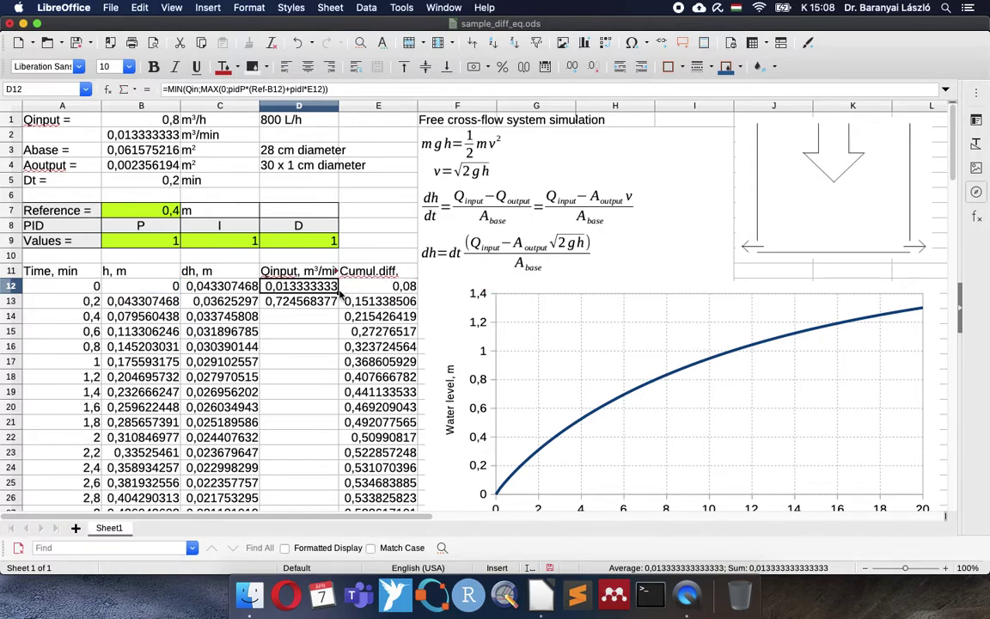
{"action": "double_click", "coordinate": [279, 300]}
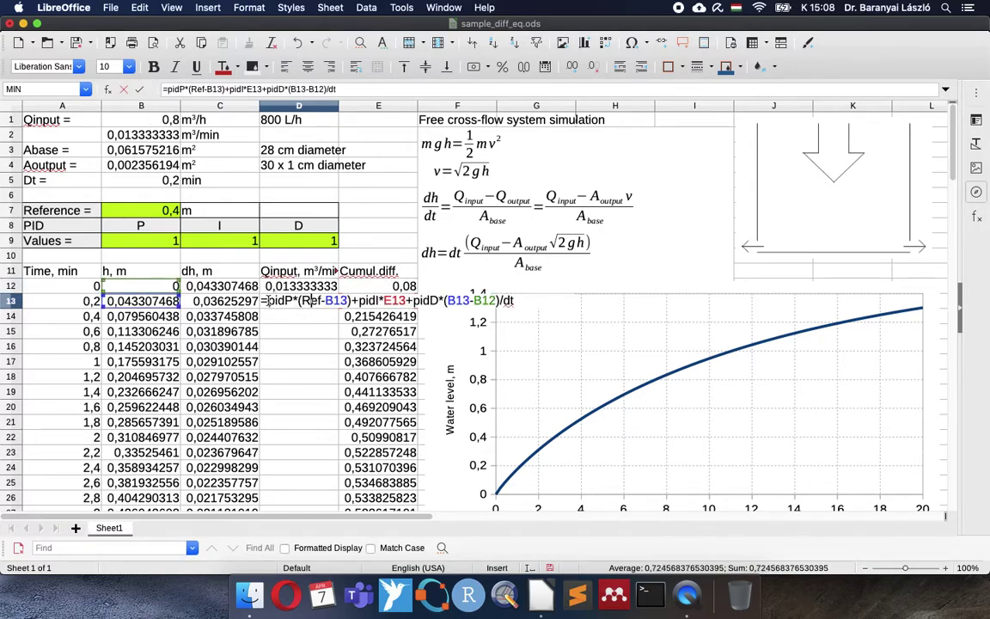
{"action": "type", "text": "max("}
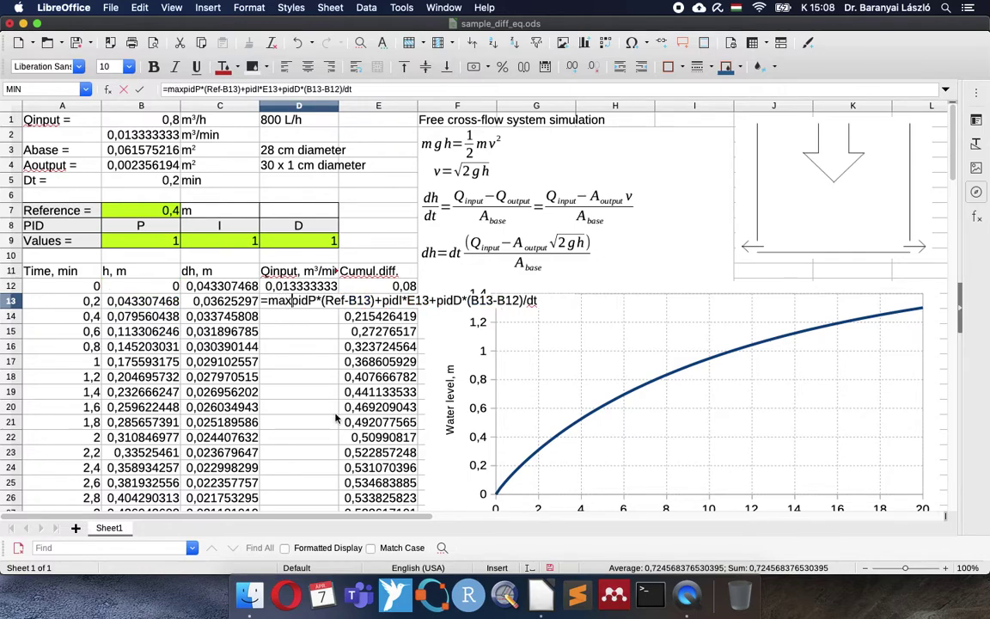
{"action": "type", "text": "0;"}
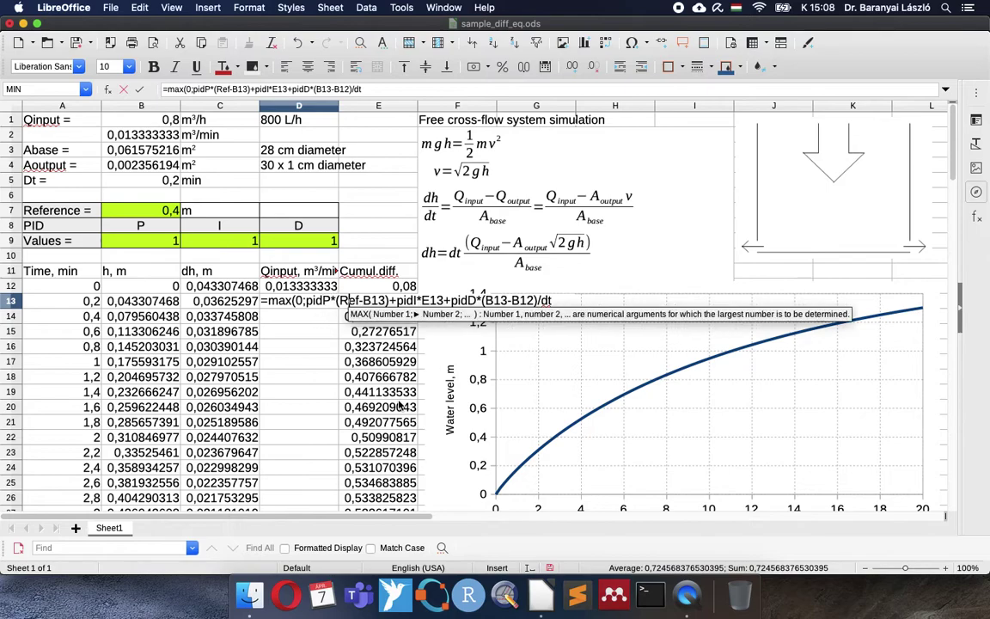
{"action": "key", "text": "Right"}
{"action": "key", "text": "Right"}
{"action": "key", "text": "Right"}
{"action": "key", "text": "Right"}
{"action": "key", "text": "Right"}
{"action": "key", "text": "Right"}
{"action": "key", "text": "Right"}
{"action": "key", "text": "Right"}
{"action": "key", "text": "Right"}
{"action": "key", "text": "Right"}
{"action": "key", "text": "Right"}
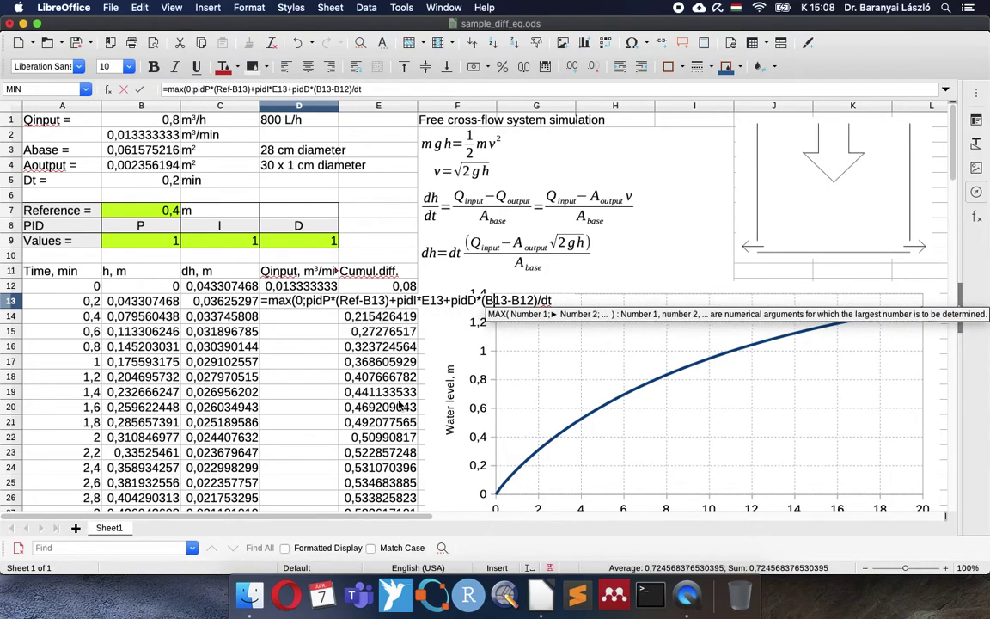
{"action": "type", "text": ")"}
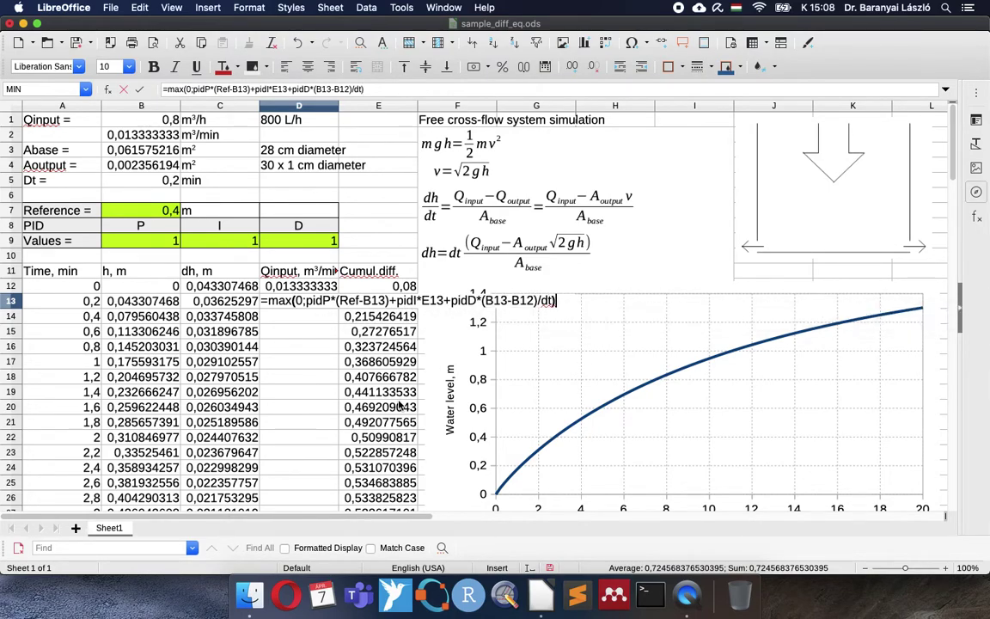
{"action": "key", "text": "Return"}
Step: Cap D13 at Qin, giving =MIN(Qin;MAX(0;pidP*(Ref-B13)+pidI*E13+pidD*(B13-B12)/dt))
{"action": "key", "text": "Up"}
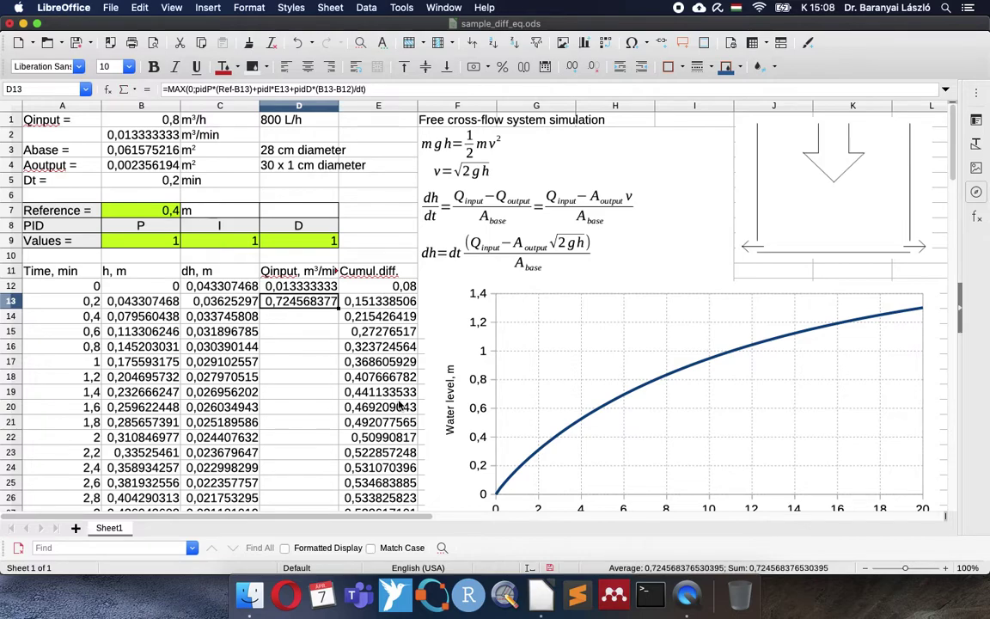
{"action": "double_click", "coordinate": [275, 301]}
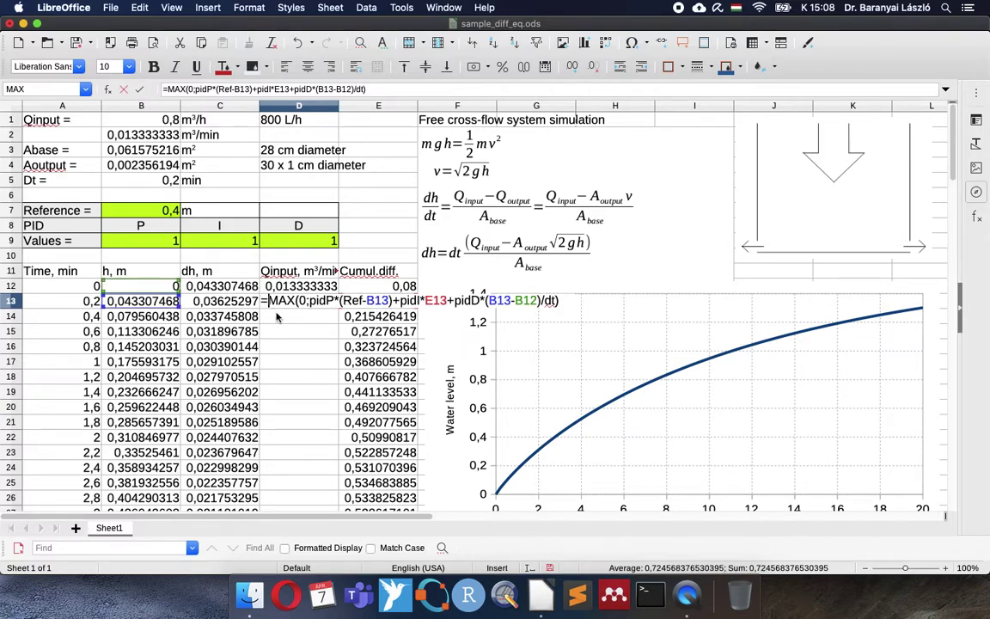
{"action": "type", "text": "min("}
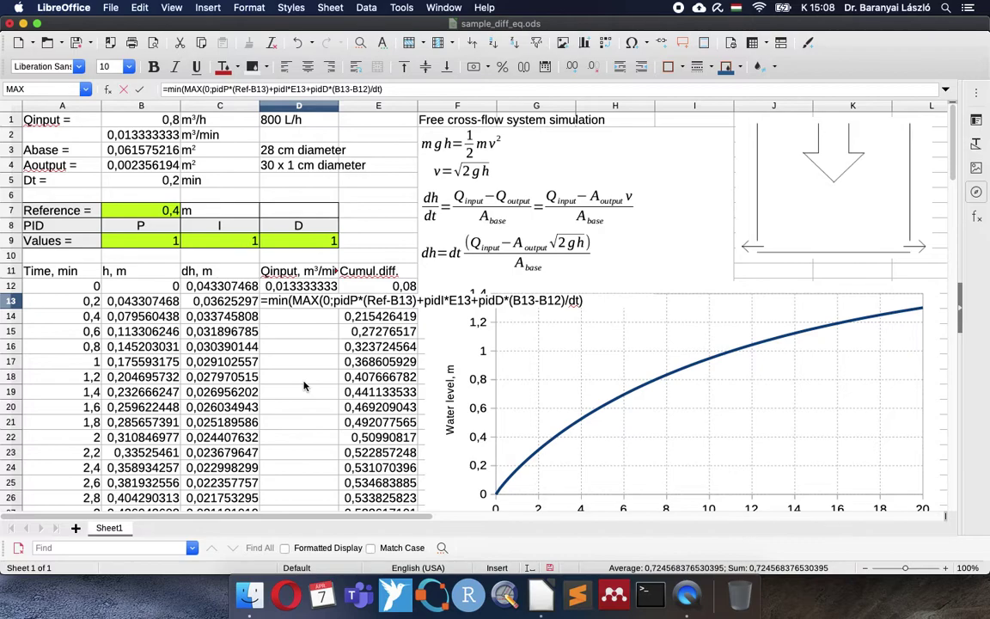
{"action": "type", "text": "Qin;"}
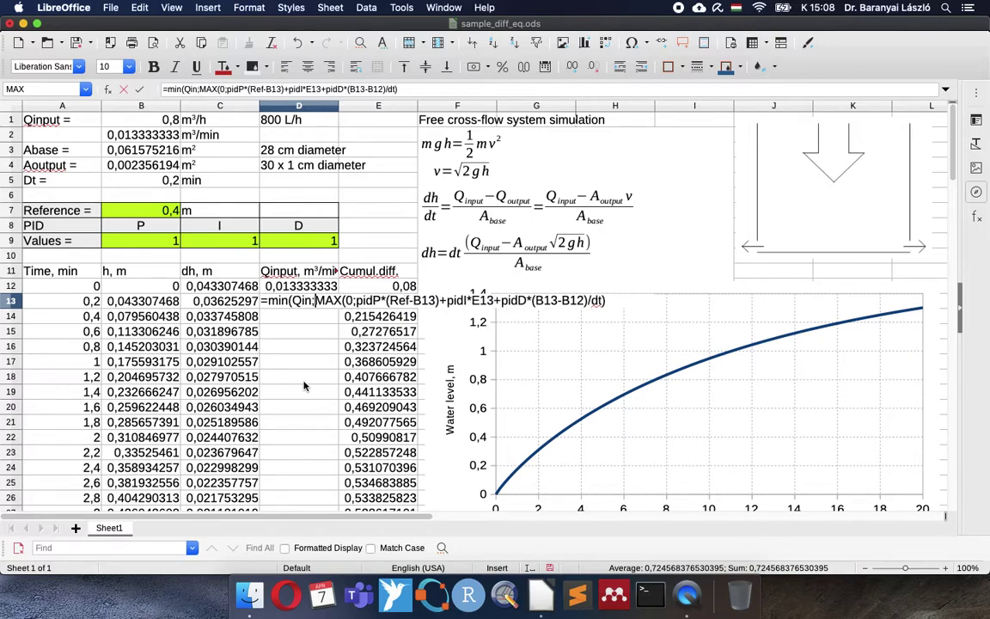
{"action": "key", "text": "Right"}
{"action": "key", "text": "Right"}
{"action": "key", "text": "Right"}
{"action": "key", "text": "Right"}
{"action": "key", "text": "Right"}
{"action": "key", "text": "Right"}
{"action": "key", "text": "Right"}
{"action": "key", "text": "Right"}
{"action": "key", "text": "Right"}
{"action": "key", "text": "Right"}
{"action": "key", "text": "Right"}
{"action": "key", "text": "Right"}
{"action": "key", "text": "Right"}
{"action": "key", "text": "Right"}
{"action": "key", "text": "Right"}
{"action": "key", "text": "Right"}
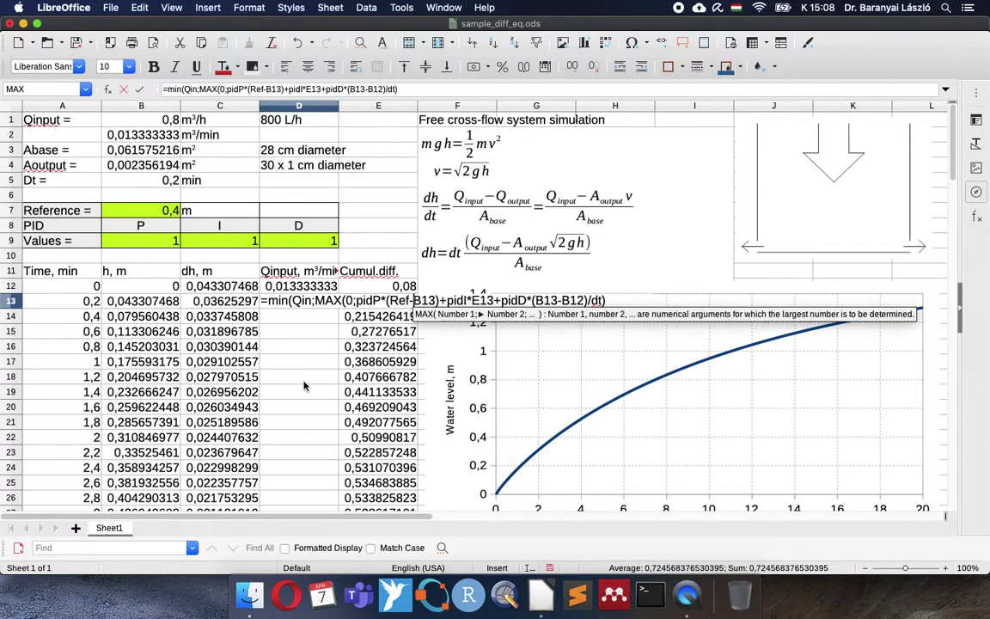
{"action": "key", "text": "Right"}
{"action": "key", "text": "Right"}
{"action": "key", "text": "Right"}
{"action": "key", "text": "Right"}
{"action": "key", "text": "Right"}
{"action": "key", "text": "Right"}
{"action": "key", "text": "Right"}
{"action": "key", "text": "Right"}
{"action": "key", "text": "Right"}
{"action": "key", "text": "Right"}
{"action": "key", "text": "Right"}
{"action": "key", "text": "Right"}
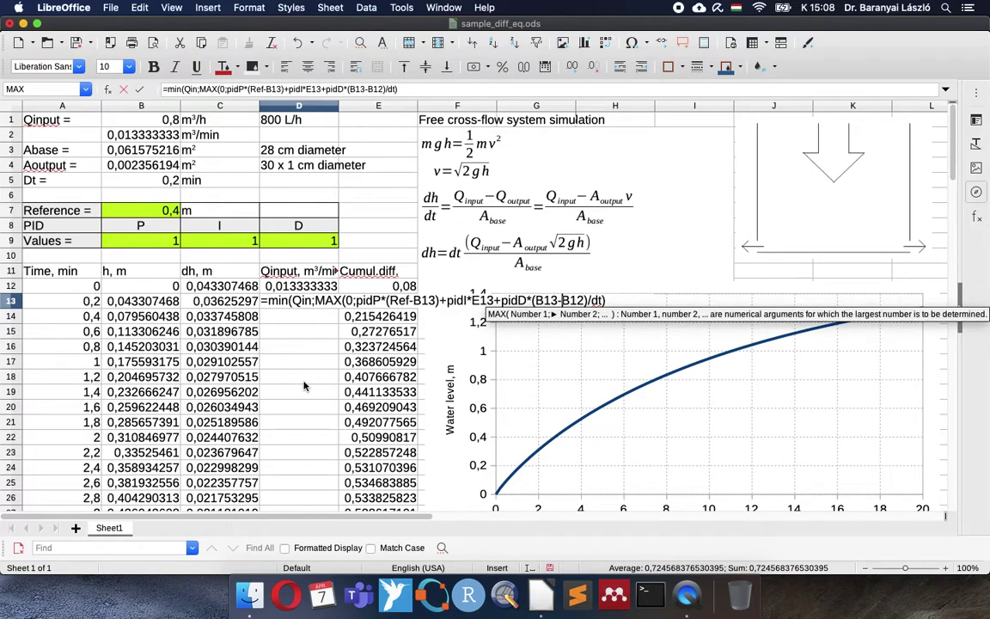
{"action": "key", "text": "Right"}
{"action": "key", "text": "Right"}
{"action": "type", "text": ")"}
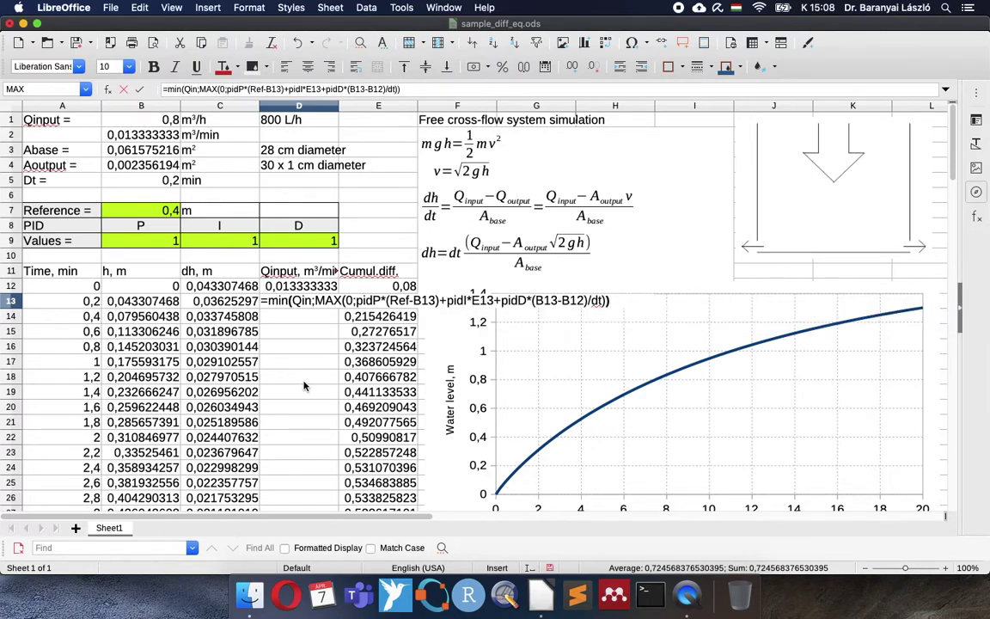
{"action": "key", "text": "Return"}
Step: Check D13's formula and fill it down the Qinput column to D112
{"action": "double_click", "coordinate": [303, 301]}
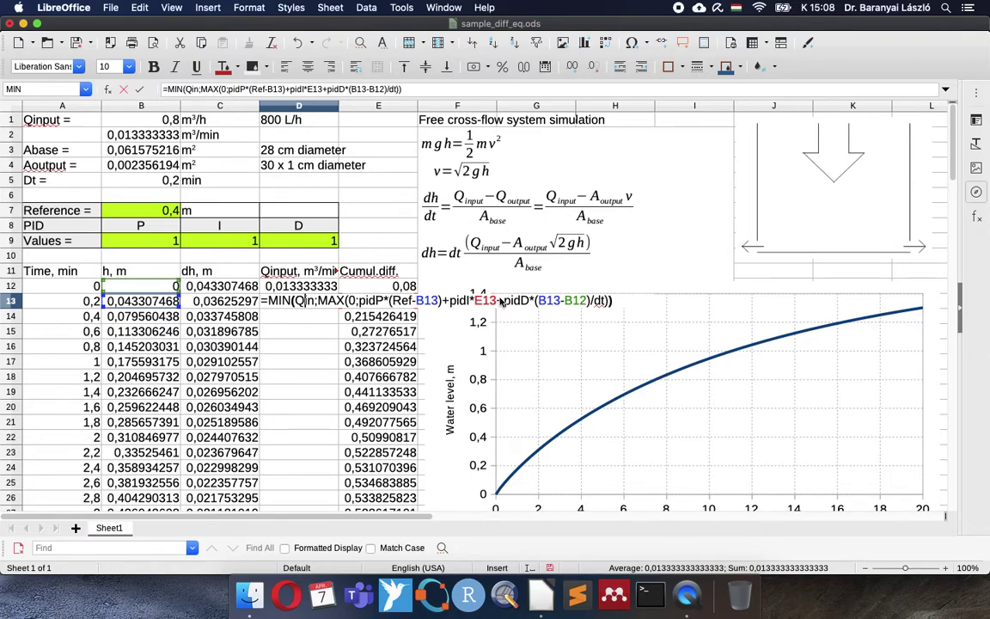
{"action": "key", "text": "Escape"}
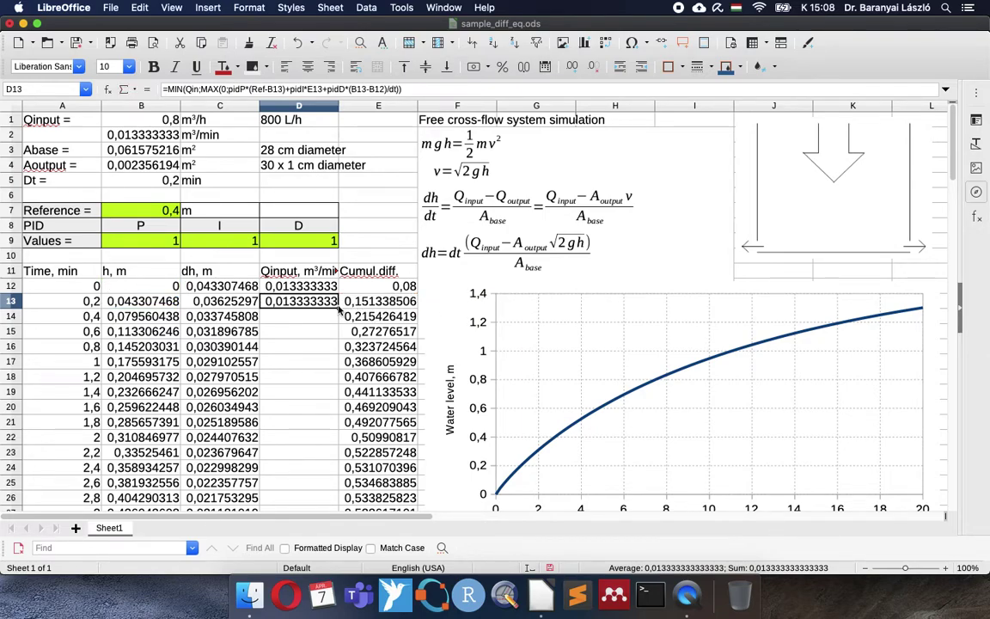
{"action": "double_click", "coordinate": [339, 308]}
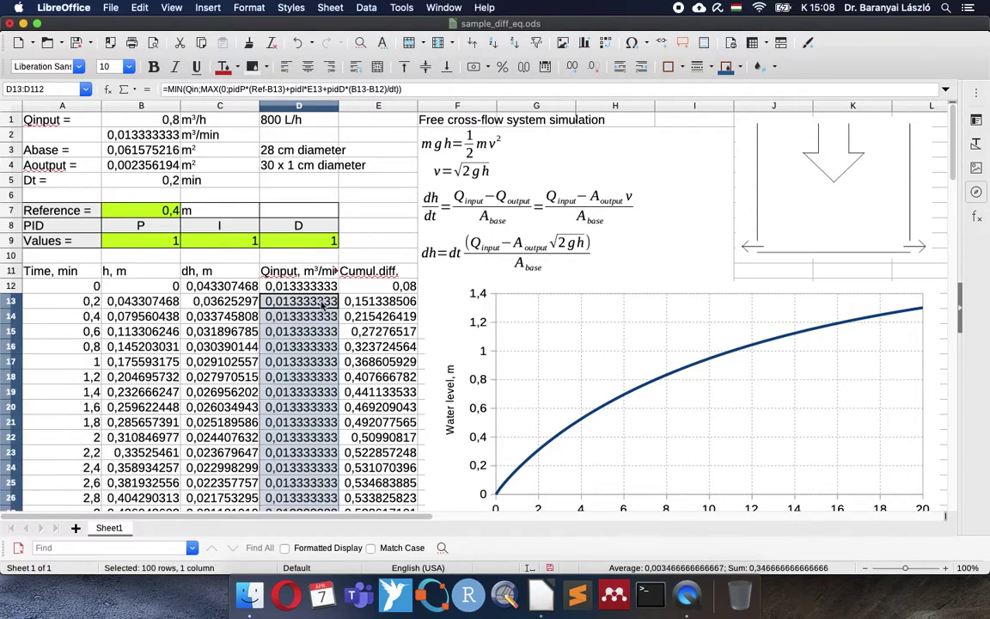
Step: Replace Qin with D12 in C12's dh formula and fill it down column C
{"action": "left_click", "coordinate": [292, 287]}
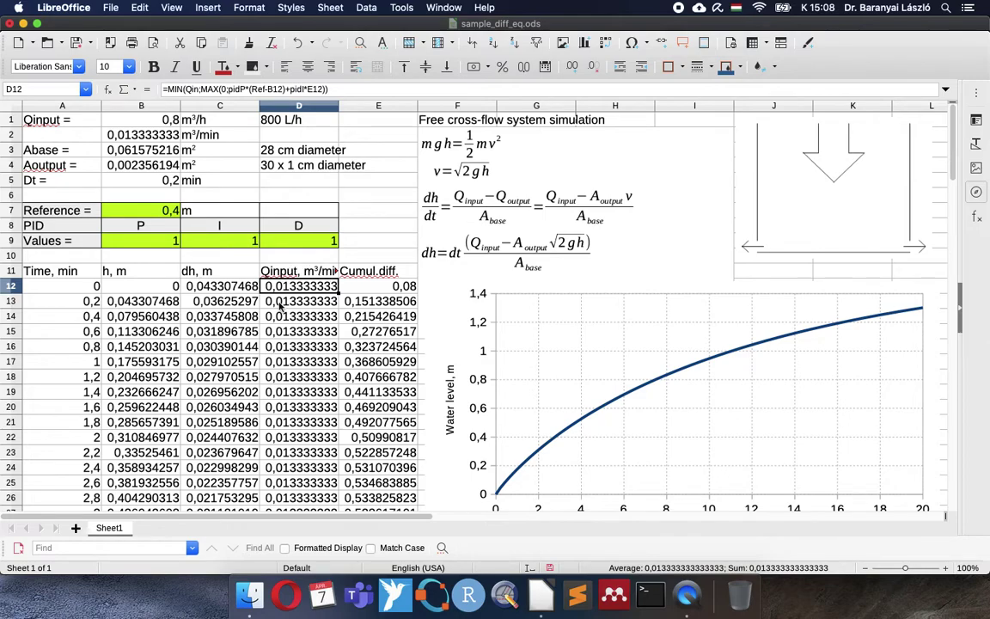
{"action": "double_click", "coordinate": [218, 287]}
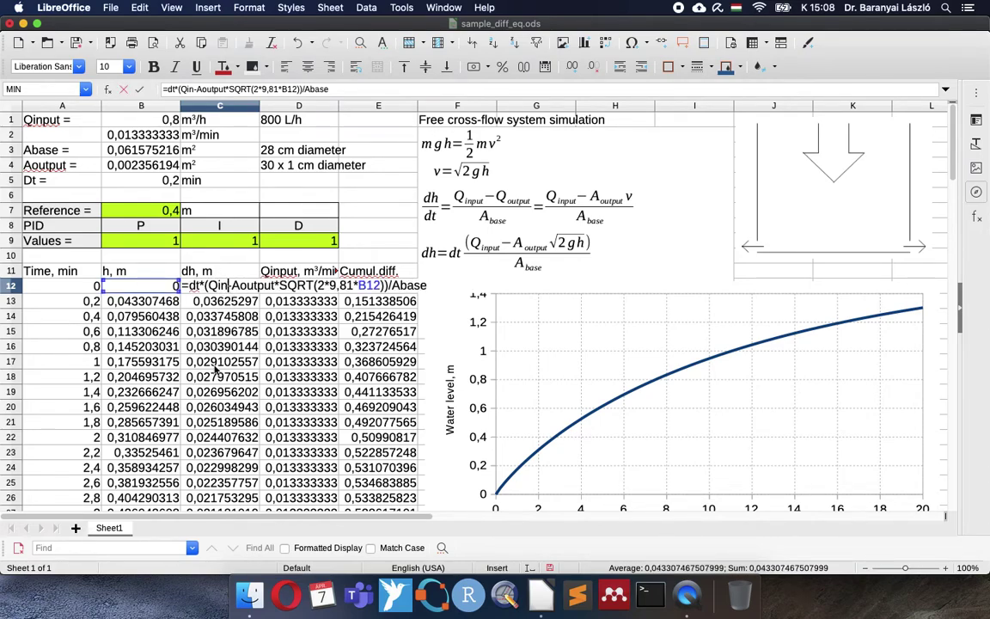
{"action": "key", "text": "BackSpace"}
{"action": "key", "text": "BackSpace"}
{"action": "key", "text": "BackSpace"}
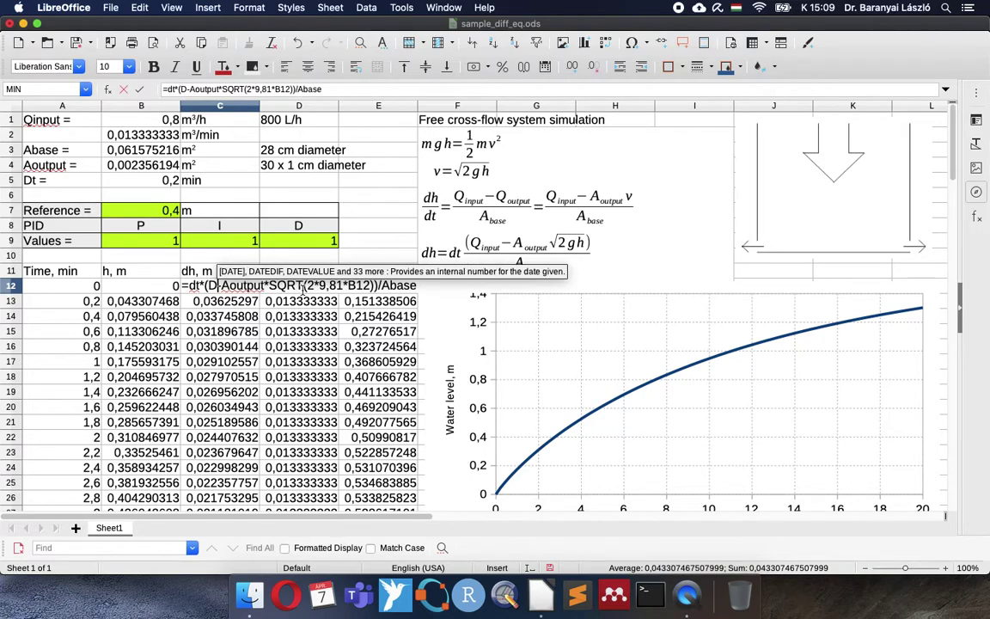
{"action": "left_click", "coordinate": [302, 290]}
{"action": "key", "text": "Return"}
{"action": "key", "text": "Up"}
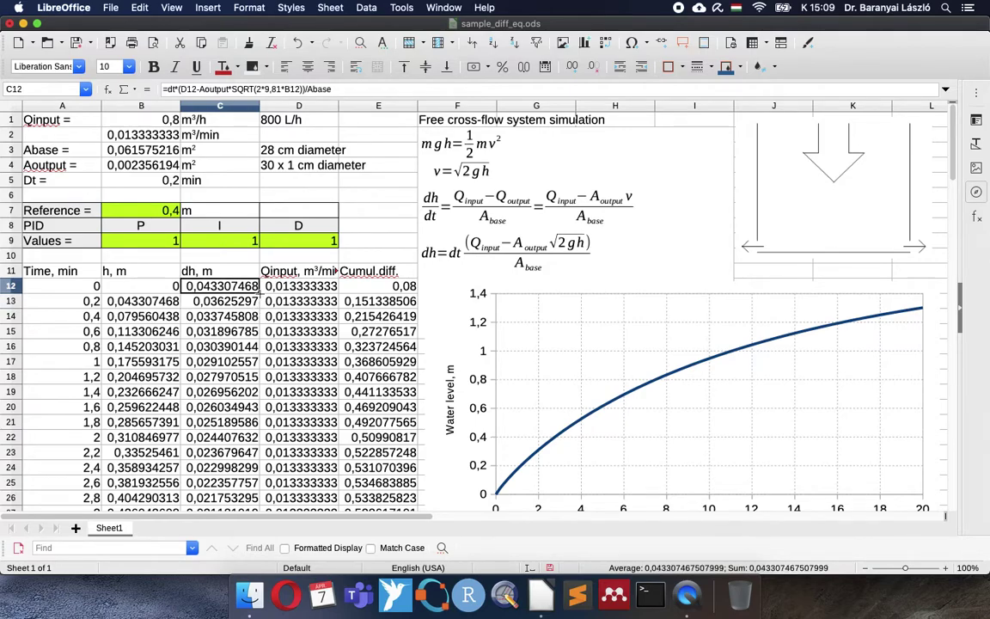
{"action": "double_click", "coordinate": [259, 291]}
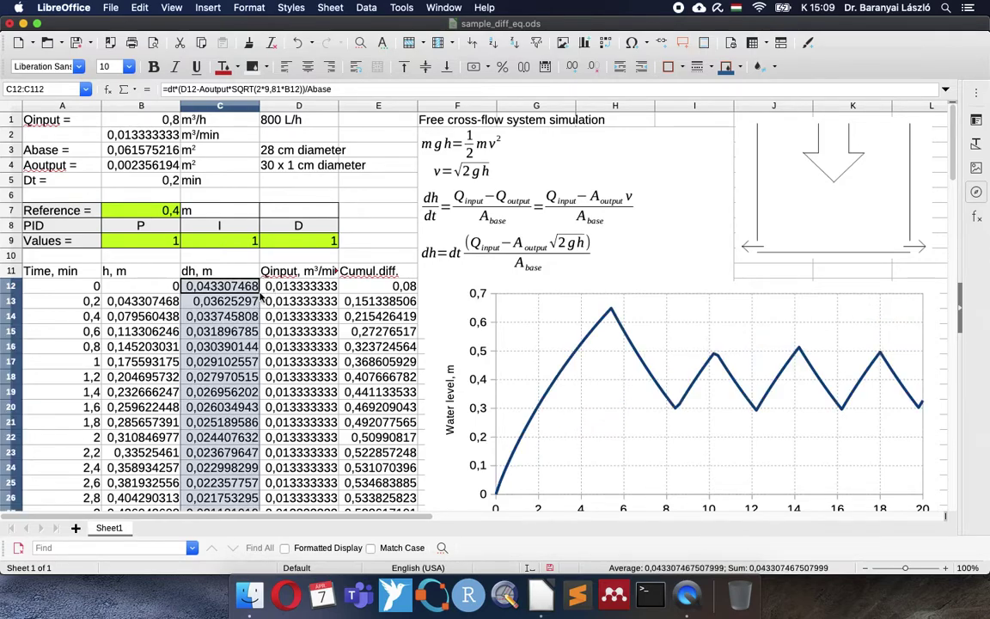
{"action": "left_click", "coordinate": [234, 289]}
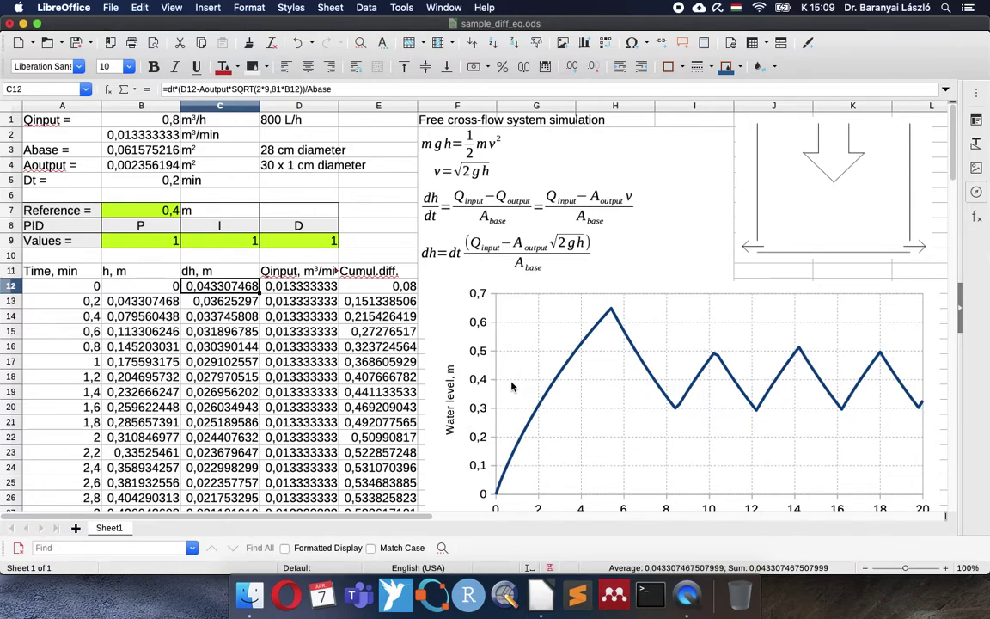
{"action": "left_click", "coordinate": [310, 290]}
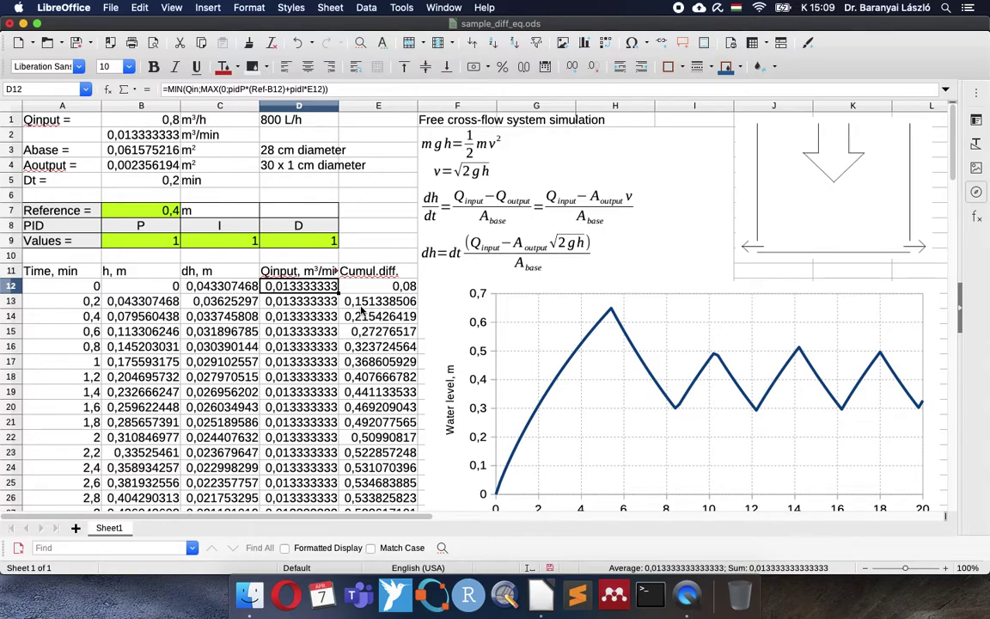
Step: Select Time A11:A112 together with Qinput D11:D112 as the chart data
{"action": "scroll", "coordinate": [361, 311], "scroll_direction": "down", "scroll_amount": 4}
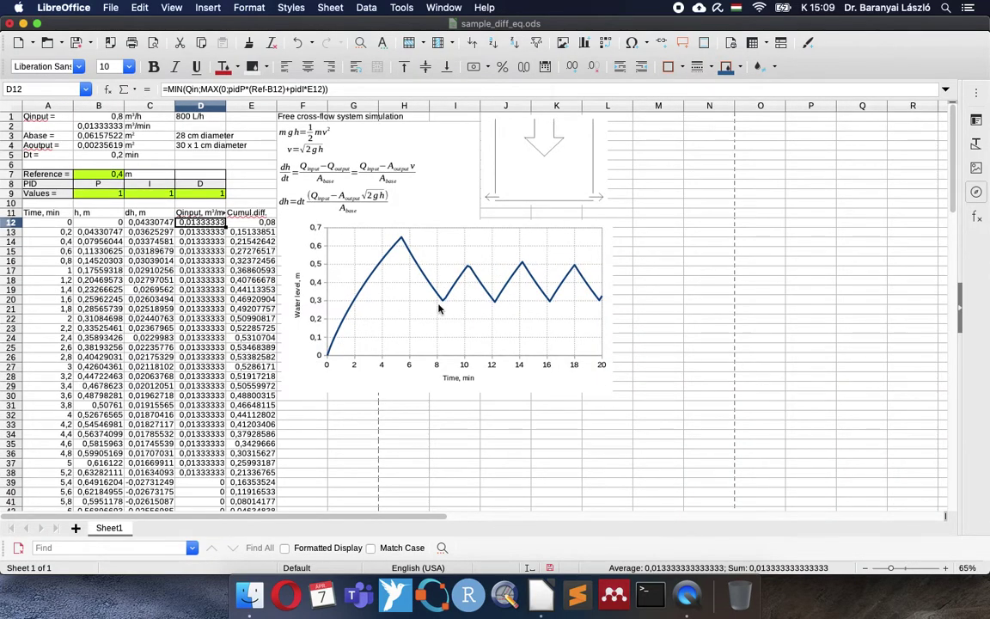
{"action": "scroll", "coordinate": [444, 311], "scroll_direction": "down", "scroll_amount": 2}
{"action": "scroll", "coordinate": [413, 284], "scroll_direction": "up", "scroll_amount": 2}
{"action": "left_click", "coordinate": [41, 212]}
{"action": "scroll", "coordinate": [62, 311], "scroll_direction": "down", "scroll_amount": 3}
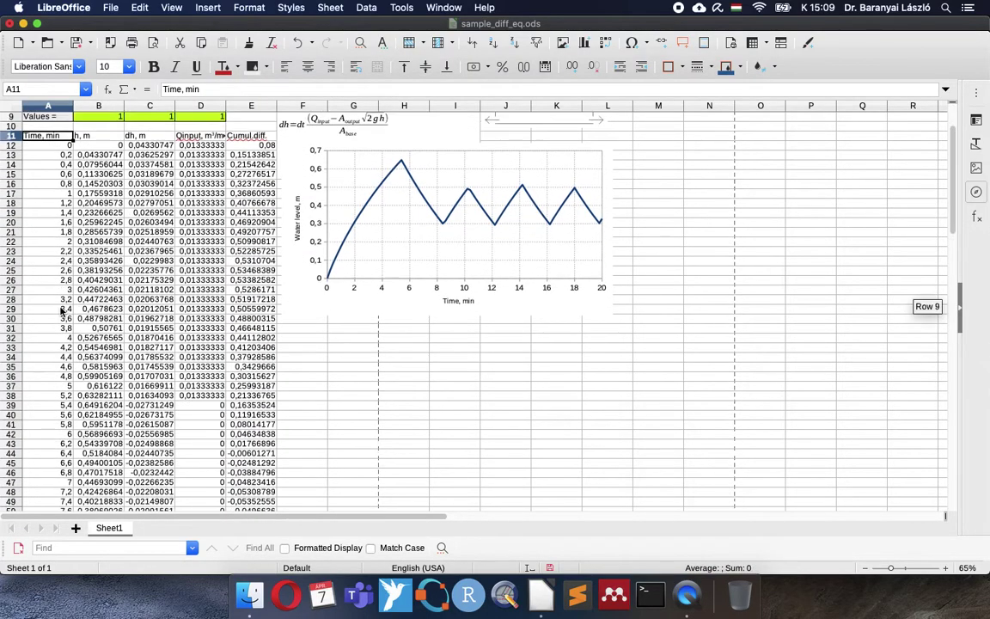
{"action": "scroll", "coordinate": [62, 312], "scroll_direction": "down", "scroll_amount": 15}
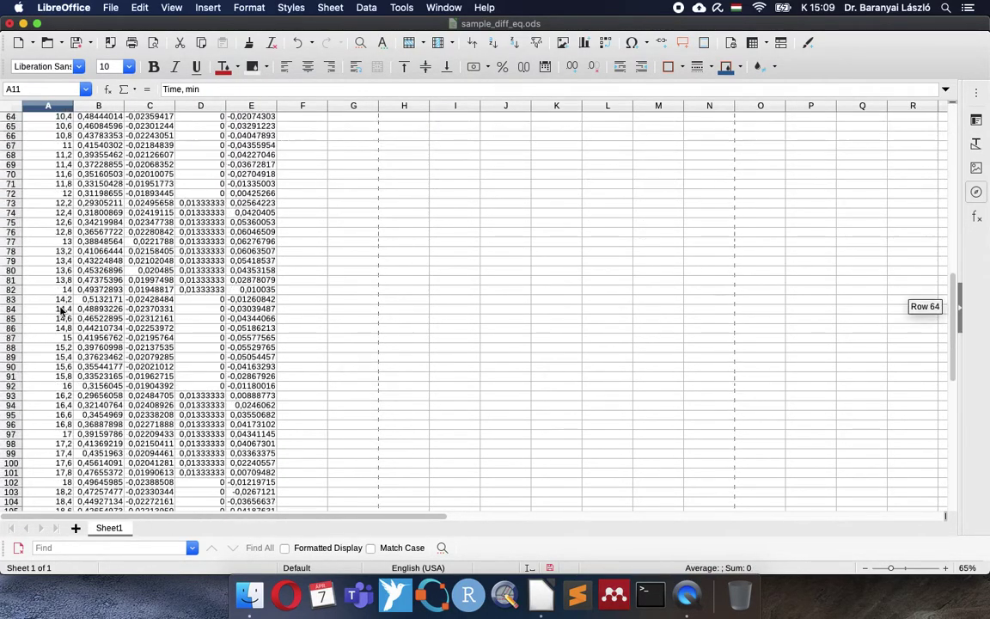
{"action": "scroll", "coordinate": [62, 311], "scroll_direction": "down", "scroll_amount": 9}
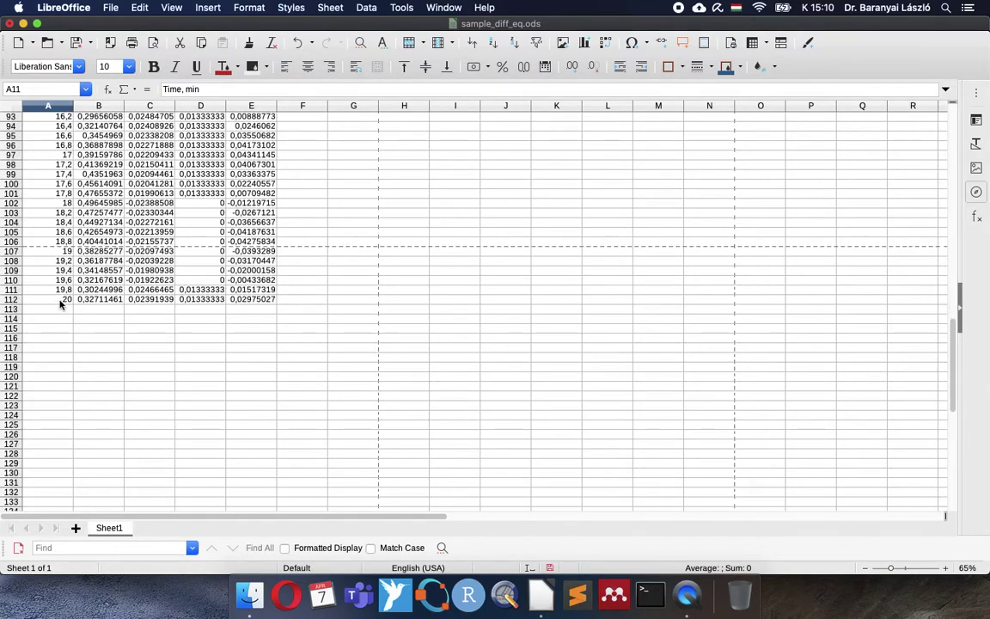
{"action": "left_click", "coordinate": [60, 300], "text": "shift"}
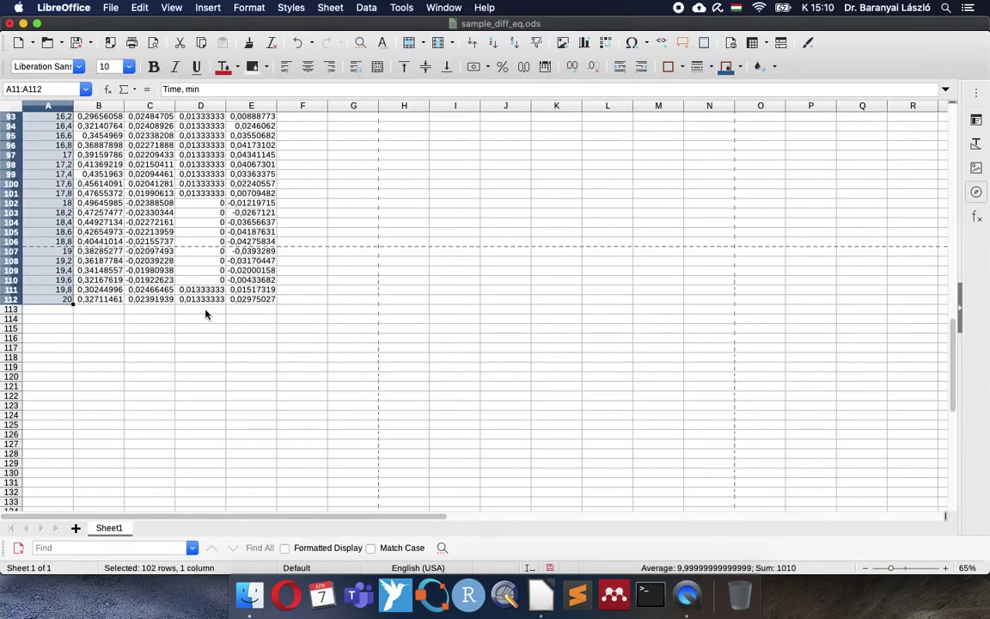
{"action": "left_click_drag", "start_coordinate": [206, 302], "coordinate": [200, 219]}
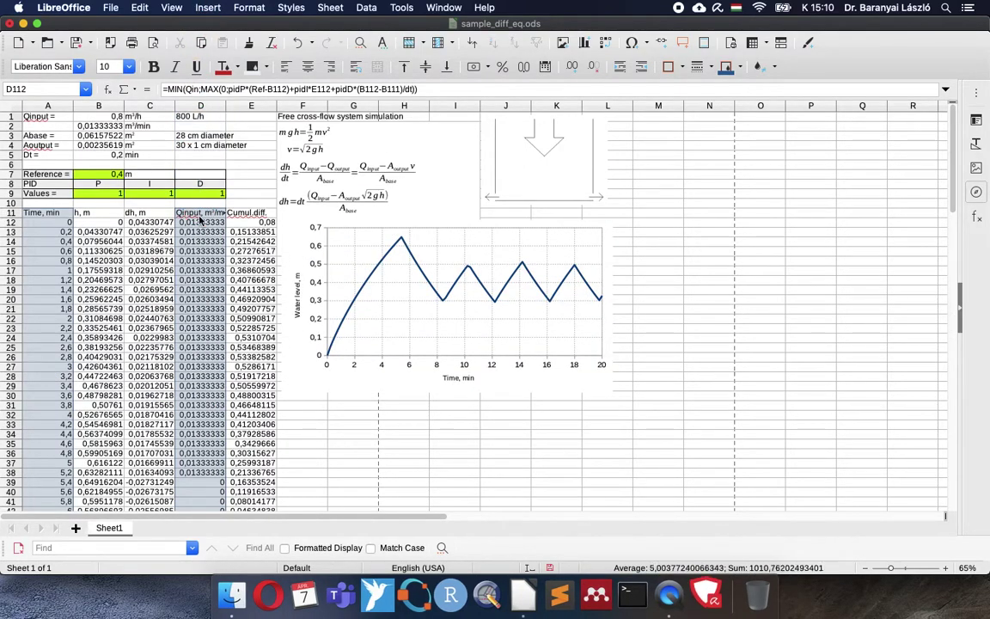
Step: Insert an XY (Scatter) Lines Only chart of Qinput over time and delete its legend
{"action": "left_click", "coordinate": [585, 43]}
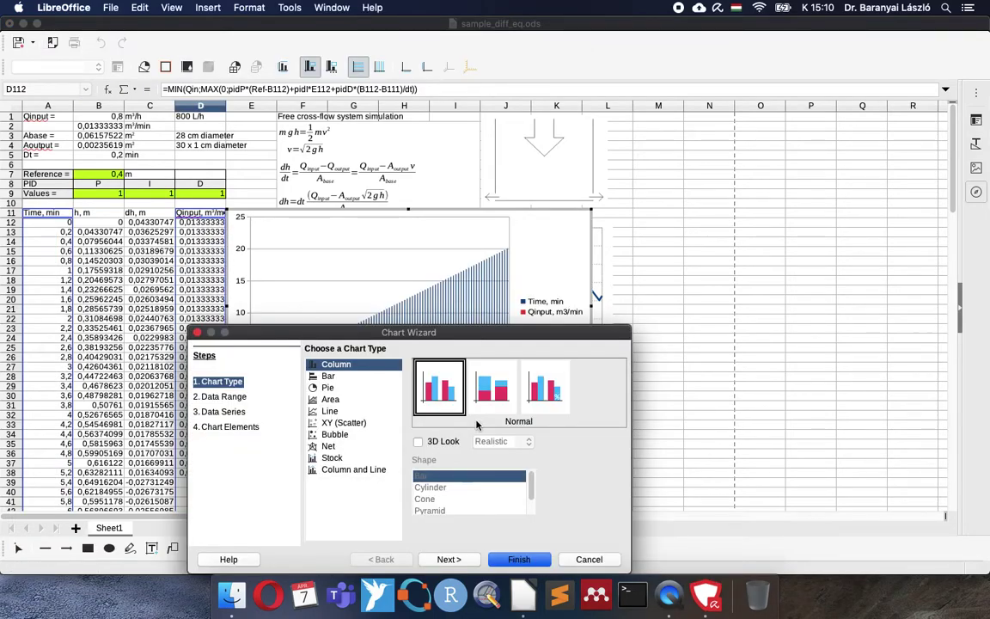
{"action": "left_click", "coordinate": [344, 422]}
{"action": "left_click", "coordinate": [544, 389]}
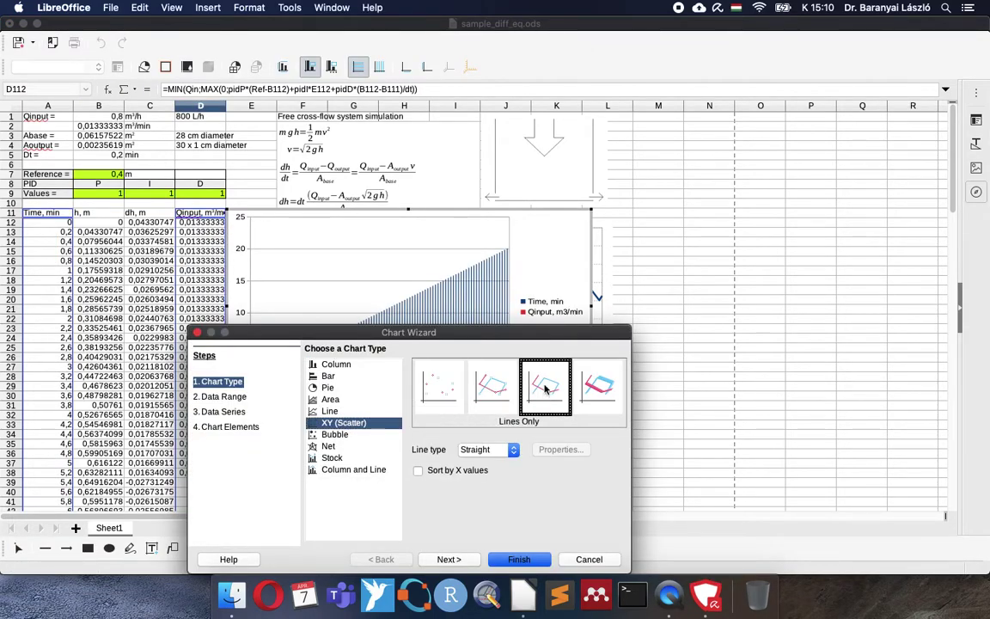
{"action": "left_click", "coordinate": [518, 559]}
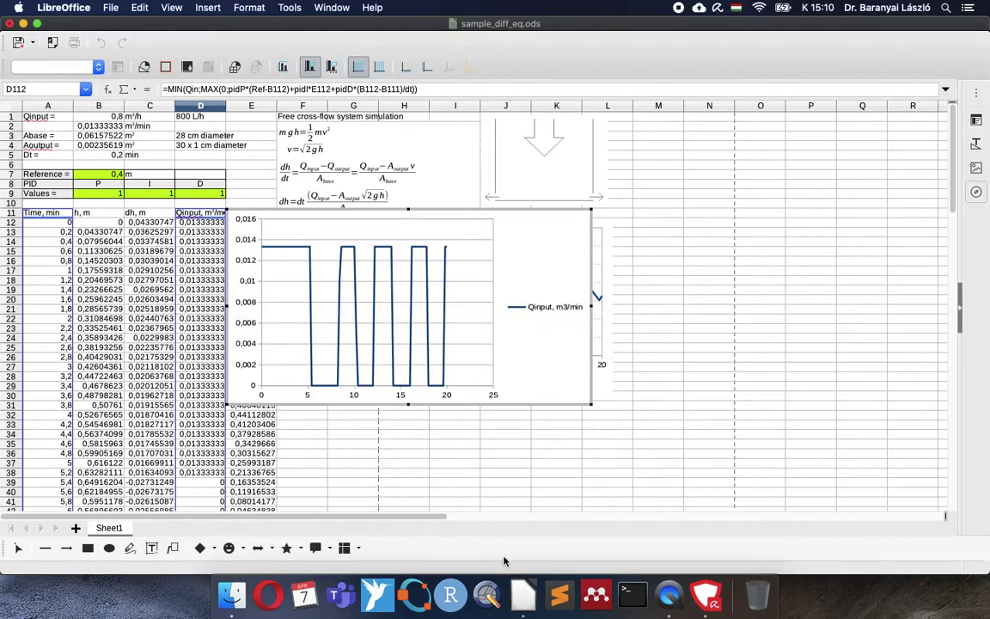
{"action": "left_click", "coordinate": [545, 309]}
{"action": "key", "text": "Delete"}
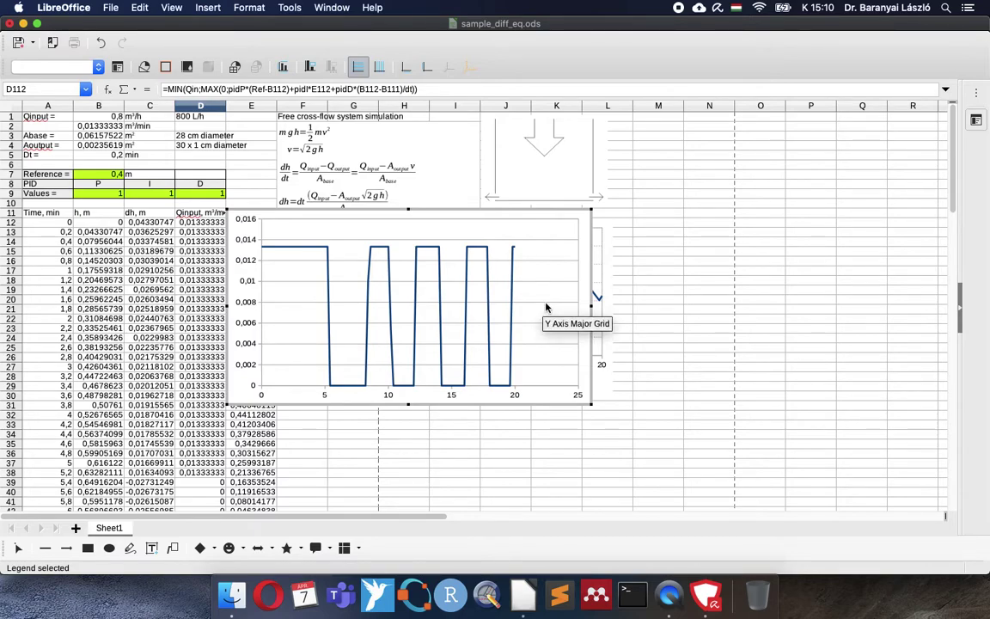
Step: Make the horizontal grid lines Ultrafine Dashed
{"action": "double_click", "coordinate": [545, 308]}
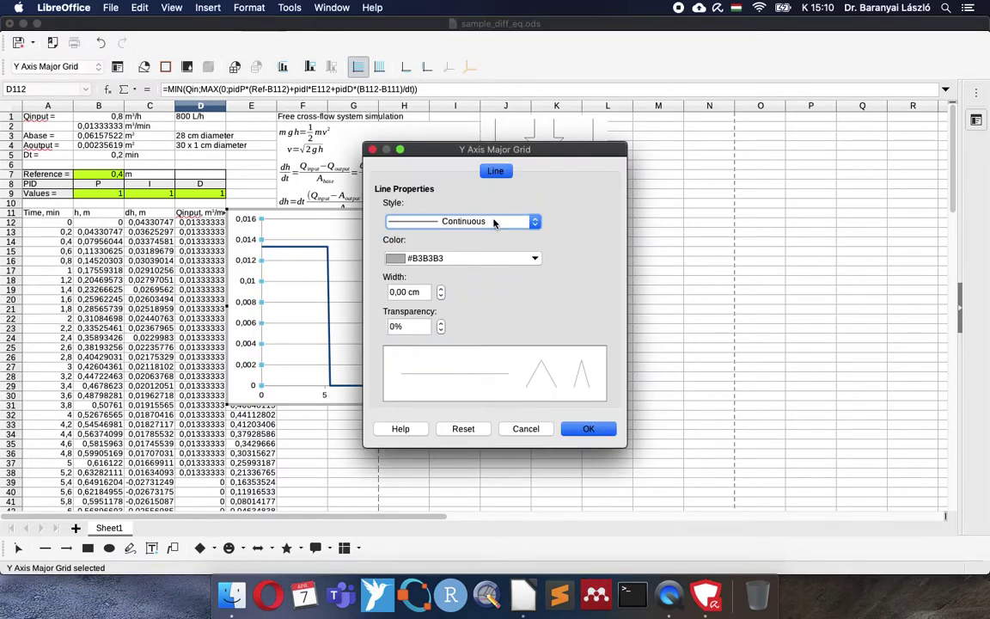
{"action": "left_click", "coordinate": [447, 221]}
{"action": "left_click", "coordinate": [467, 257]}
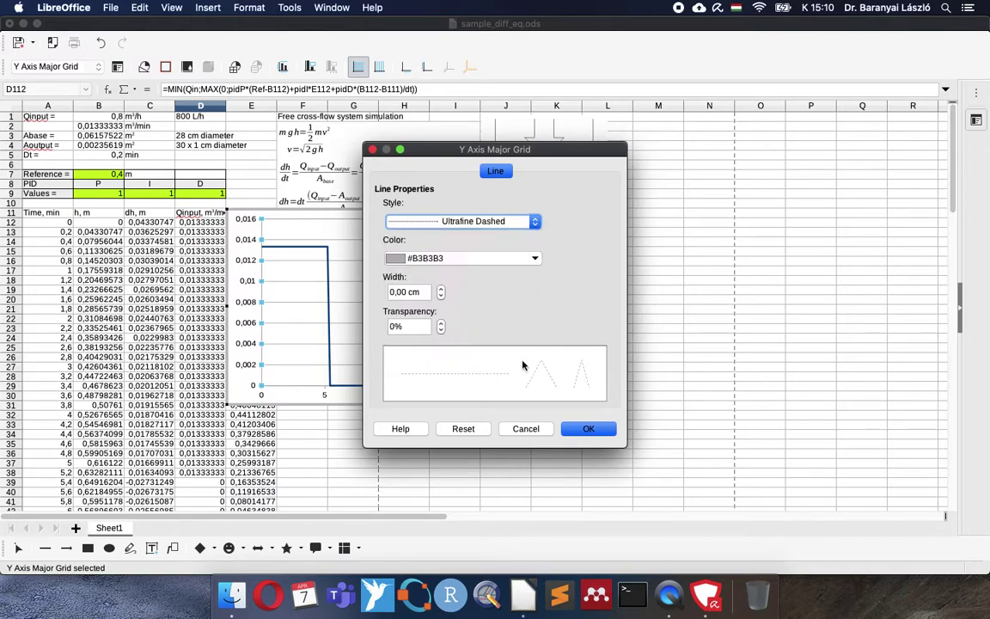
{"action": "left_click", "coordinate": [586, 429]}
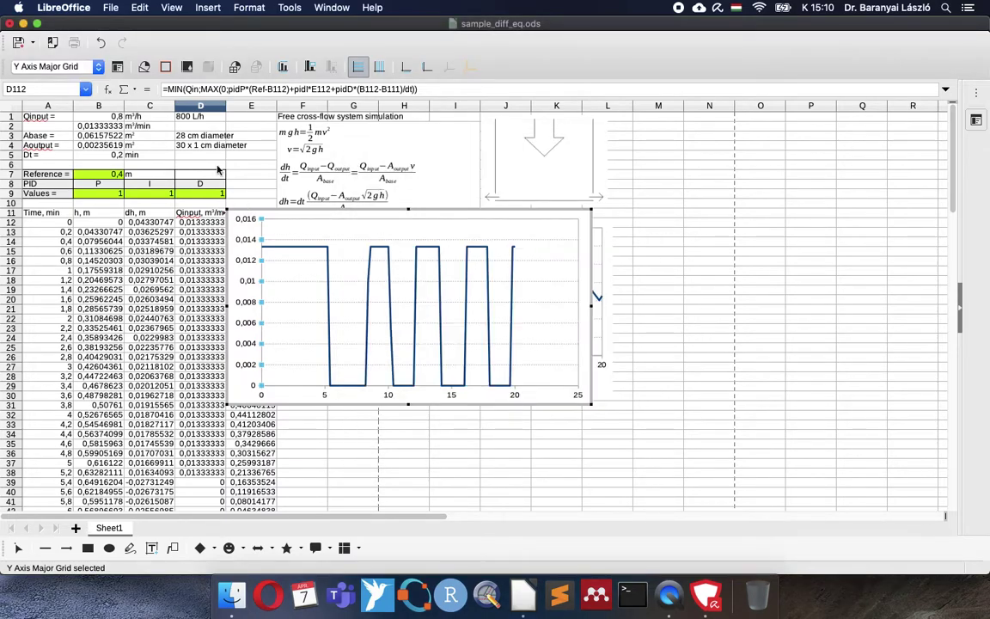
Step: Add vertical X-axis grid lines and make them Ultrafine Dashed too
{"action": "left_click", "coordinate": [207, 10]}
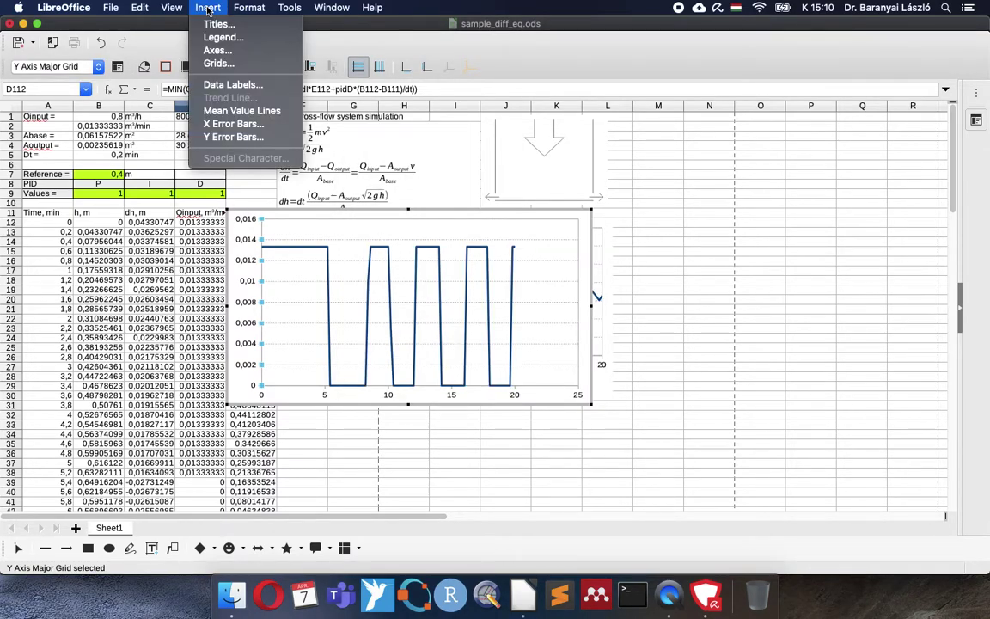
{"action": "left_click", "coordinate": [214, 64]}
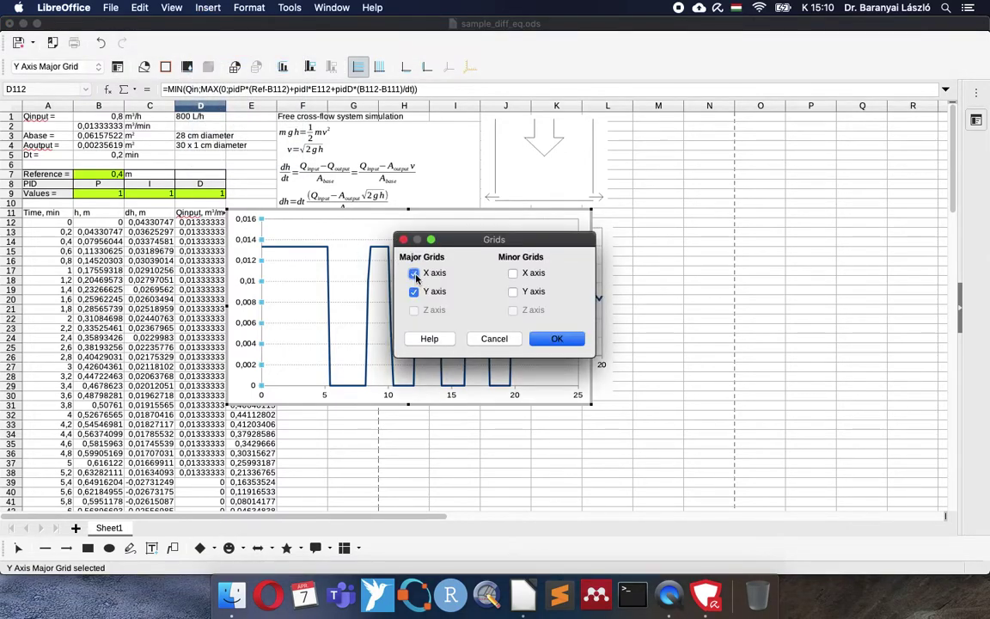
{"action": "left_click", "coordinate": [558, 339]}
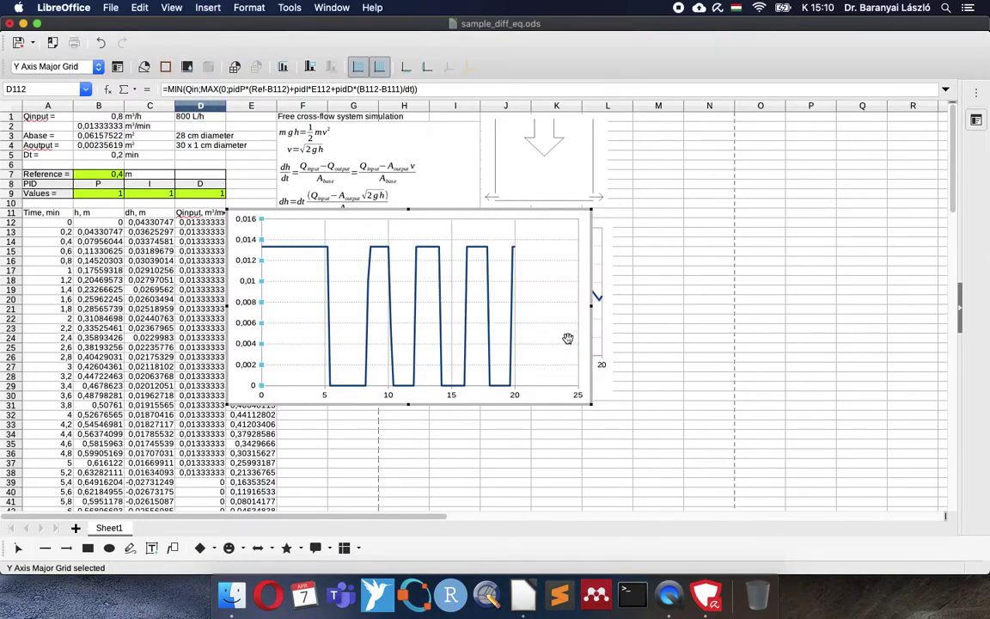
{"action": "double_click", "coordinate": [388, 233]}
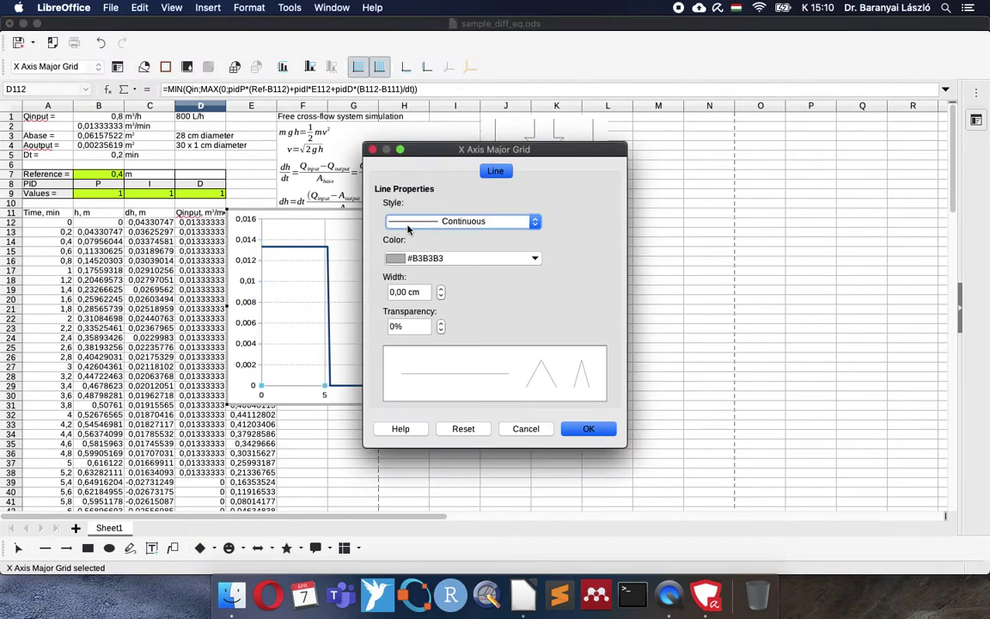
{"action": "left_click", "coordinate": [406, 223]}
{"action": "left_click", "coordinate": [412, 257]}
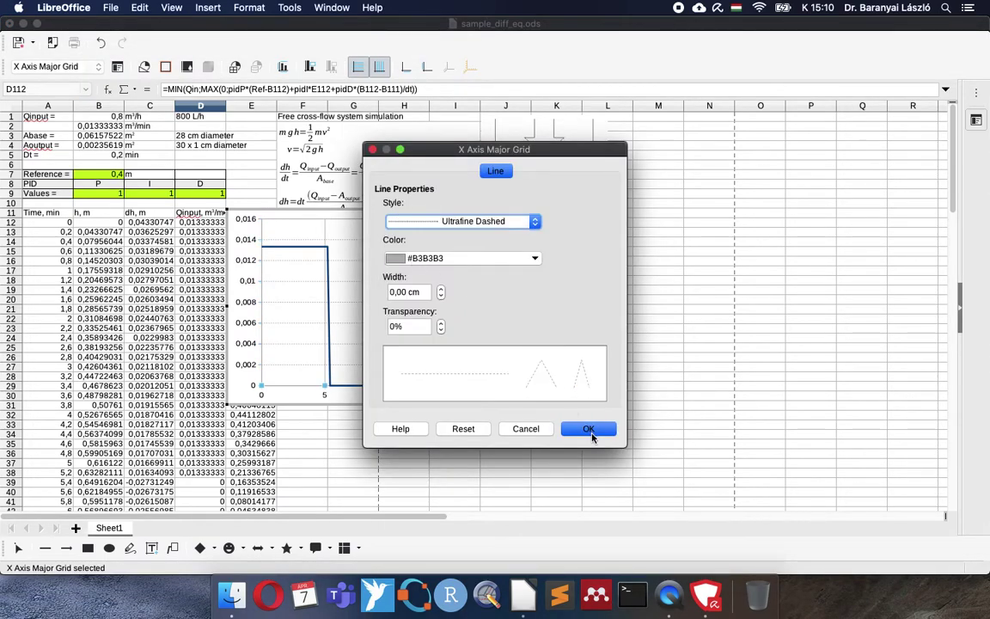
{"action": "left_click", "coordinate": [588, 429]}
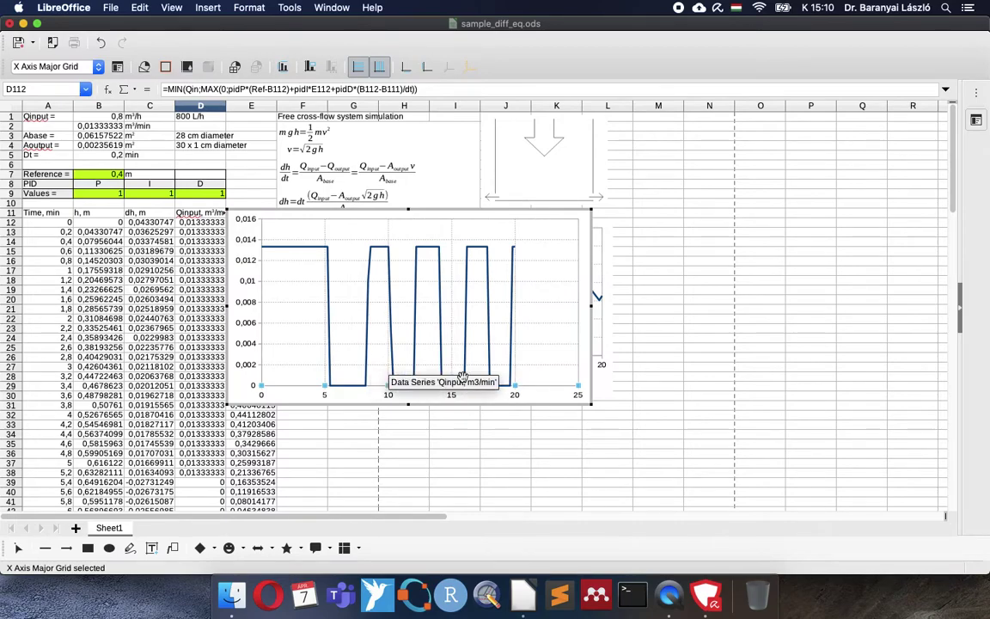
{"action": "left_click", "coordinate": [515, 398]}
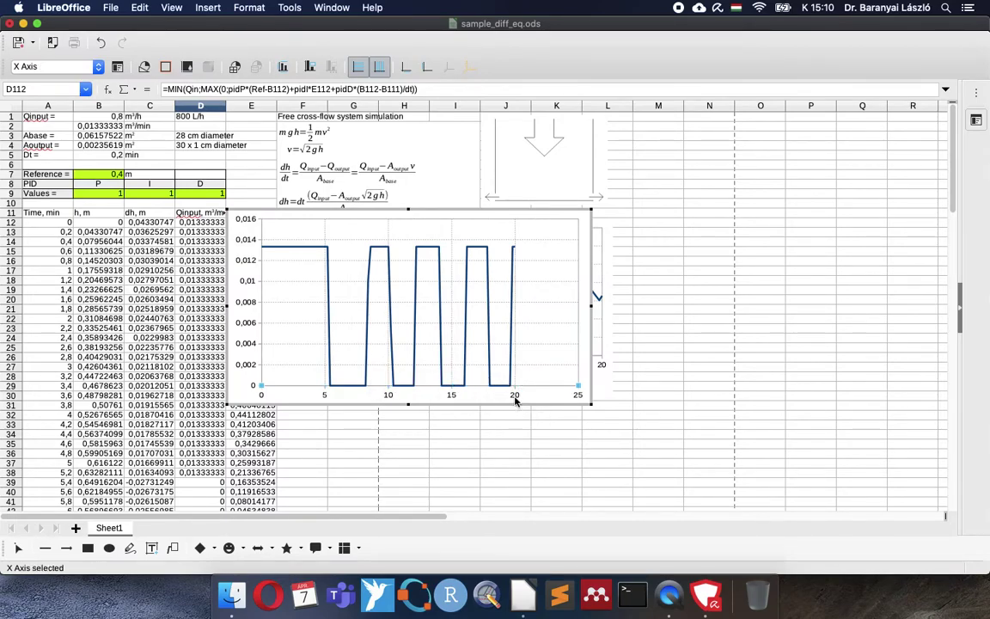
Step: Set the x-axis scale maximum to a fixed 20 instead of automatic
{"action": "double_click", "coordinate": [515, 398]}
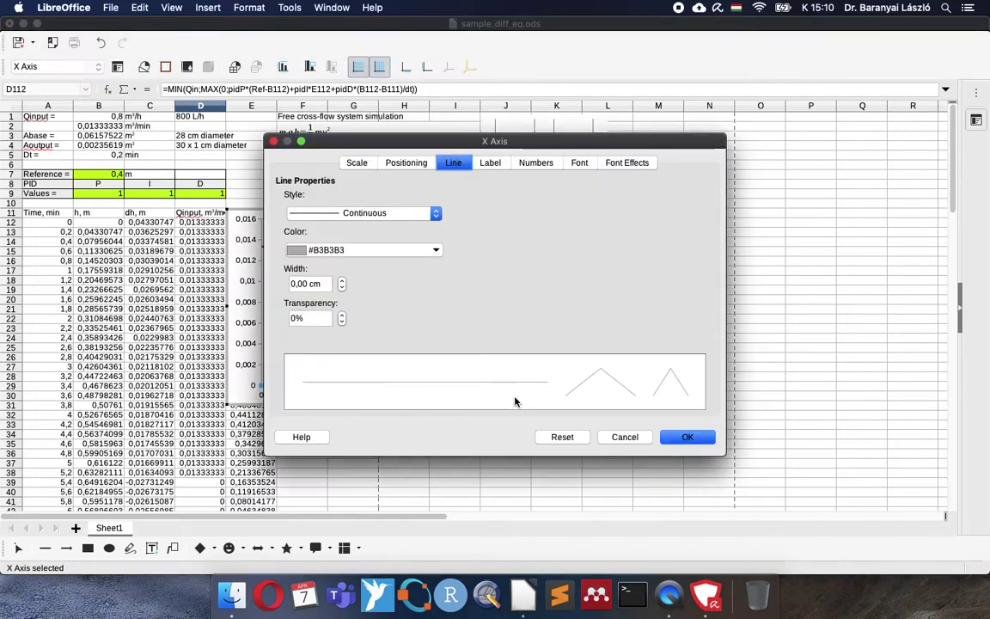
{"action": "left_click", "coordinate": [357, 163]}
{"action": "left_click", "coordinate": [467, 262]}
{"action": "left_click", "coordinate": [405, 264]}
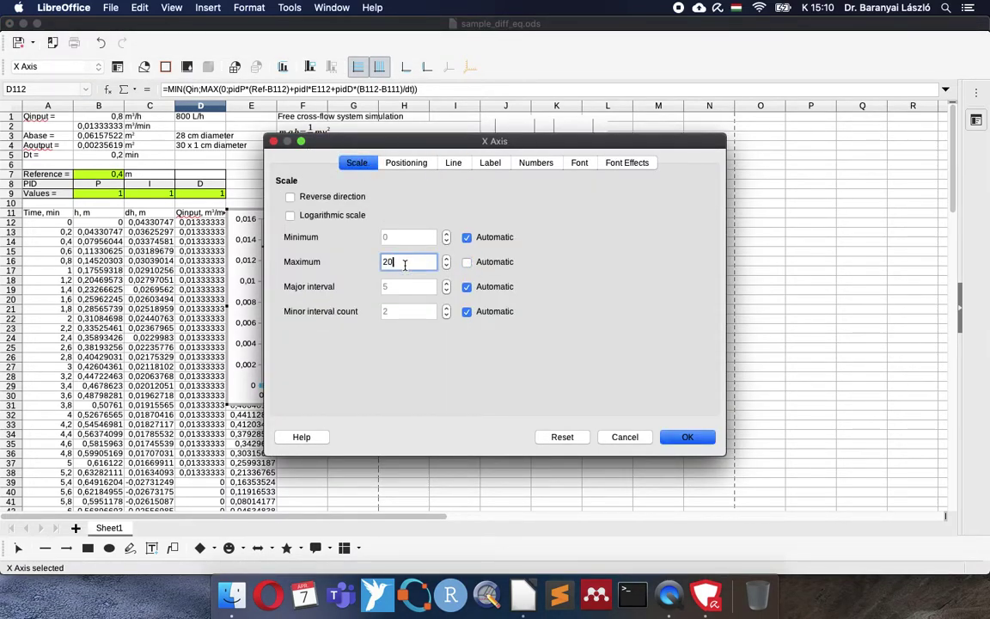
{"action": "type", "text": "0"}
{"action": "key", "text": "Return"}
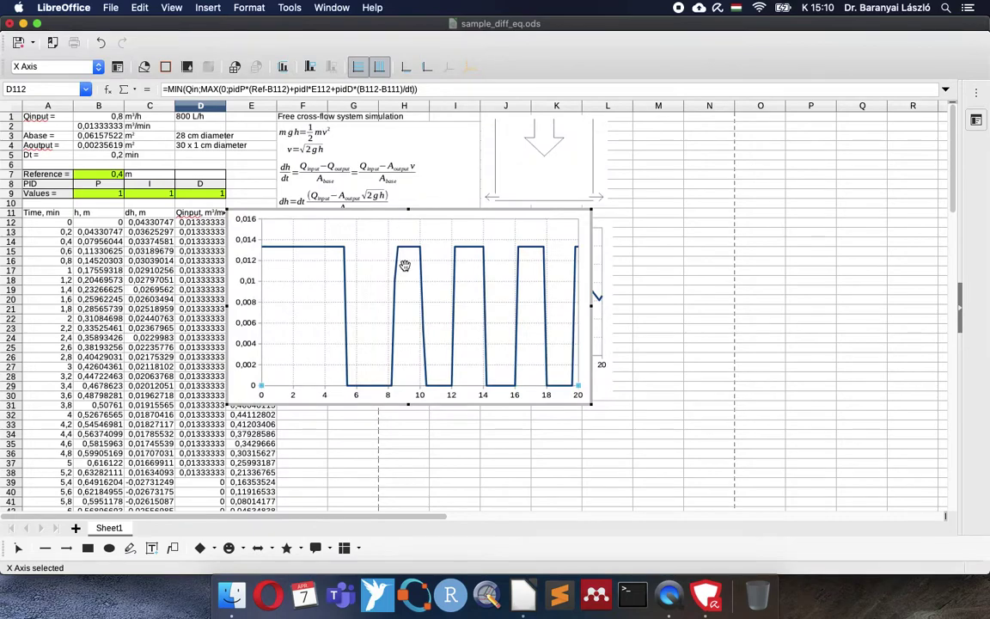
Step: Add axis titles 'Time, min' for X and 'Input stream' for Y
{"action": "left_click", "coordinate": [206, 7]}
{"action": "left_click", "coordinate": [199, 25]}
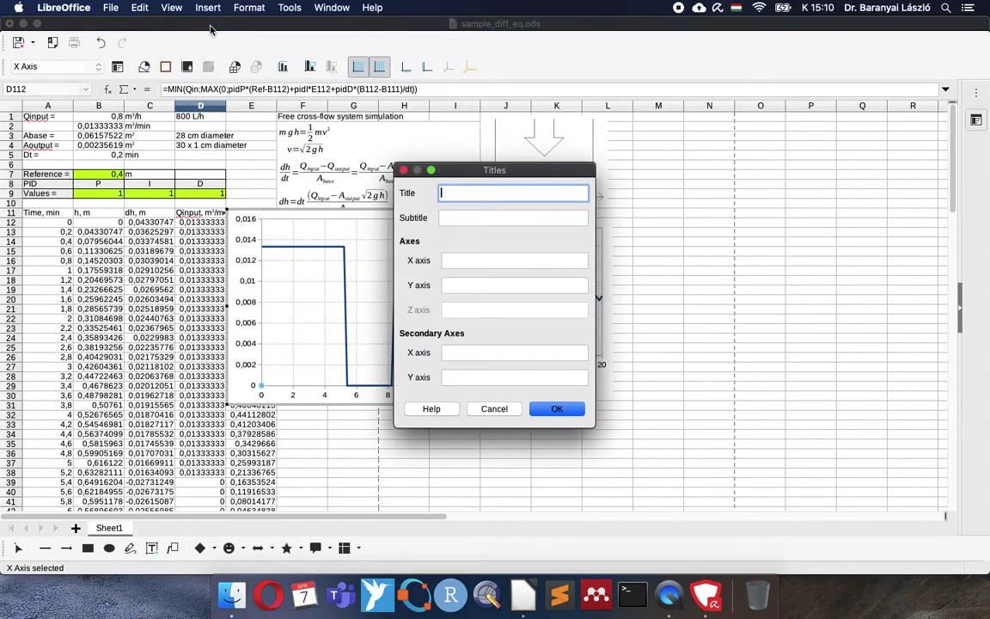
{"action": "left_click", "coordinate": [464, 260]}
{"action": "type", "text": "Time"}
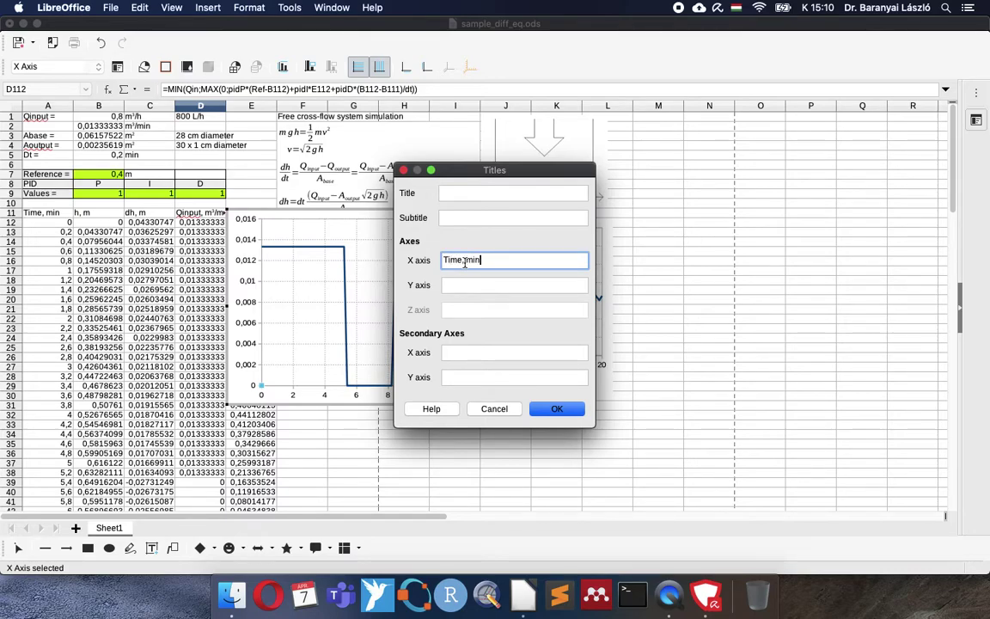
{"action": "type", "text": ", min"}
{"action": "left_click", "coordinate": [466, 286]}
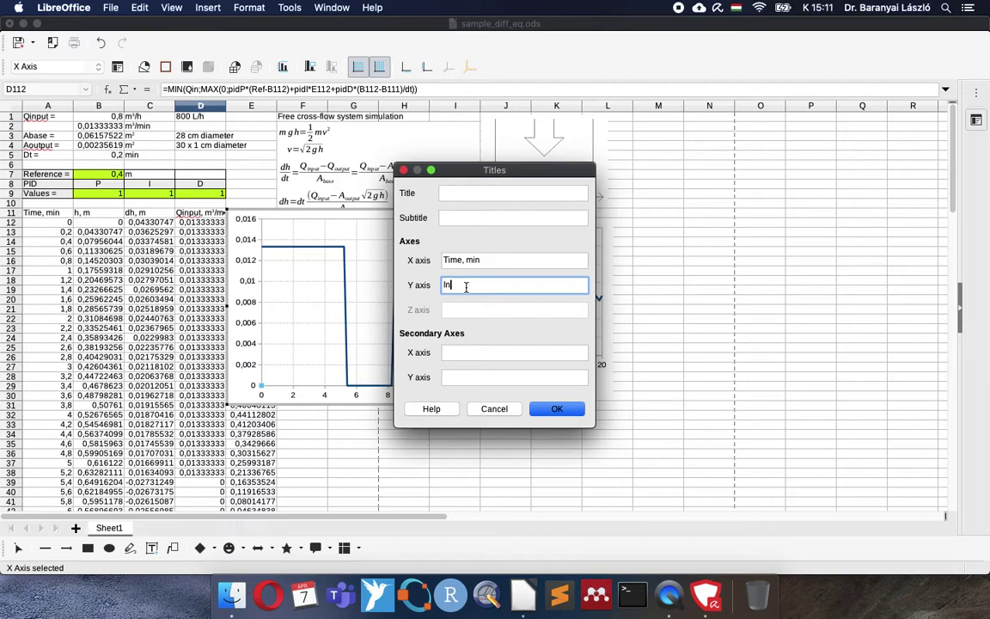
{"action": "type", "text": "Input stream, m3/min"}
{"action": "left_click", "coordinate": [554, 409]}
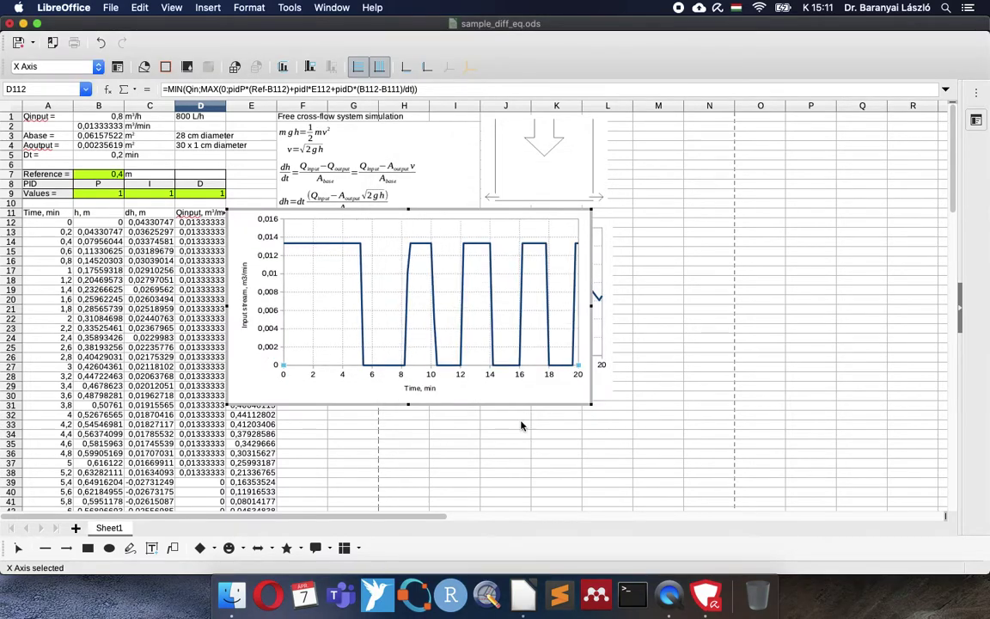
Step: Shrink the Qinput chart and place it beneath the water-level chart at matching width
{"action": "left_click", "coordinate": [514, 426]}
{"action": "left_click", "coordinate": [434, 391]}
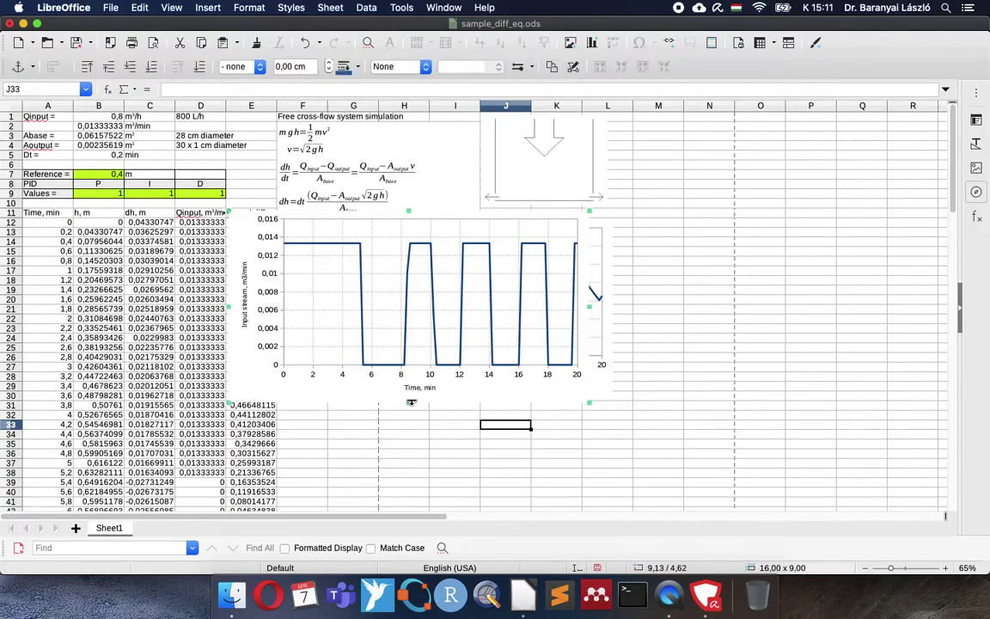
{"action": "left_click_drag", "start_coordinate": [410, 405], "coordinate": [410, 366]}
{"action": "left_click_drag", "start_coordinate": [391, 257], "coordinate": [473, 438]}
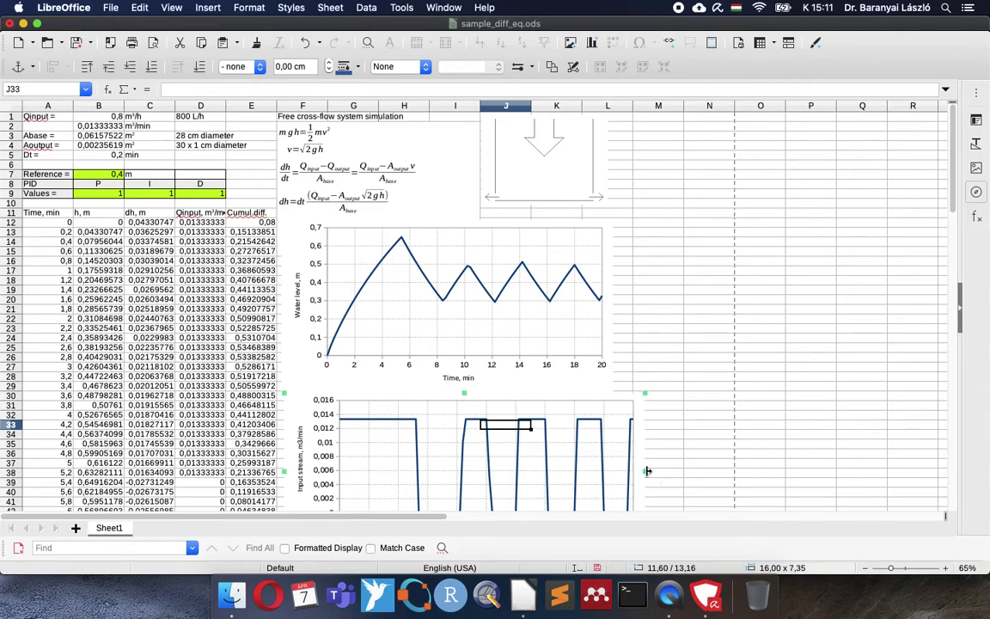
{"action": "left_click_drag", "start_coordinate": [645, 471], "coordinate": [611, 471]}
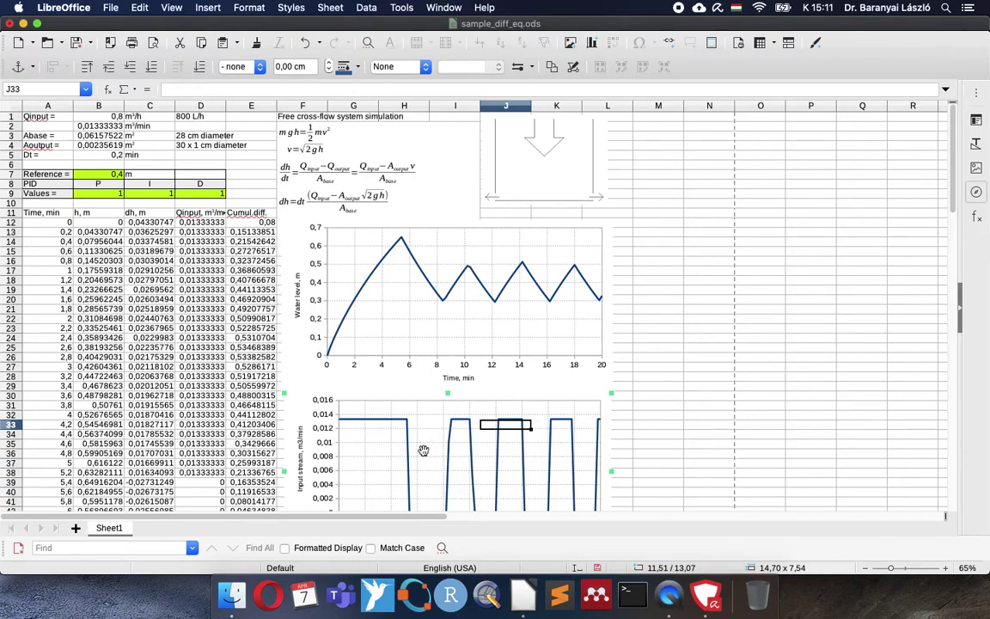
{"action": "scroll", "coordinate": [424, 449], "scroll_direction": "down", "scroll_amount": 2}
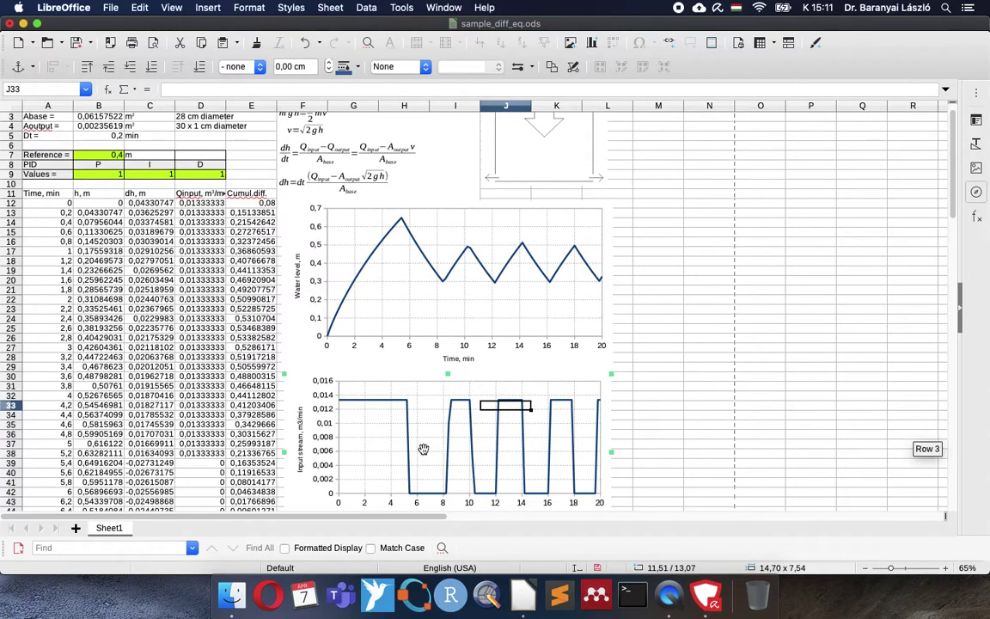
{"action": "left_click", "coordinate": [111, 177]}
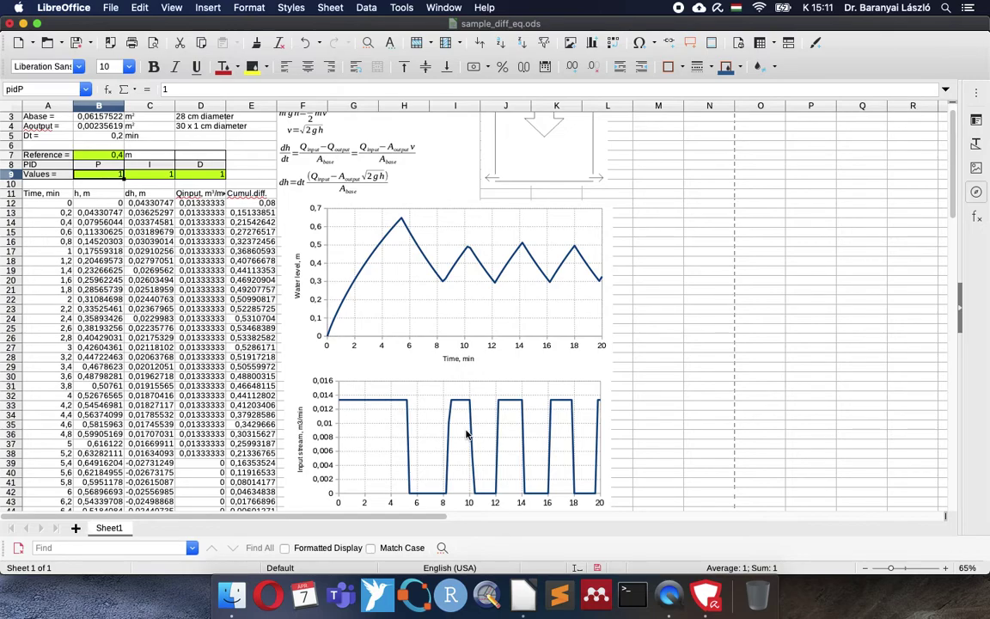
Step: Set the I gain (C9) and D gain (D9) to 0, leaving P at 1
{"action": "left_click", "coordinate": [158, 175]}
{"action": "type", "text": "0"}
{"action": "key", "text": "Tab"}
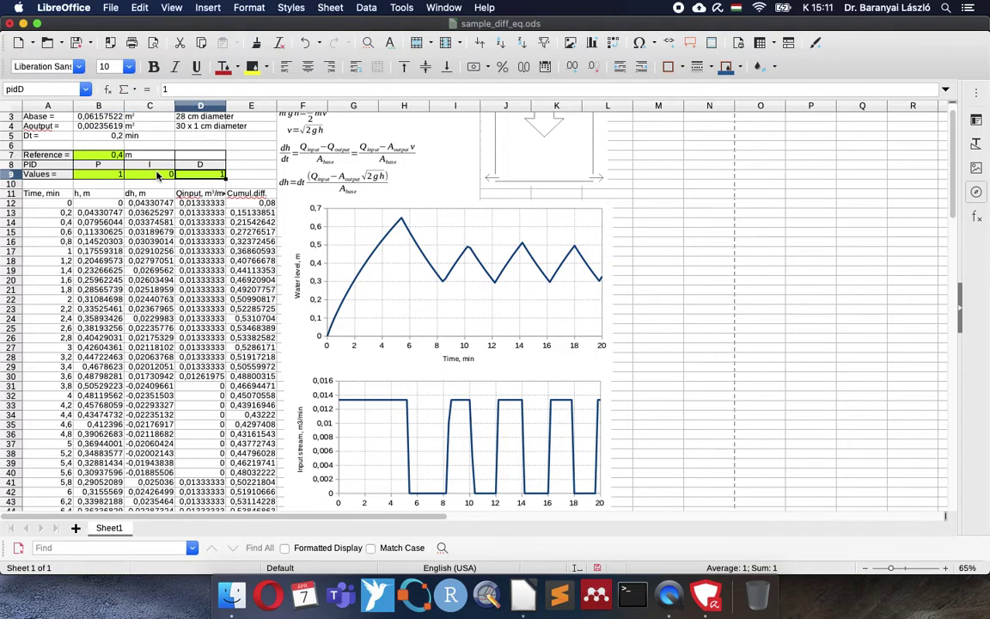
{"action": "type", "text": "0"}
{"action": "left_click", "coordinate": [157, 175]}
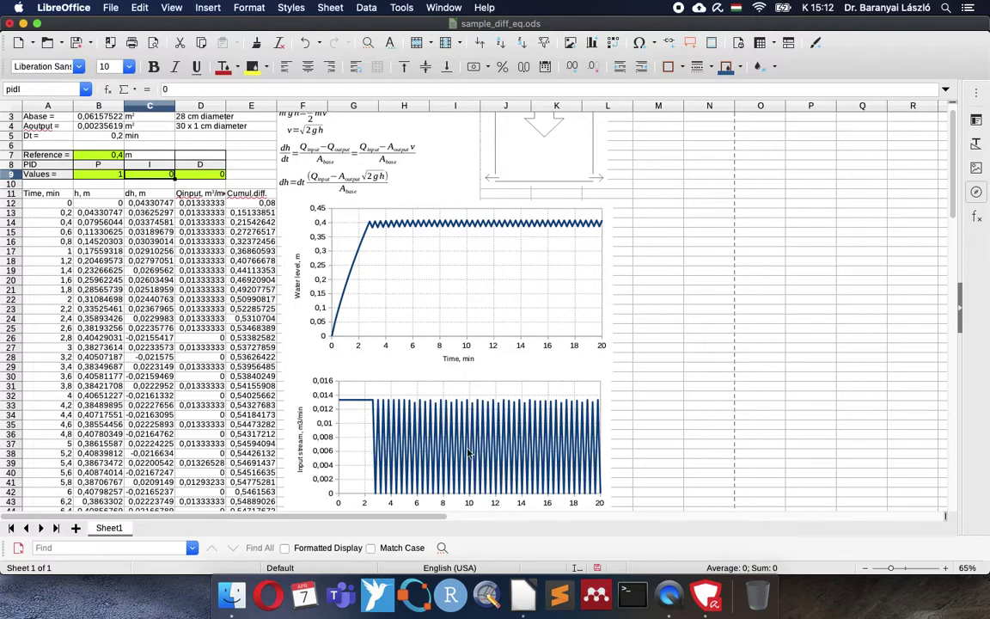
{"action": "scroll", "coordinate": [509, 440], "scroll_direction": "down", "scroll_amount": 2}
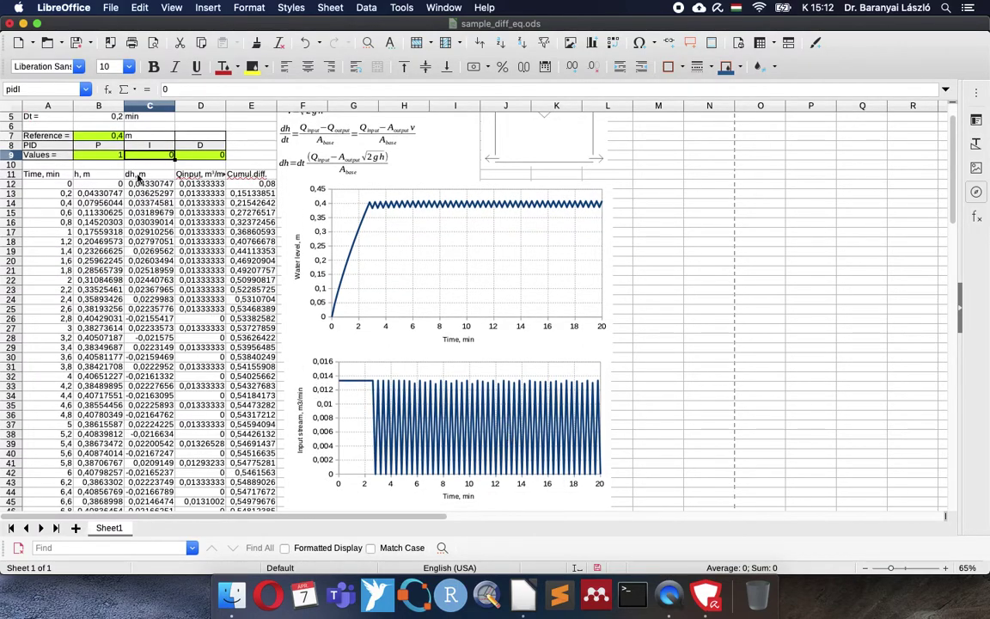
Step: Try P gains of 0,5 and 0,3 in B9, then settle on 0,4
{"action": "left_click", "coordinate": [110, 156]}
{"action": "type", "text": "0,5"}
{"action": "key", "text": "Return"}
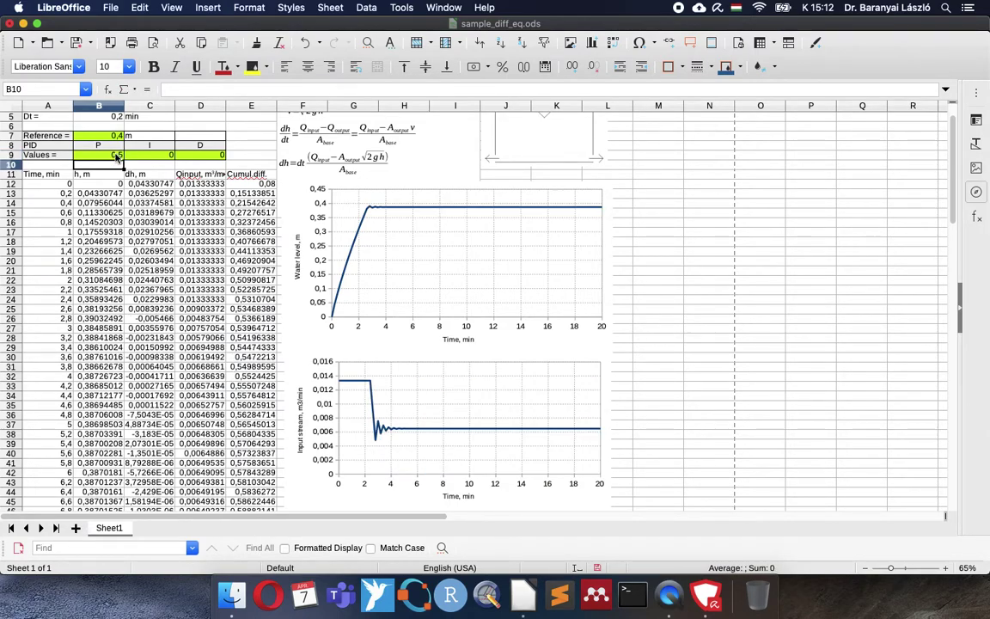
{"action": "left_click", "coordinate": [116, 157]}
{"action": "type", "text": "0,3"}
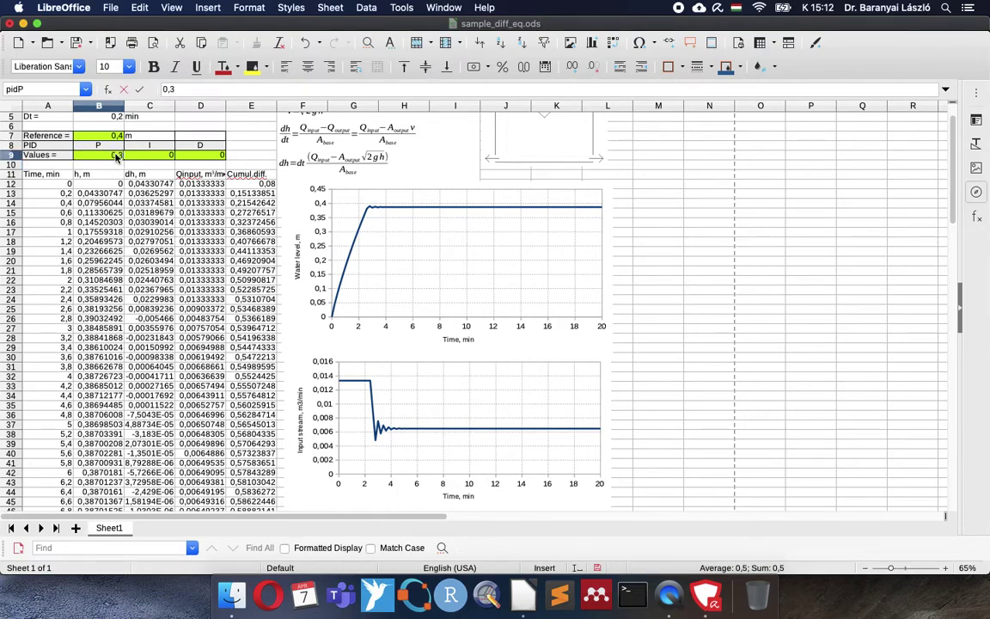
{"action": "key", "text": "Return"}
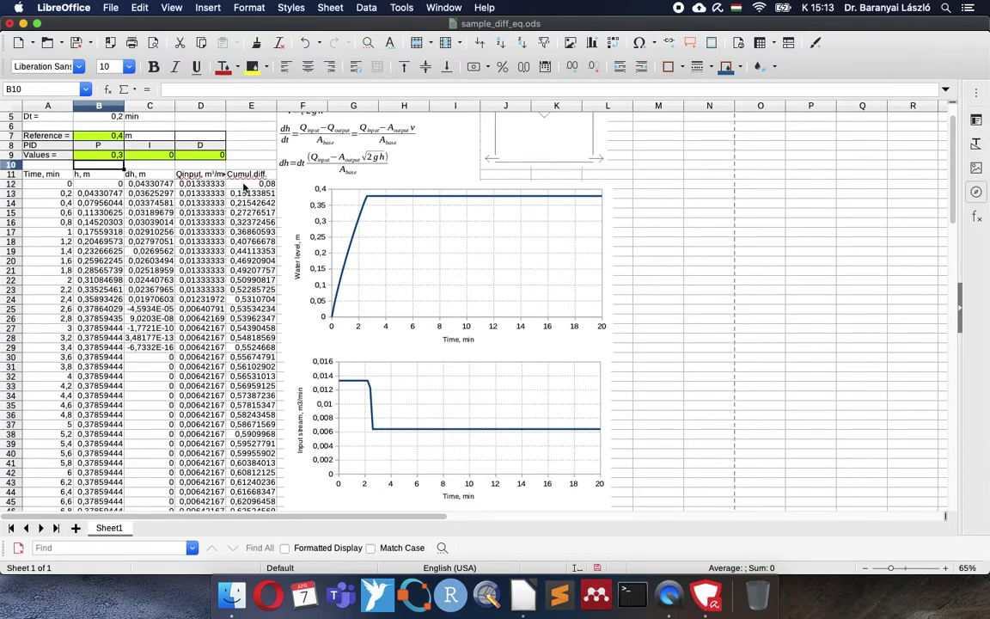
{"action": "left_click", "coordinate": [102, 153]}
{"action": "type", "text": "0,4"}
{"action": "key", "text": "Return"}
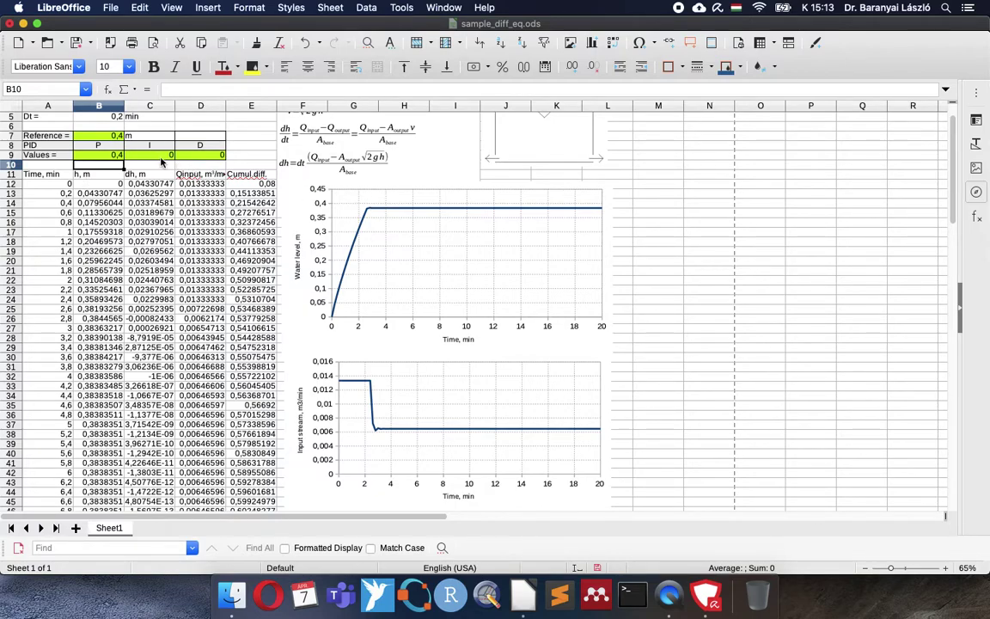
Step: Try an I gain of 0,5 in C9, then set it to 0,01
{"action": "key", "text": "Up"}
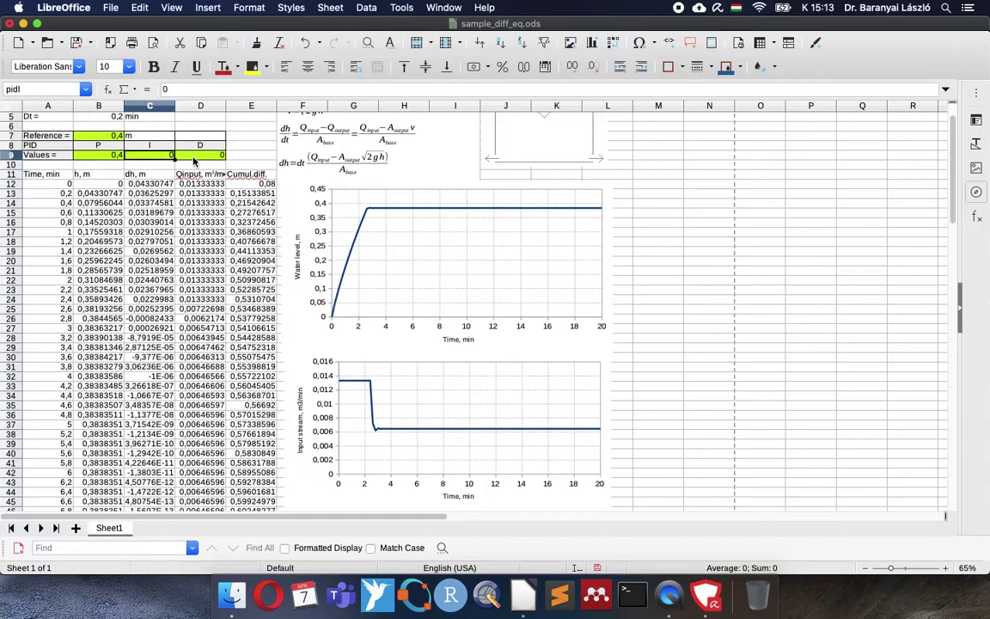
{"action": "key", "text": "Right"}
{"action": "key", "text": "Right"}
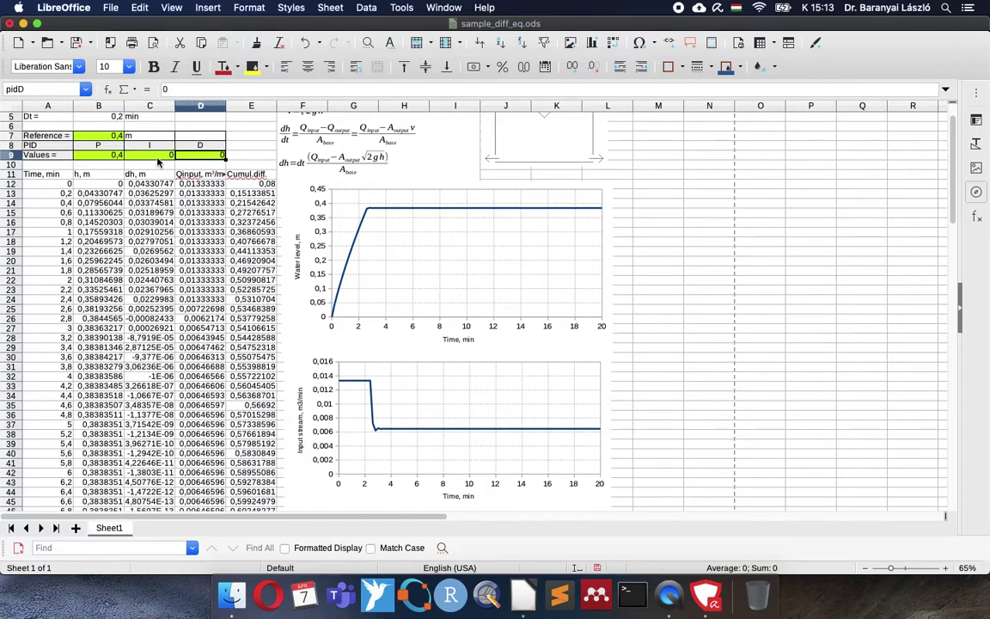
{"action": "key", "text": "Left"}
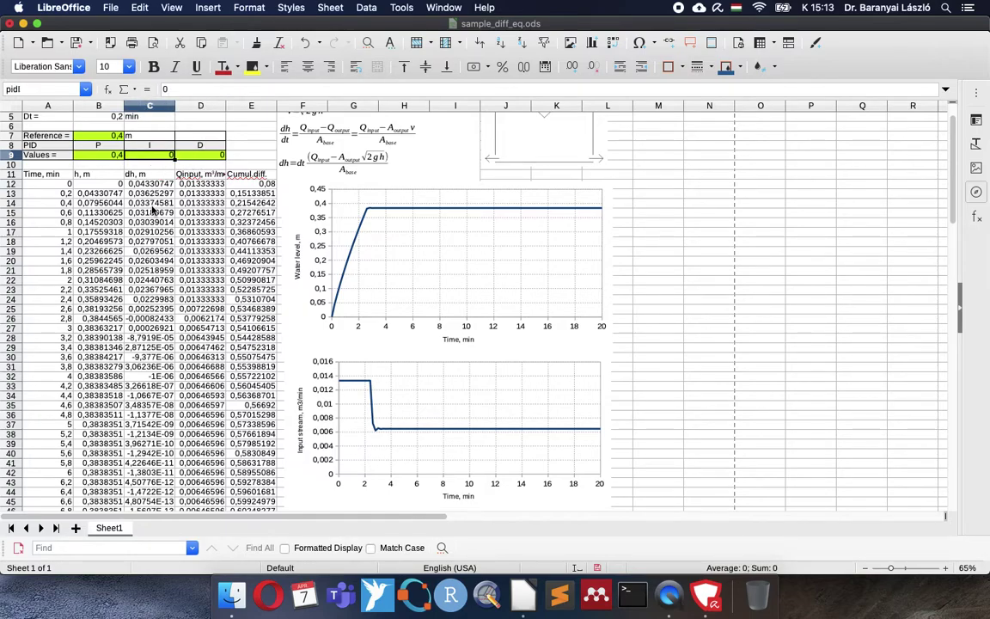
{"action": "type", "text": "0,"}
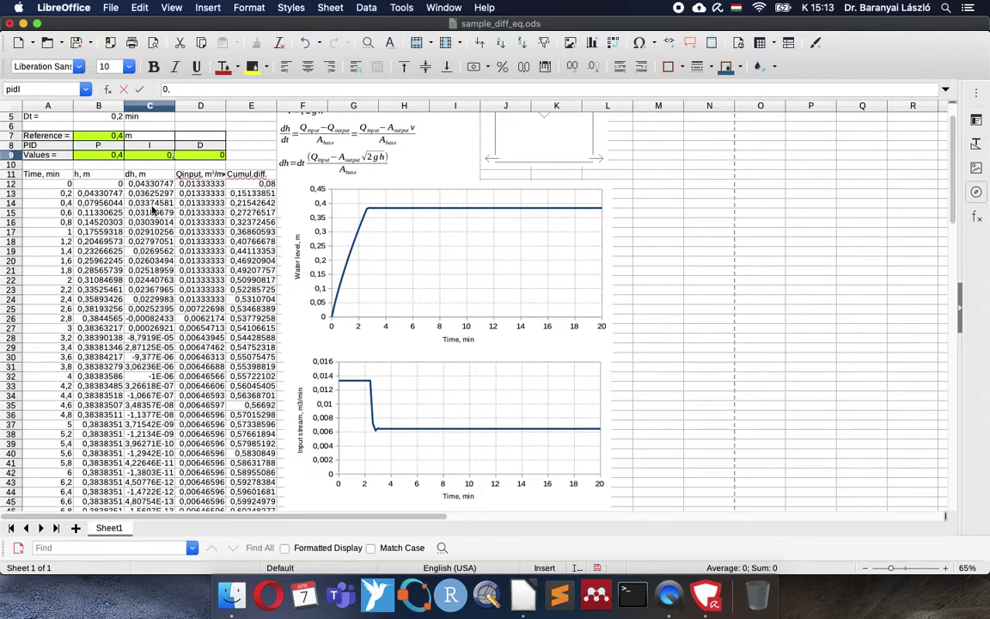
{"action": "type", "text": "5"}
{"action": "key", "text": "Return"}
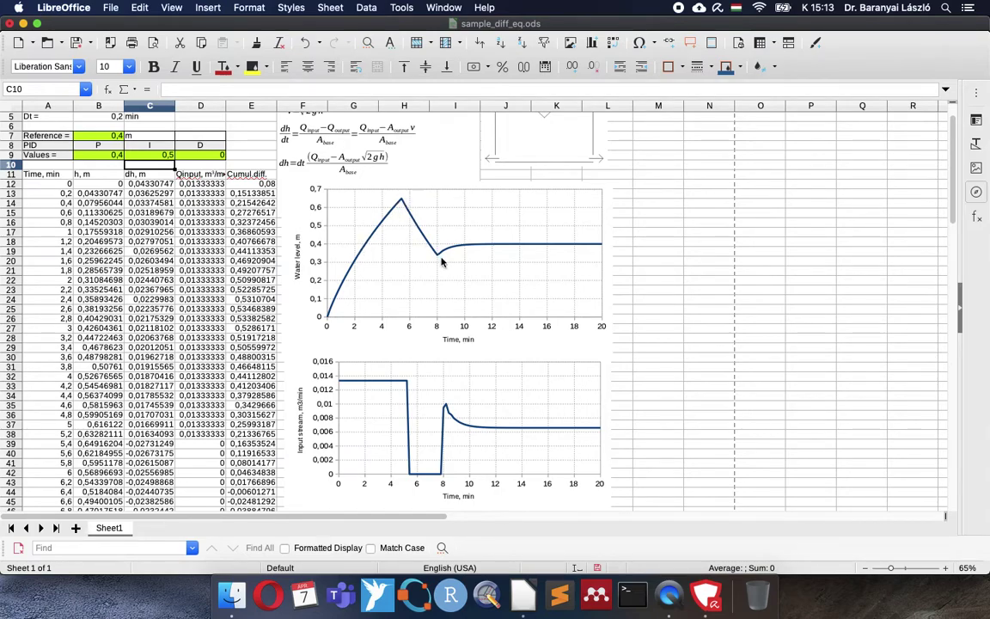
{"action": "left_click", "coordinate": [149, 156]}
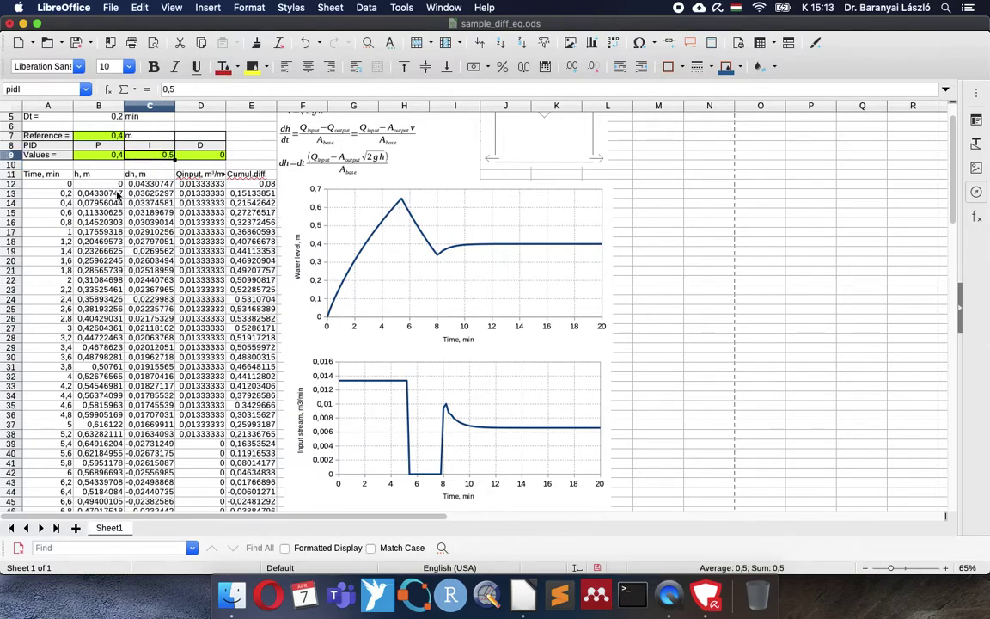
{"action": "type", "text": "0,"}
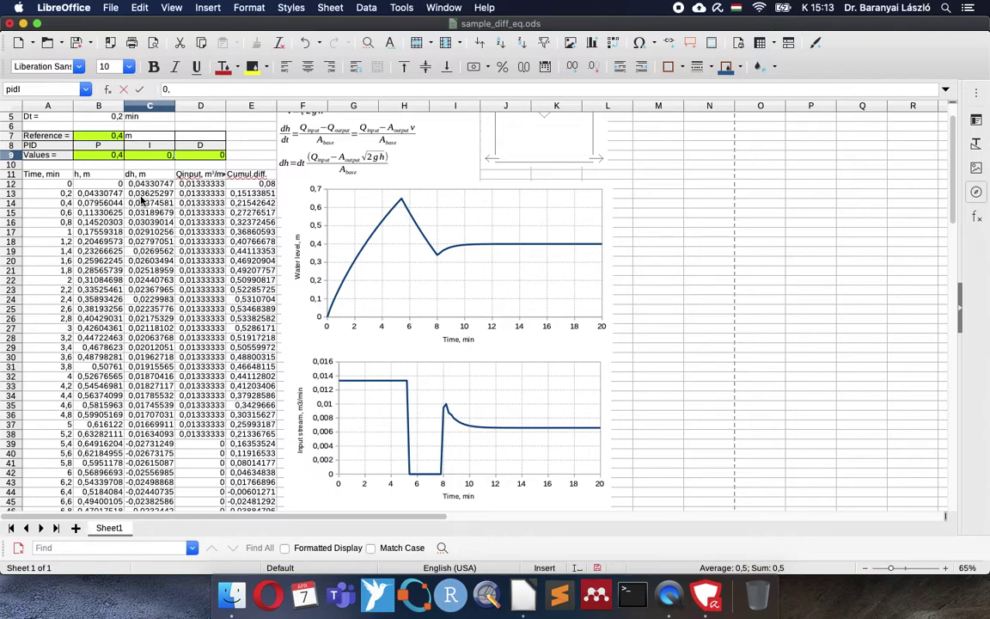
{"action": "type", "text": "01"}
{"action": "key", "text": "Return"}
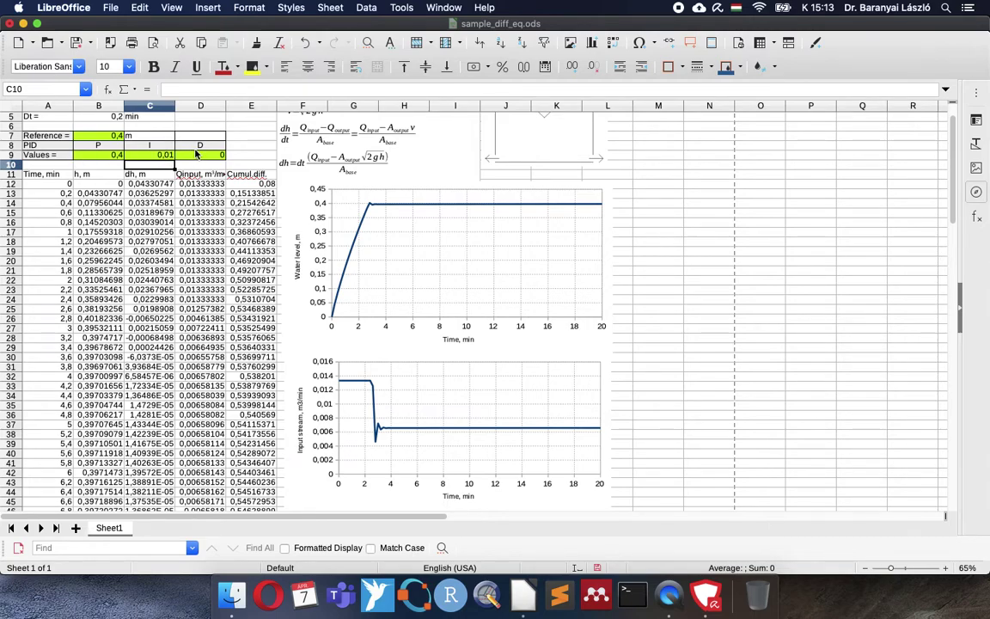
{"action": "left_click", "coordinate": [204, 156]}
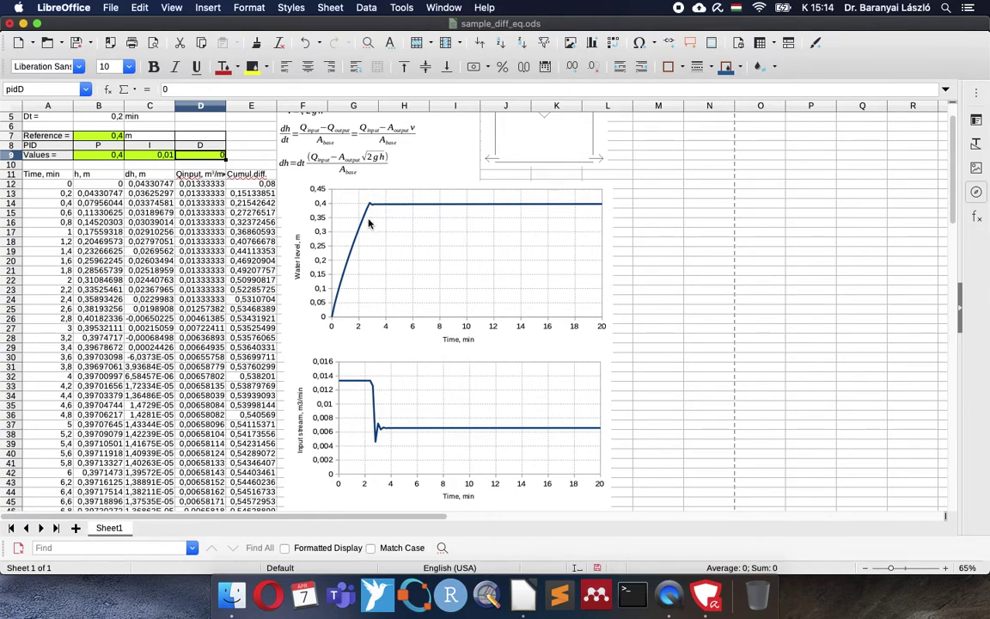
{"action": "type", "text": "0,1"}
{"action": "key", "text": "Return"}
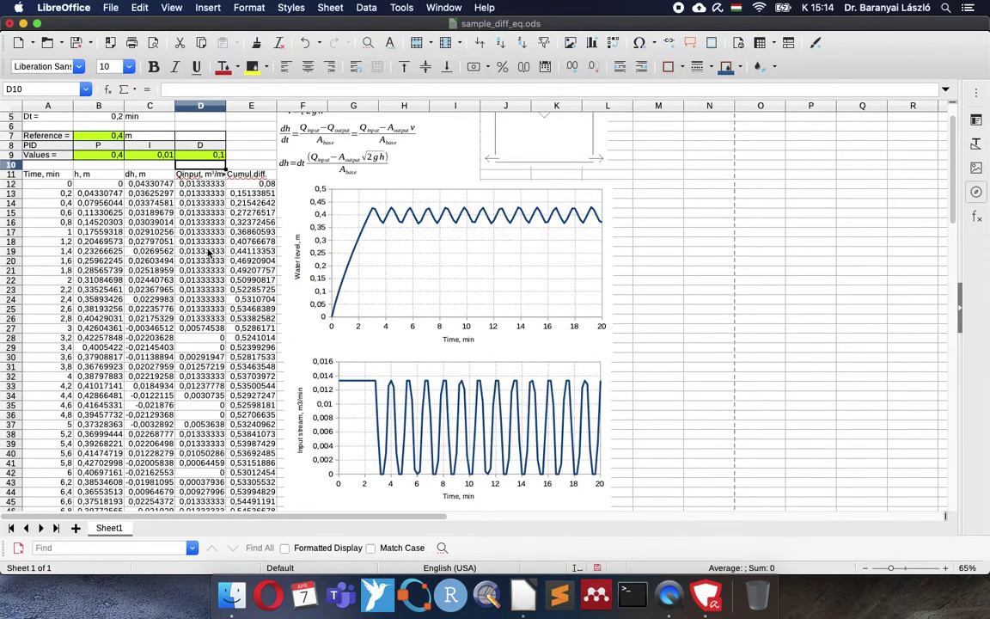
{"action": "left_click", "coordinate": [203, 148]}
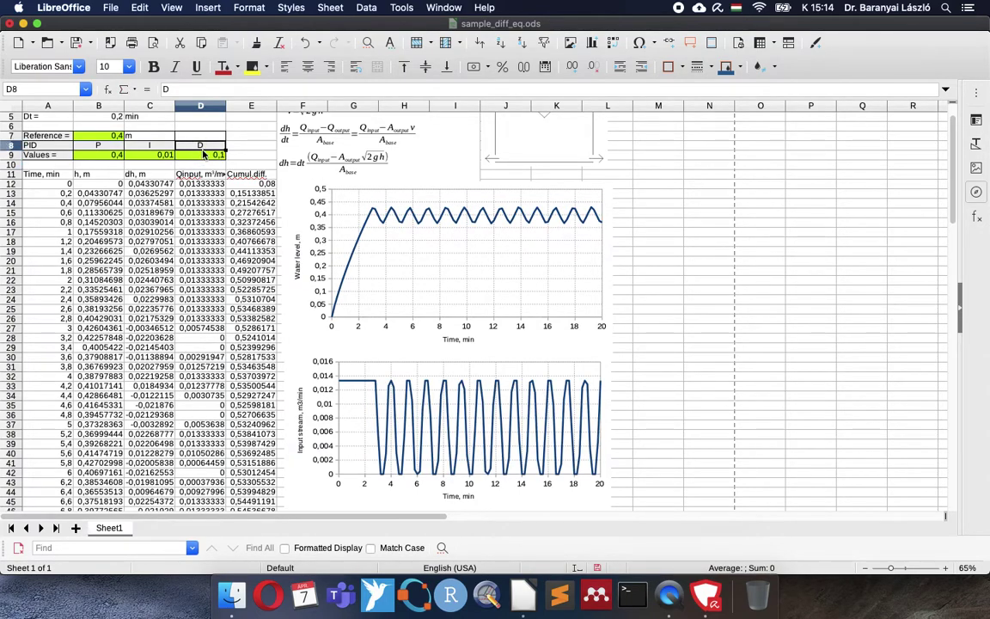
{"action": "left_click", "coordinate": [198, 154]}
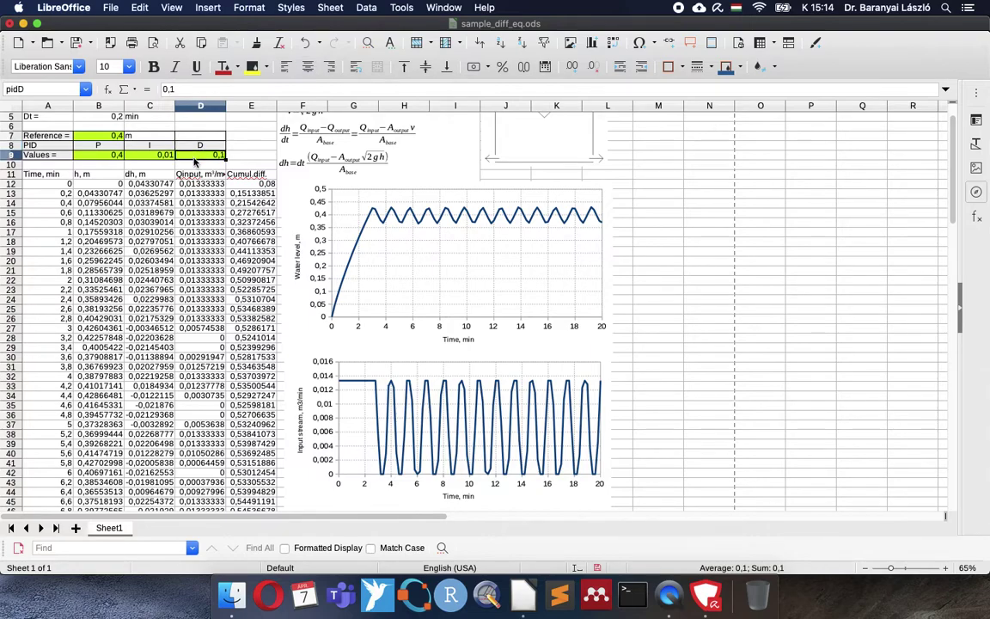
{"action": "type", "text": "0,01"}
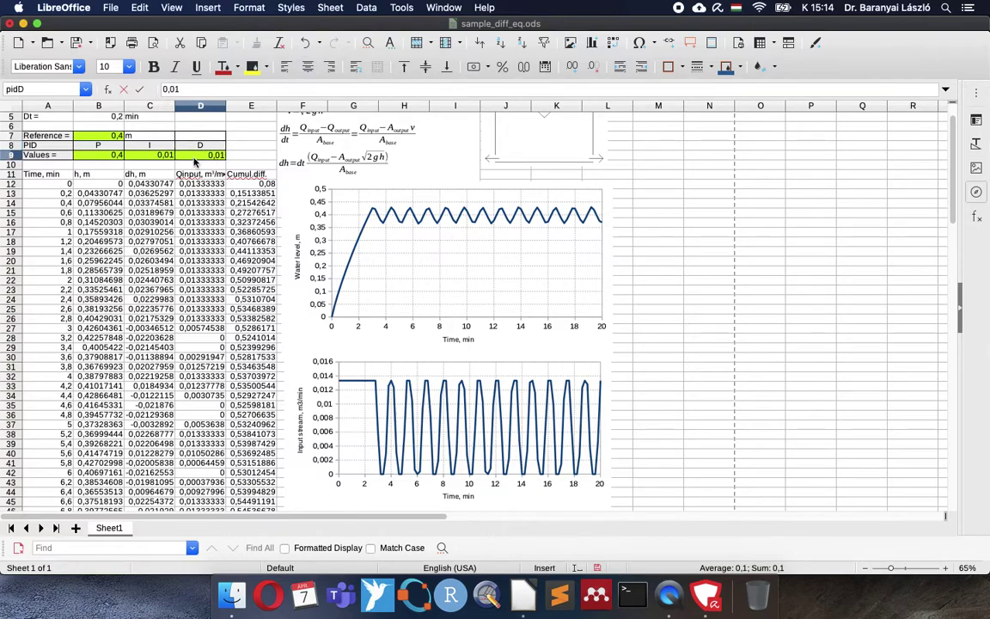
{"action": "key", "text": "Return"}
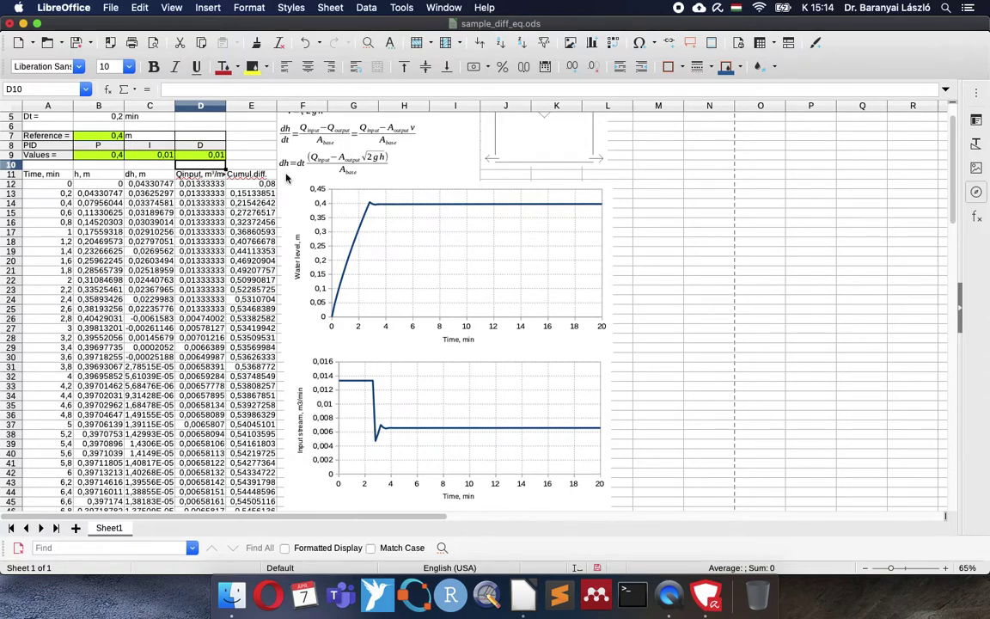
{"action": "left_click", "coordinate": [204, 157]}
{"action": "double_click", "coordinate": [203, 156]}
{"action": "key", "text": "BackSpace"}
{"action": "key", "text": "BackSpace"}
{"action": "type", "text": "001"}
{"action": "key", "text": "Return"}
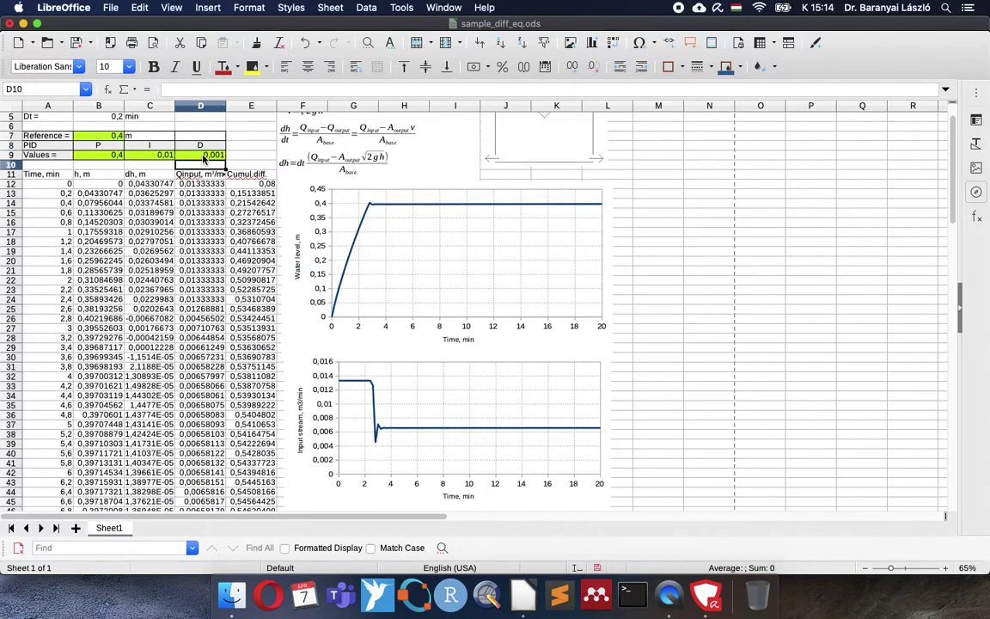
{"action": "left_click", "coordinate": [202, 156]}
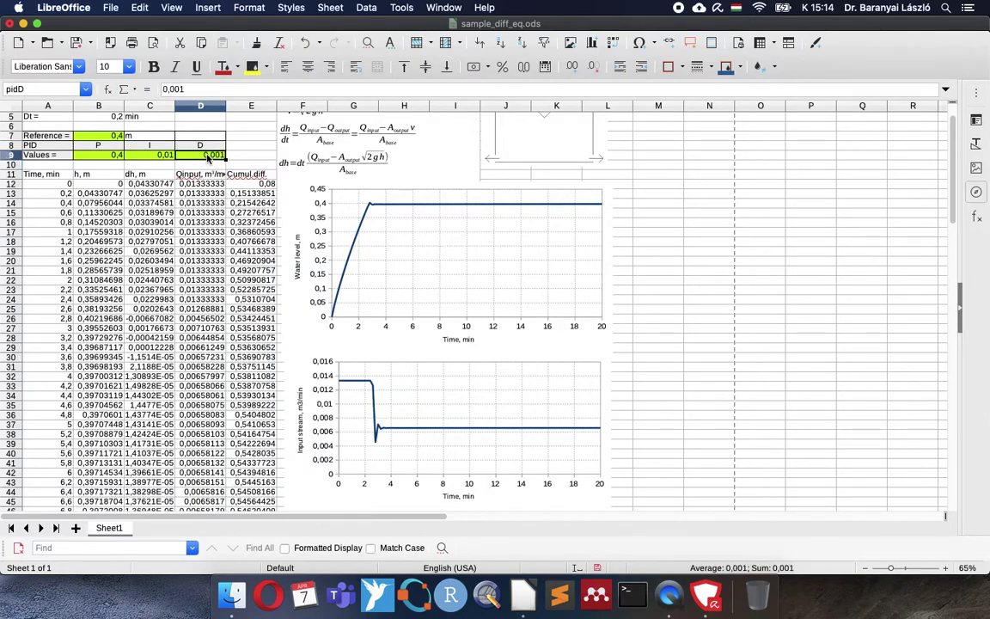
{"action": "double_click", "coordinate": [220, 156]}
{"action": "key", "text": "BackSpace"}
{"action": "key", "text": "BackSpace"}
{"action": "type", "text": "1"}
{"action": "key", "text": "Return"}
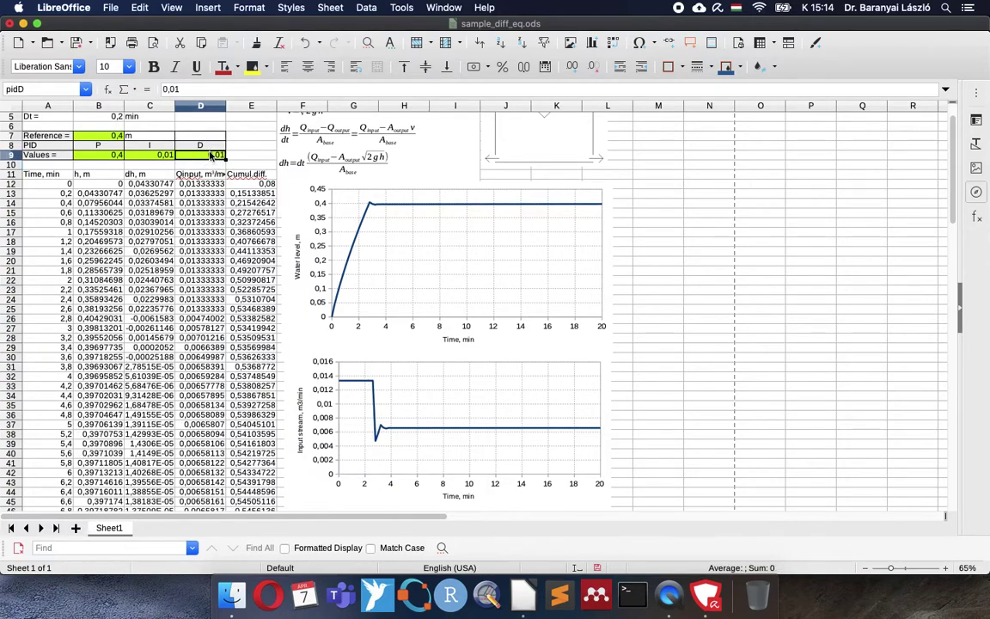
{"action": "type", "text": "0"}
{"action": "key", "text": "Return"}
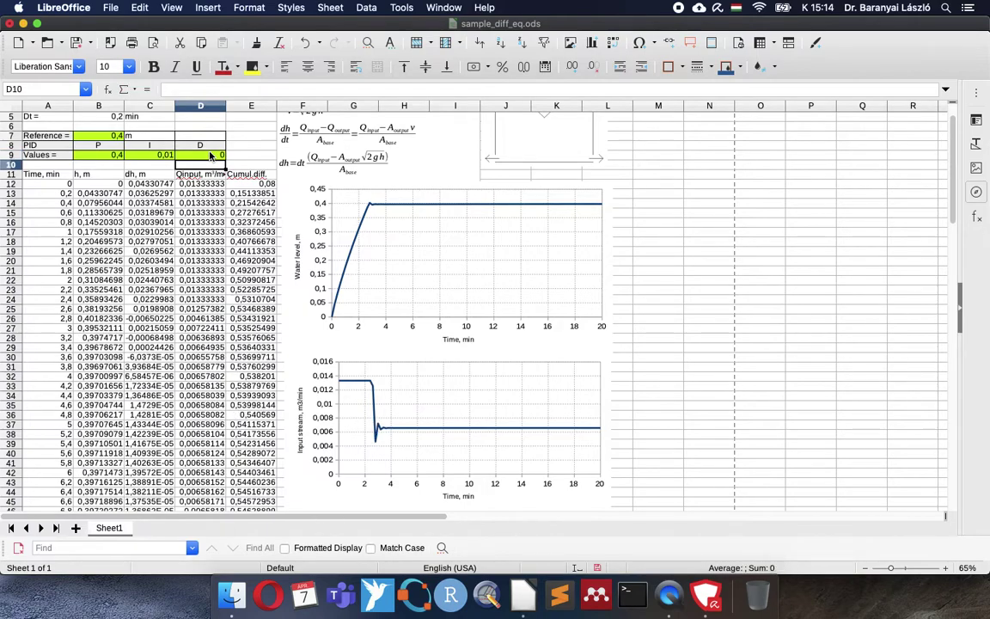
{"action": "left_click", "coordinate": [211, 156]}
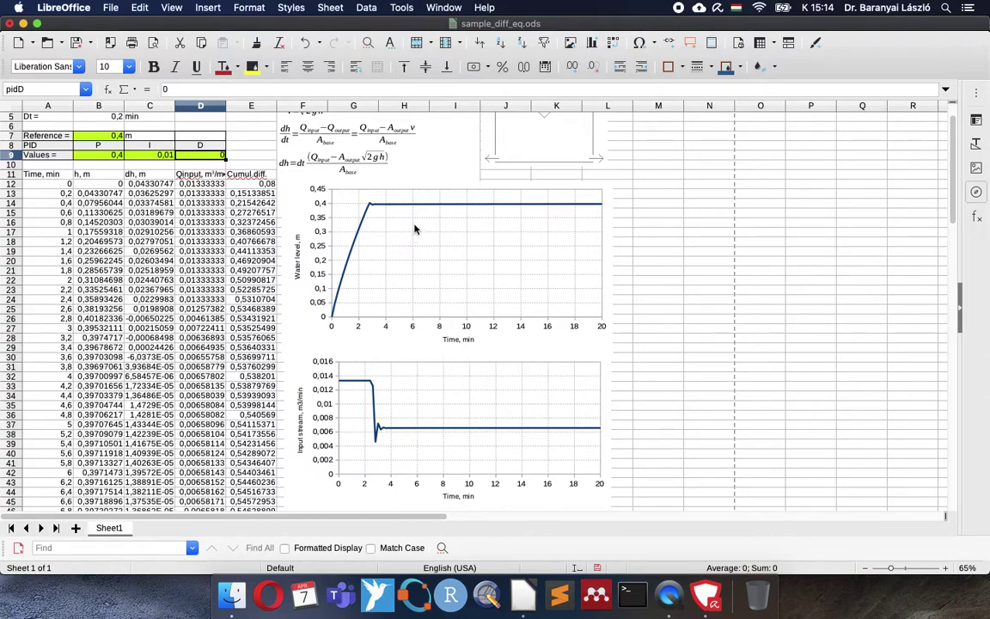
Step: Inspect the Qinput formula in D12, then open D13's clamped PID formula with P, I and D terms
{"action": "scroll", "coordinate": [415, 229], "scroll_direction": "up", "scroll_amount": 2}
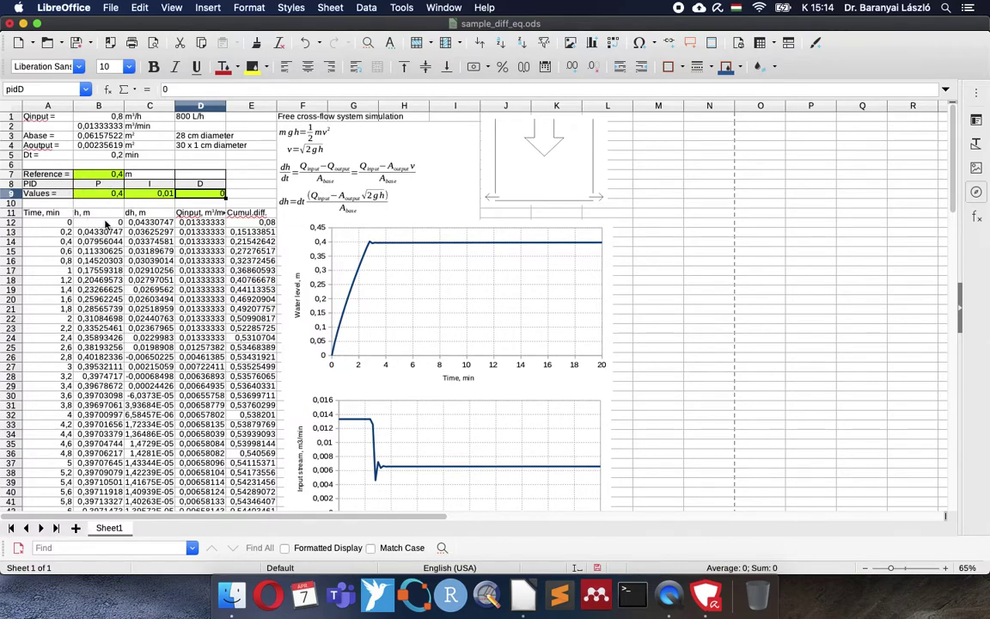
{"action": "double_click", "coordinate": [196, 225]}
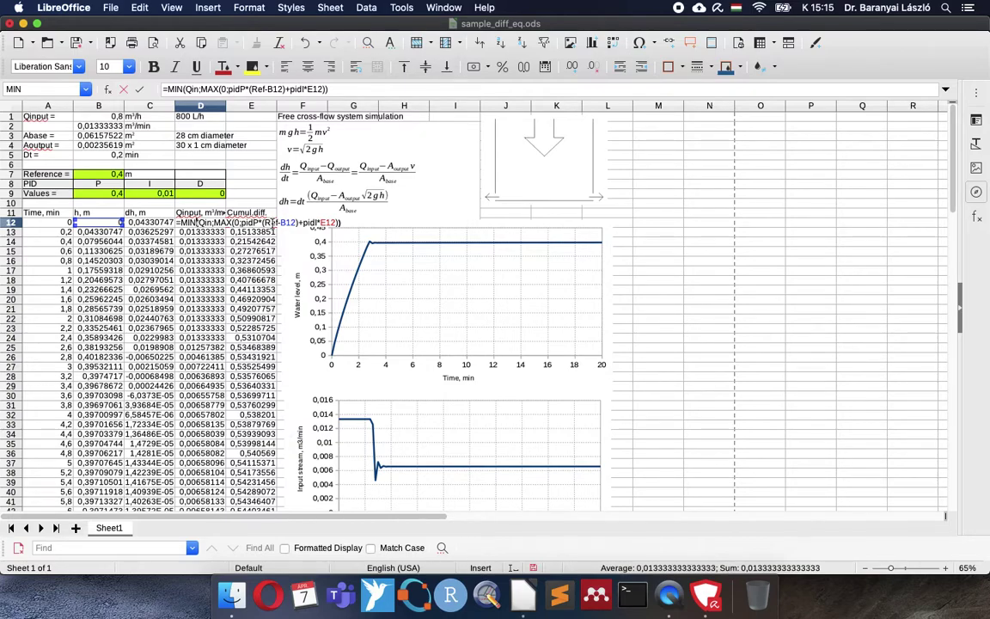
{"action": "key", "text": "Escape"}
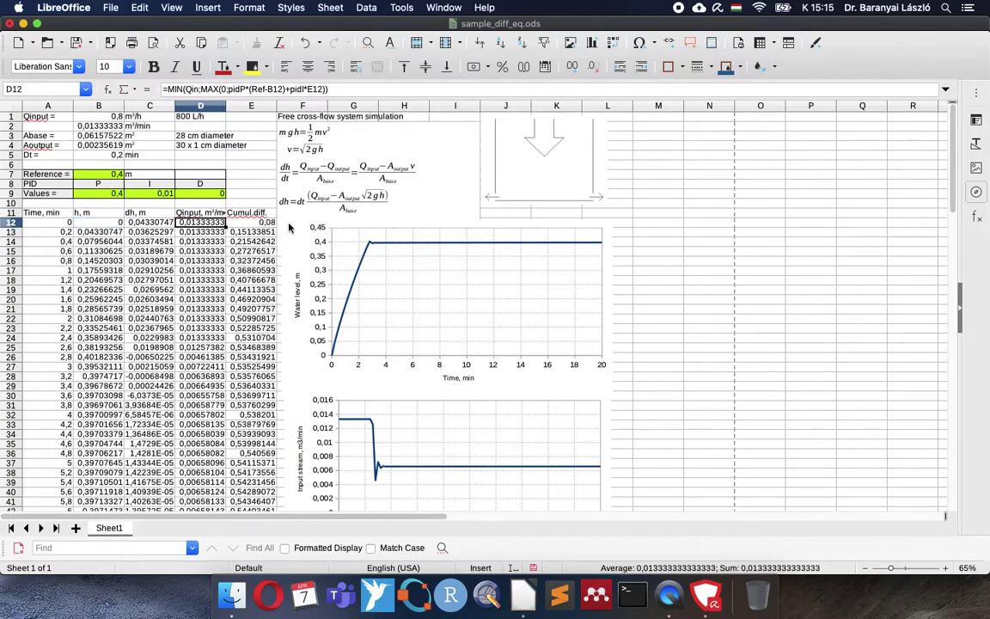
{"action": "double_click", "coordinate": [203, 236]}
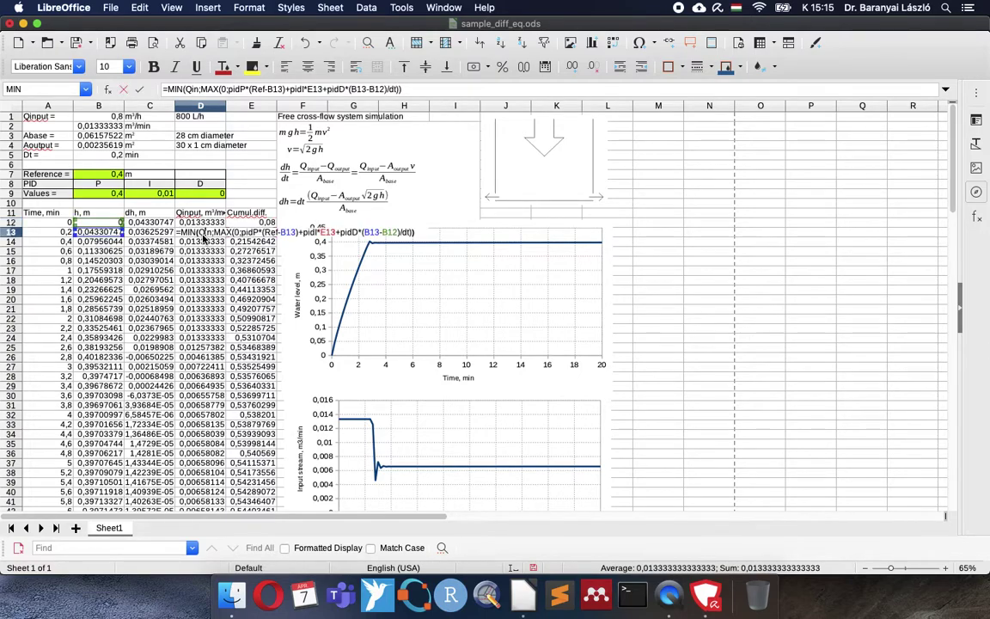